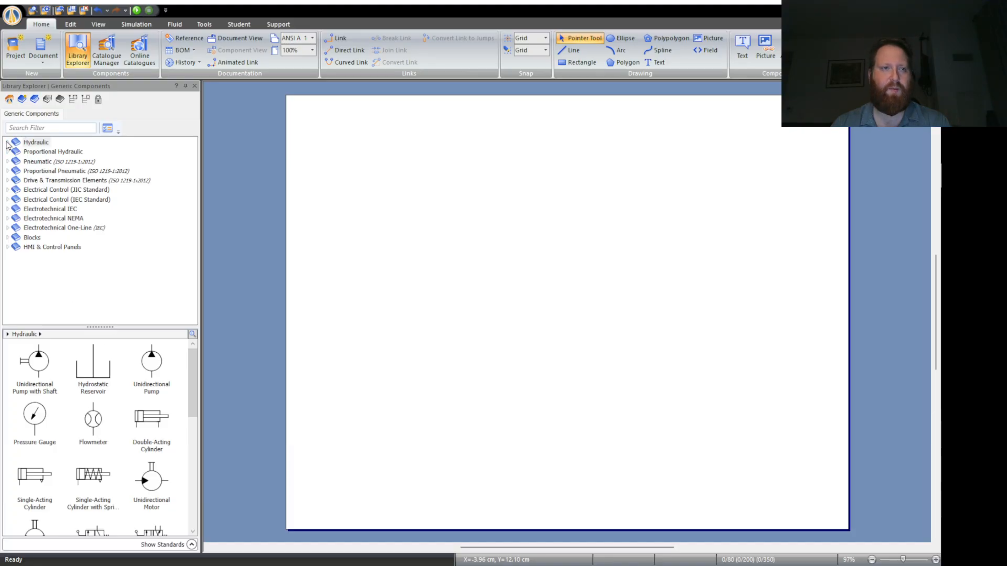
left_click(7, 144)
left_click(91, 385)
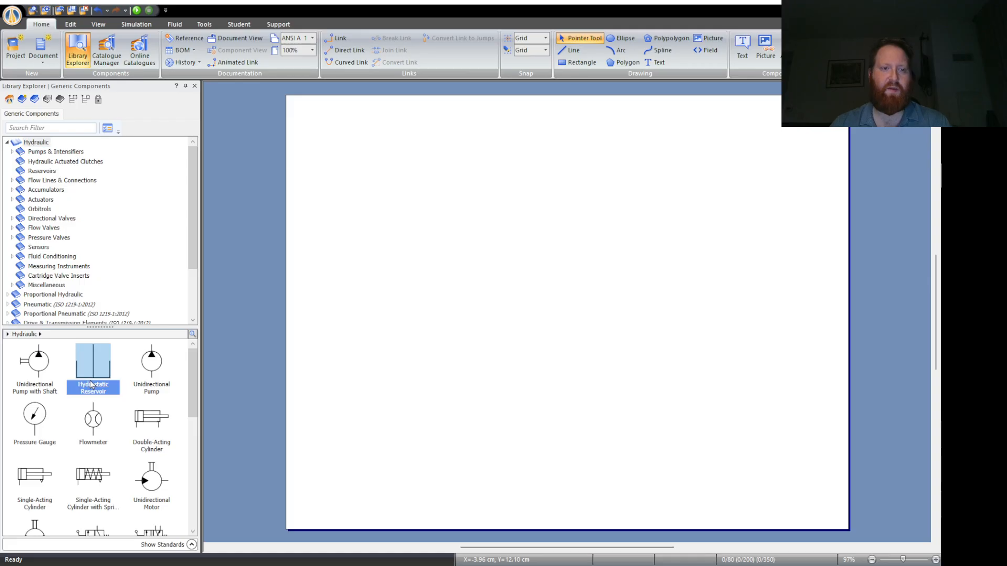
left_click(35, 142)
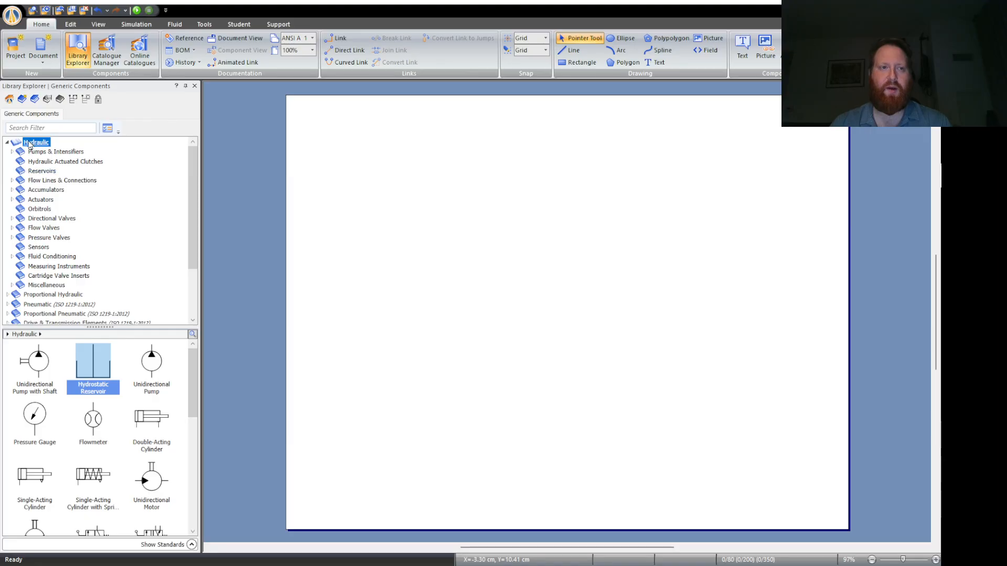
left_click(6, 142)
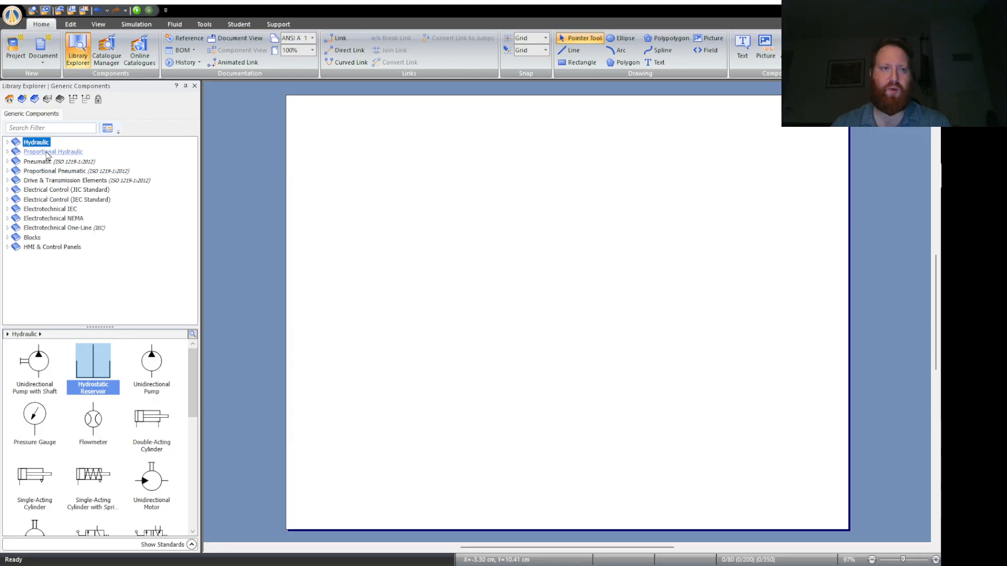
- Filter the component library to show the hydraulic libraries and hide the Pneumatic and Proportional Pneumatic ones
left_click(110, 131)
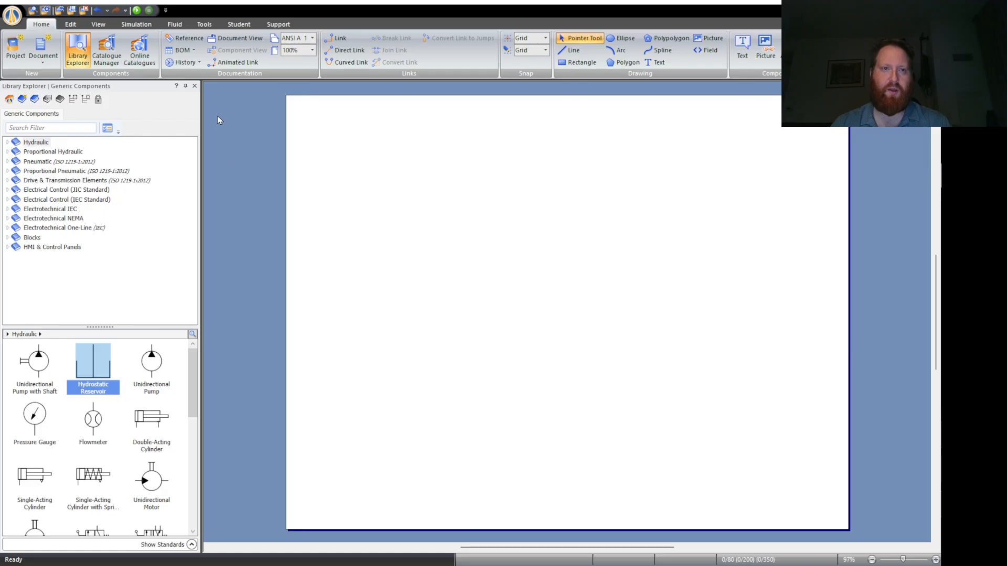
left_click(385, 334)
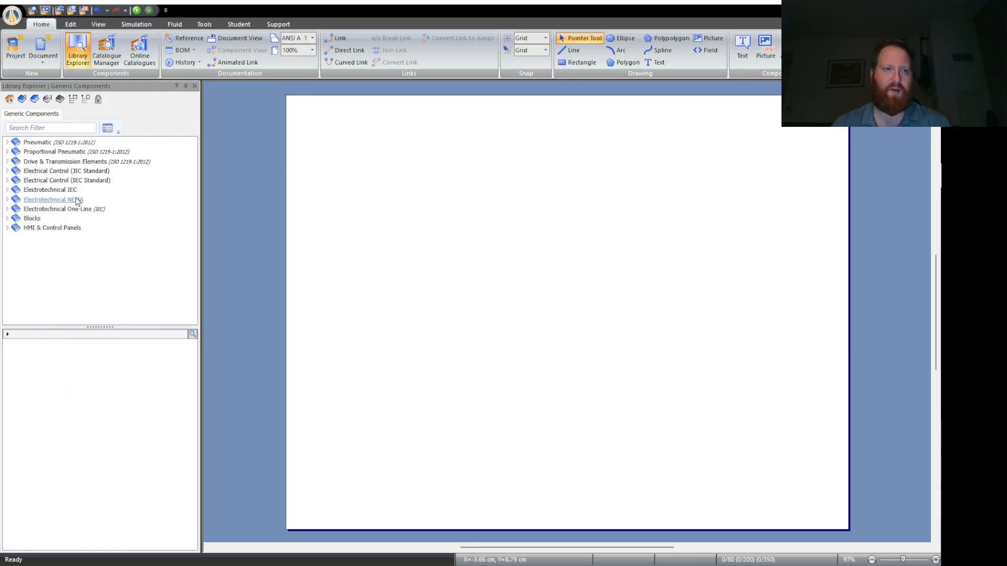
left_click(108, 125)
left_click(386, 336)
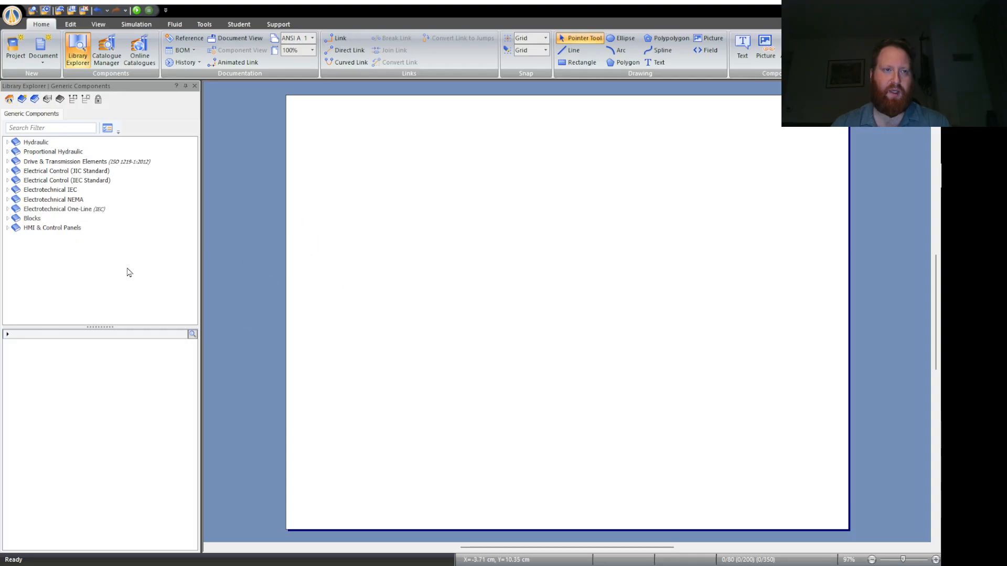
- Place a Hydrostatic Reservoir from the Hydraulic library on the page and delete it again
left_click(8, 142)
left_click(36, 142)
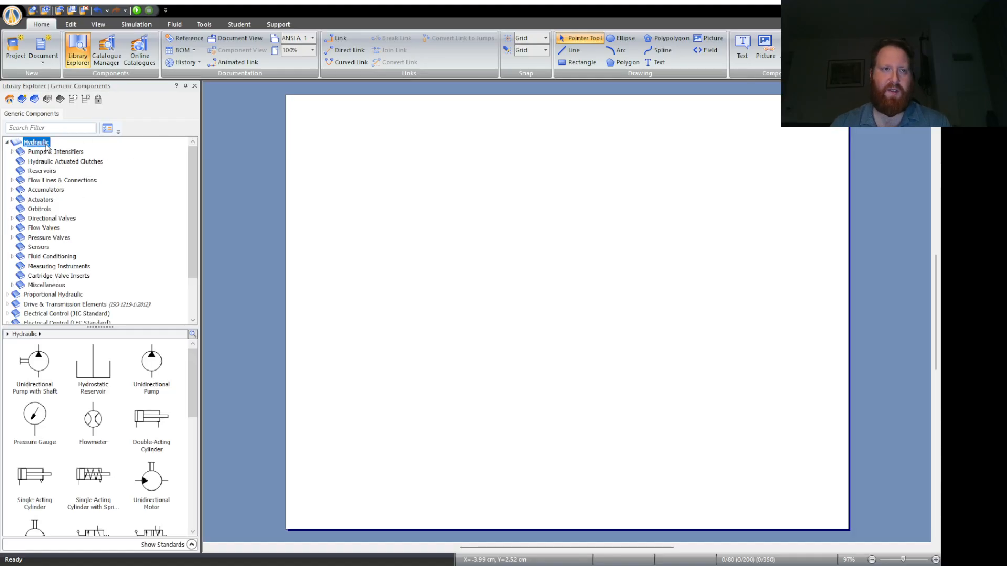
left_click_drag(98, 376, 455, 385)
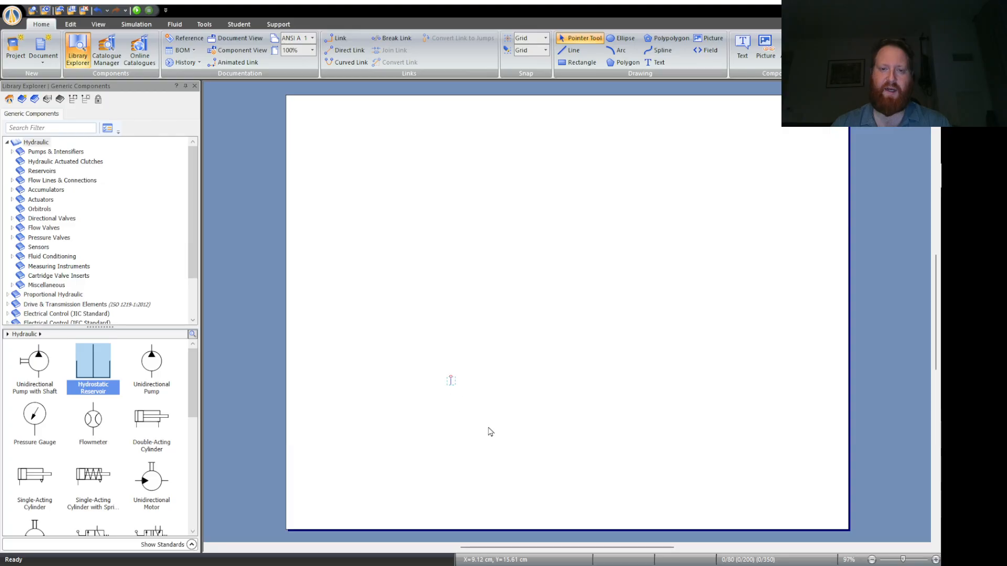
scroll(107, 454, "down", 4)
scroll(113, 448, "up", 4)
left_click(464, 370)
left_click_drag(401, 317, 517, 443)
key("Delete")
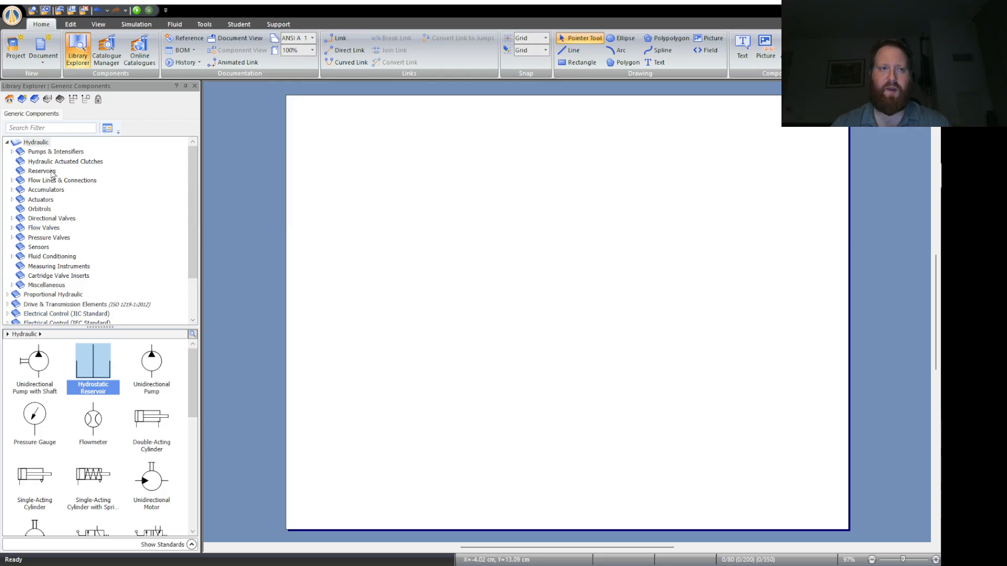
- Place two Atmospheric Reservoirs from the Hydraulic Reservoirs category, one near the page's left edge and one further right and lower
left_click(34, 143)
left_click(7, 142)
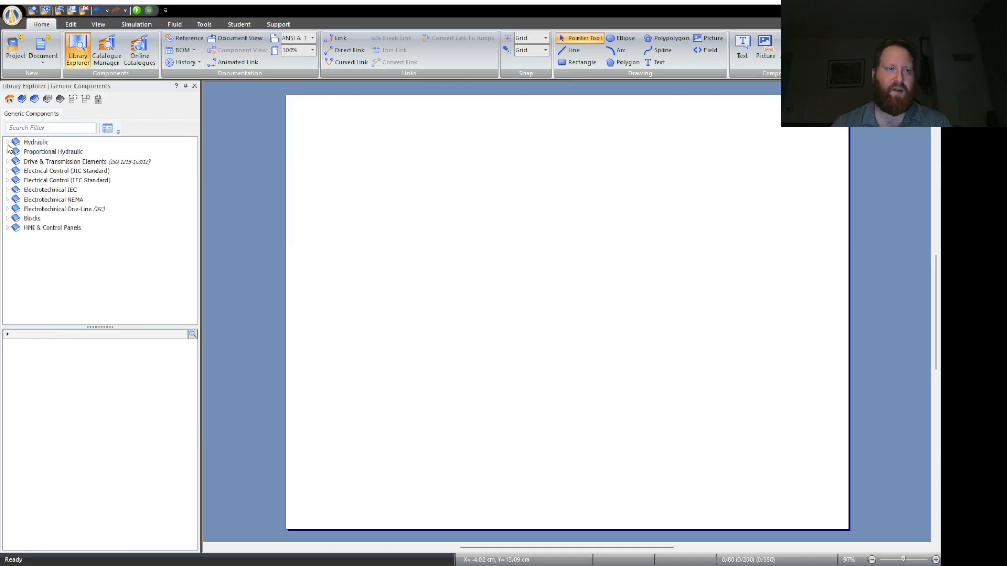
left_click(8, 142)
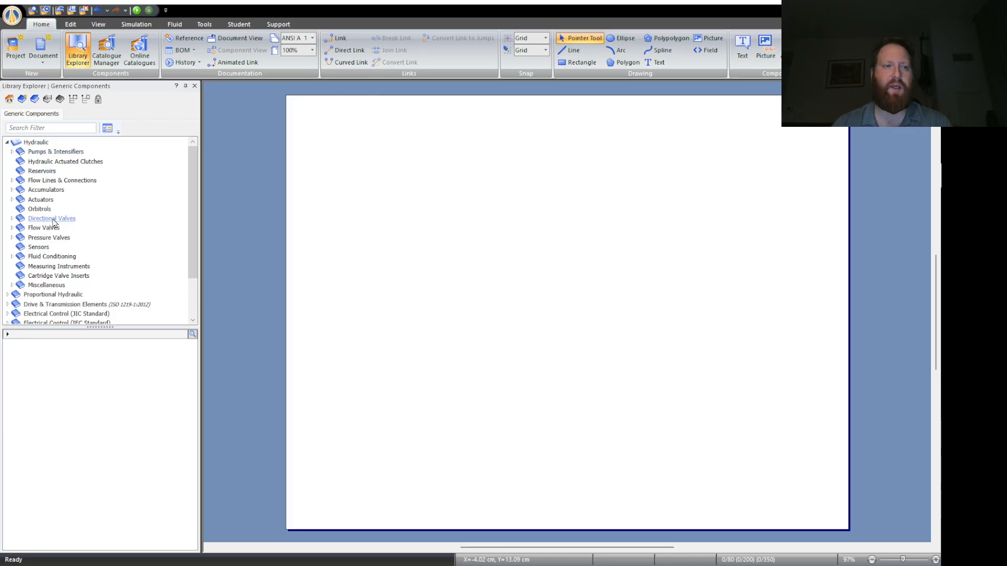
left_click(27, 171)
left_click_drag(152, 362, 243, 389)
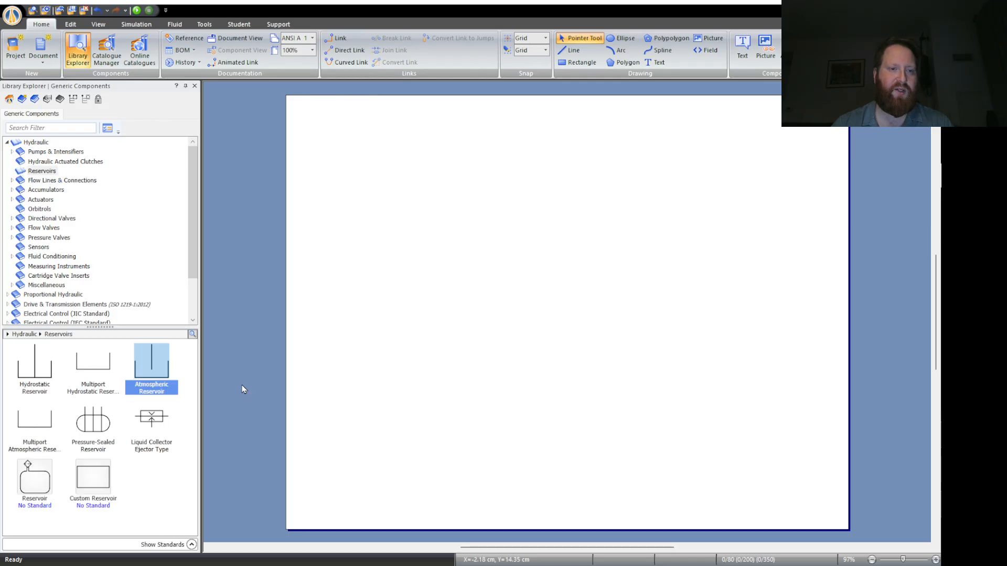
left_click_drag(152, 364, 437, 299)
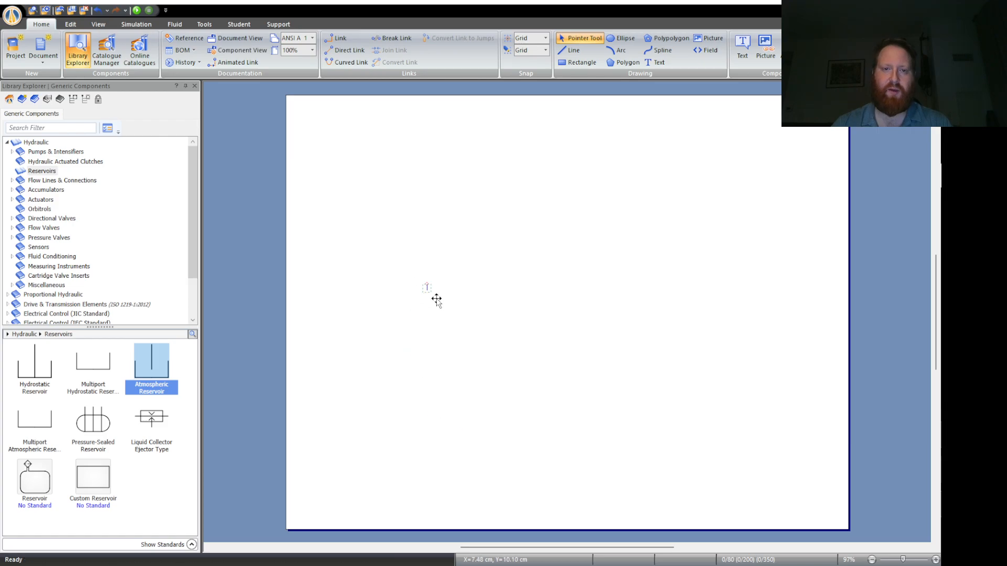
left_click(412, 348)
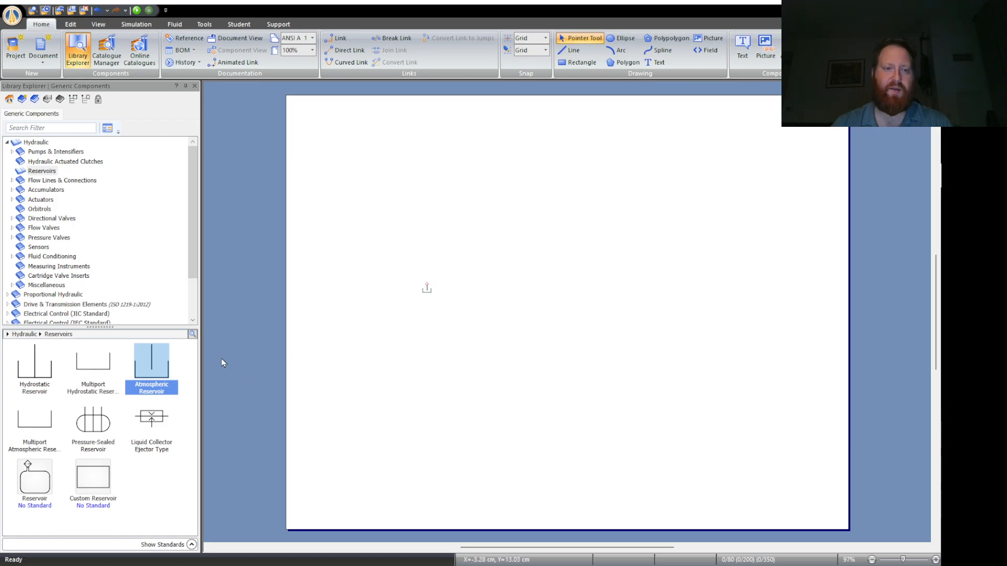
left_click_drag(148, 374, 336, 234)
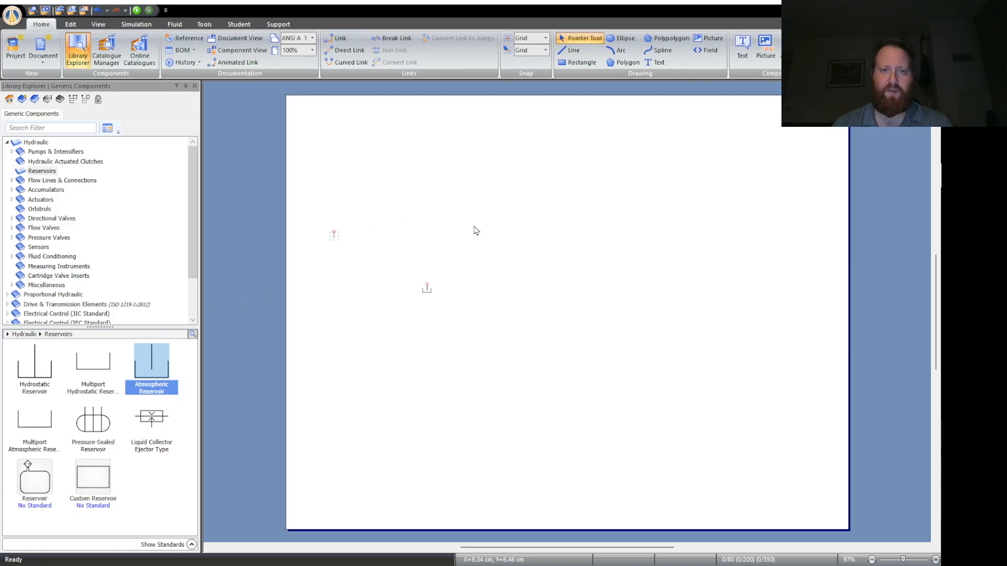
- Place a Filter from the Fluid Conditioning category above the lower reservoir and rotate it so its ports lie horizontally
scroll(518, 251, "up", 3)
scroll(516, 257, "left", 5)
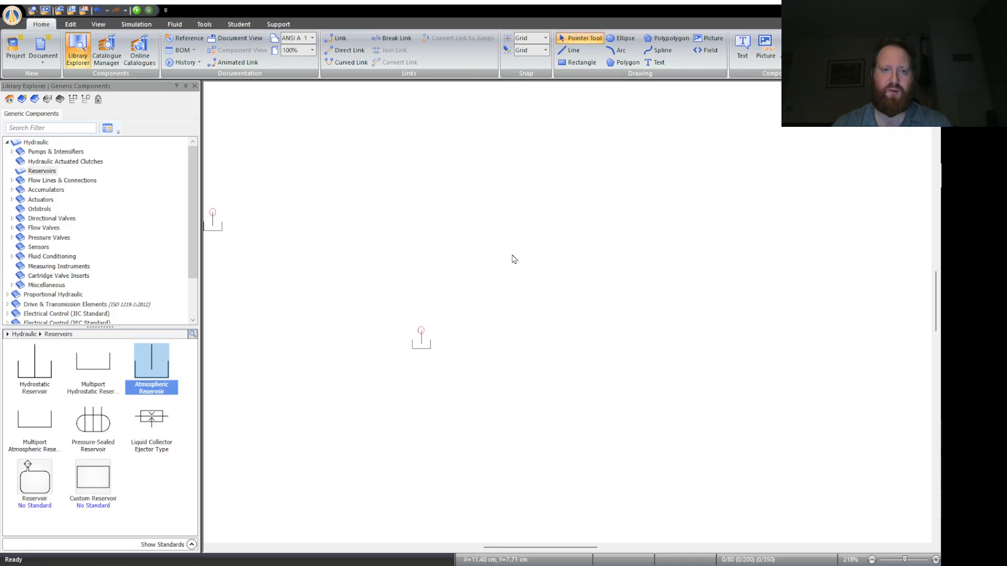
scroll(528, 273, "up", 2)
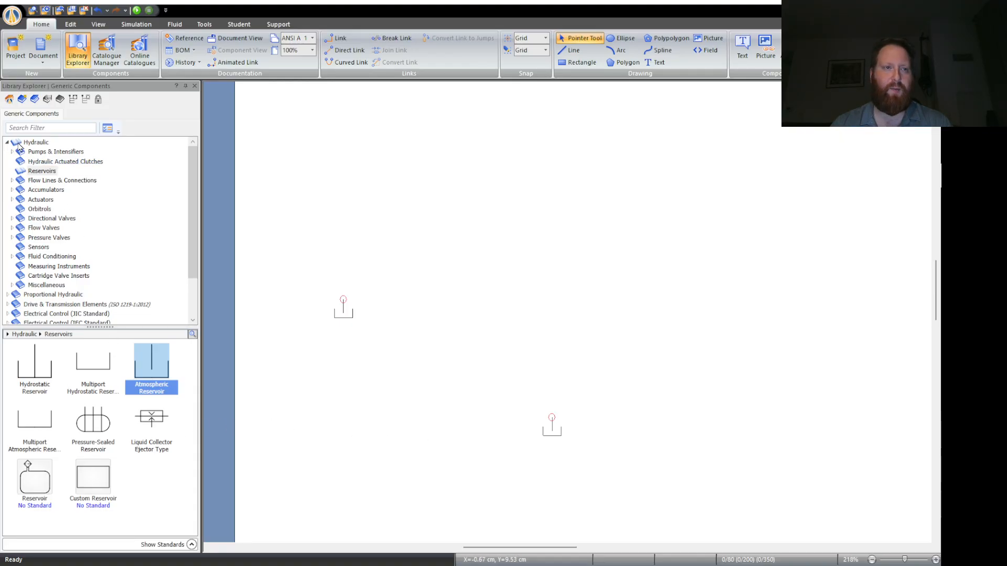
left_click(18, 143)
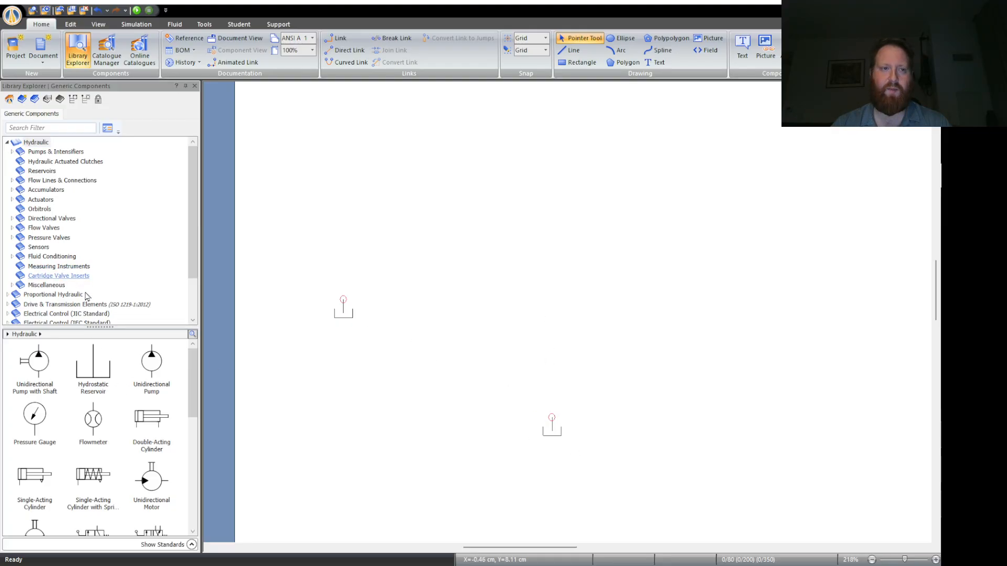
left_click(53, 257)
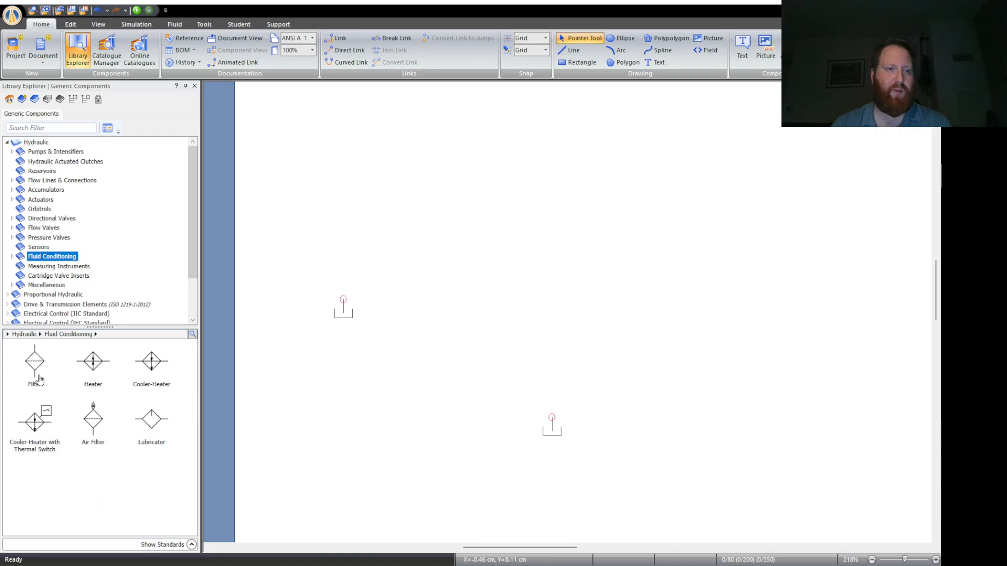
left_click_drag(34, 362, 548, 280)
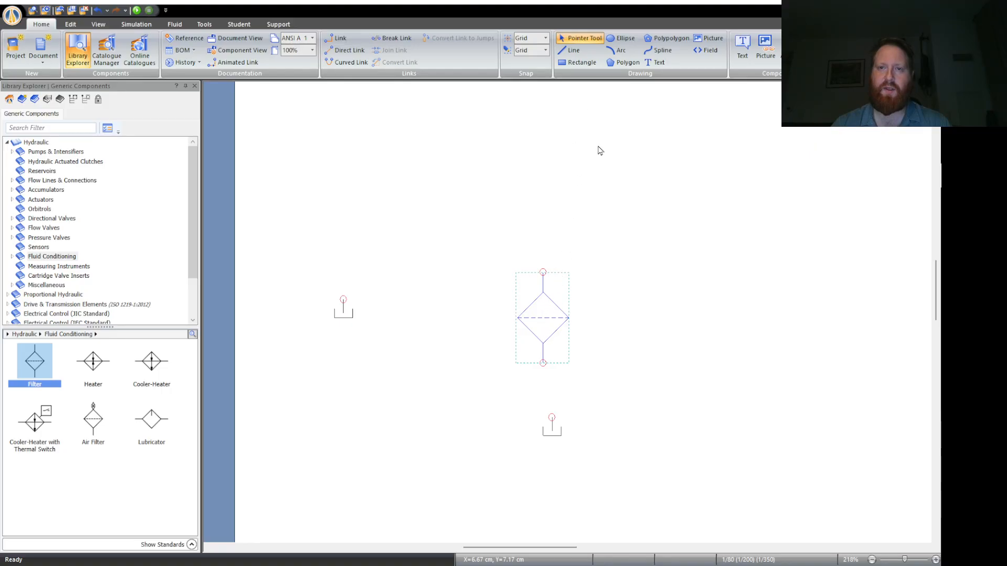
key("ctrl+r")
left_click(643, 386)
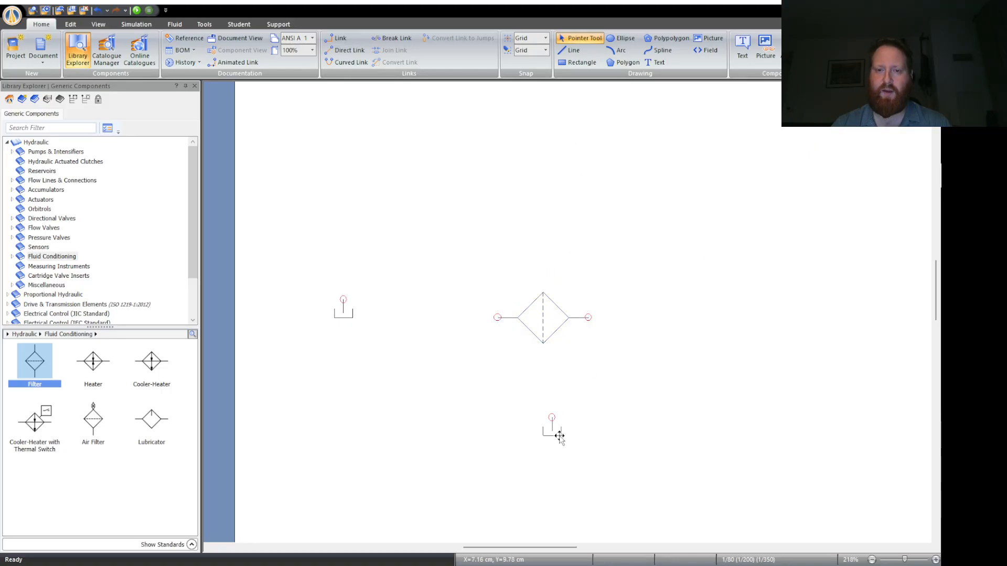
- Link the lower reservoir to the filter's left port with that port aligned above it, and move the pair further down the page
mouse_move(559, 436)
left_mouse_down()
mouse_move(496, 429)
mouse_move(498, 317)
left_mouse_up()
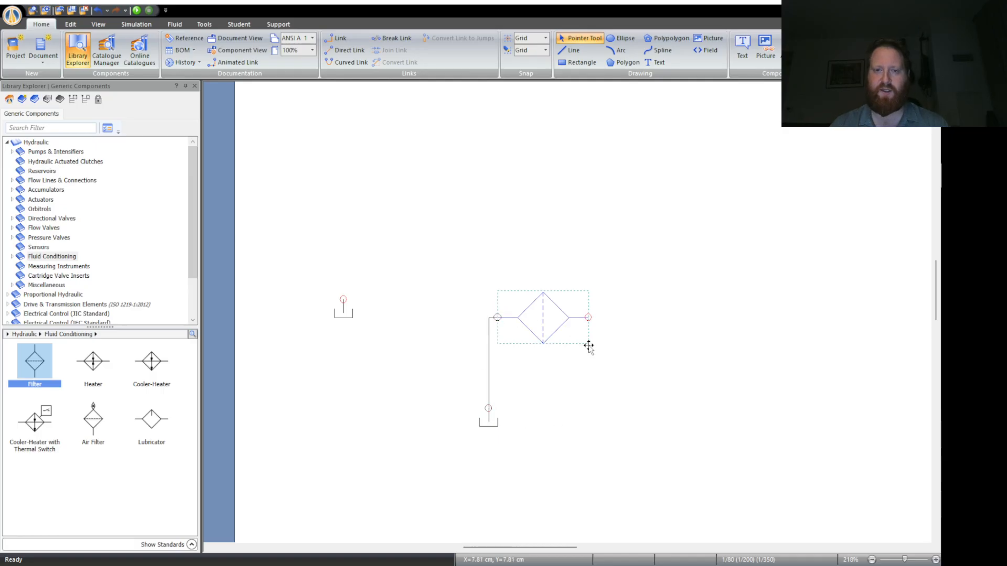
left_click_drag(589, 347, 580, 346)
left_click(566, 410)
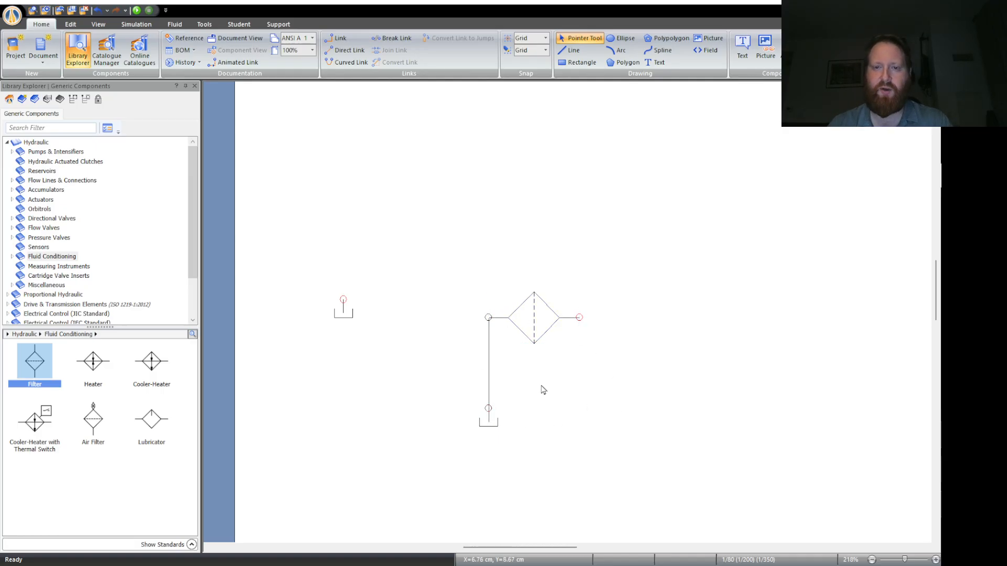
left_click_drag(440, 251, 604, 488)
left_click_drag(537, 321, 538, 413)
- Place an Air Filter from the Fluid Conditioning category well to the right of the linked filter
scroll(669, 433, "right", 2)
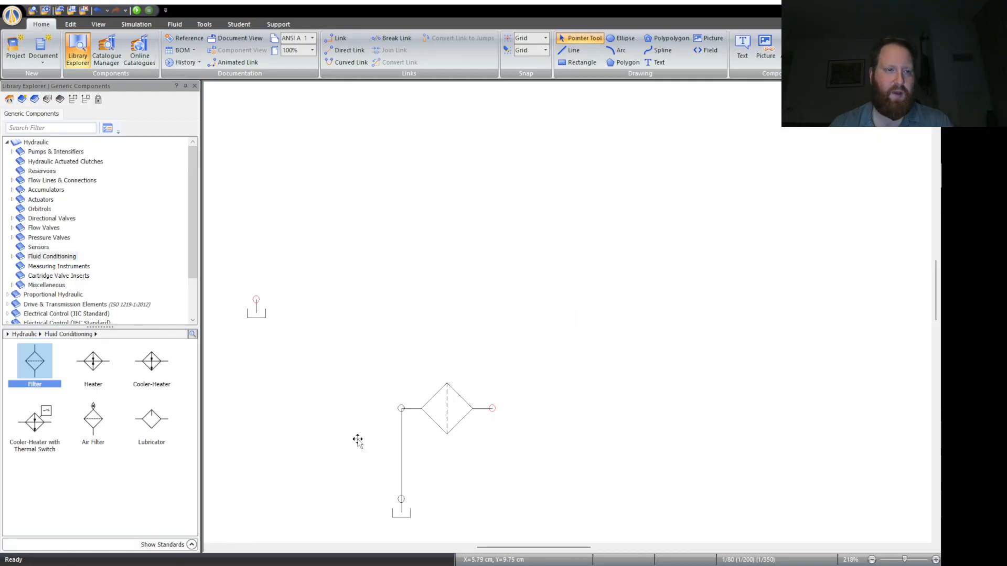
left_click(95, 425)
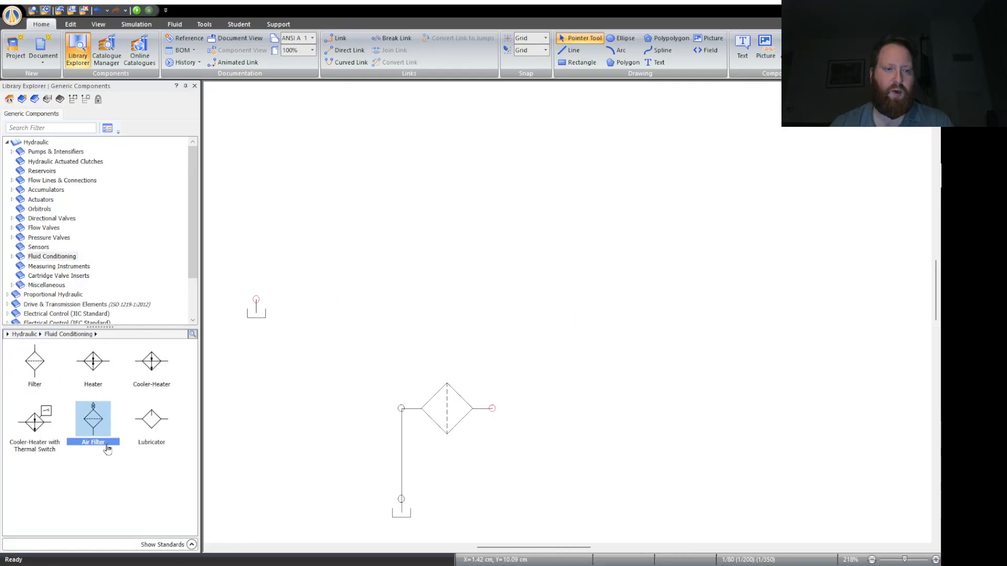
left_click_drag(98, 431, 838, 318)
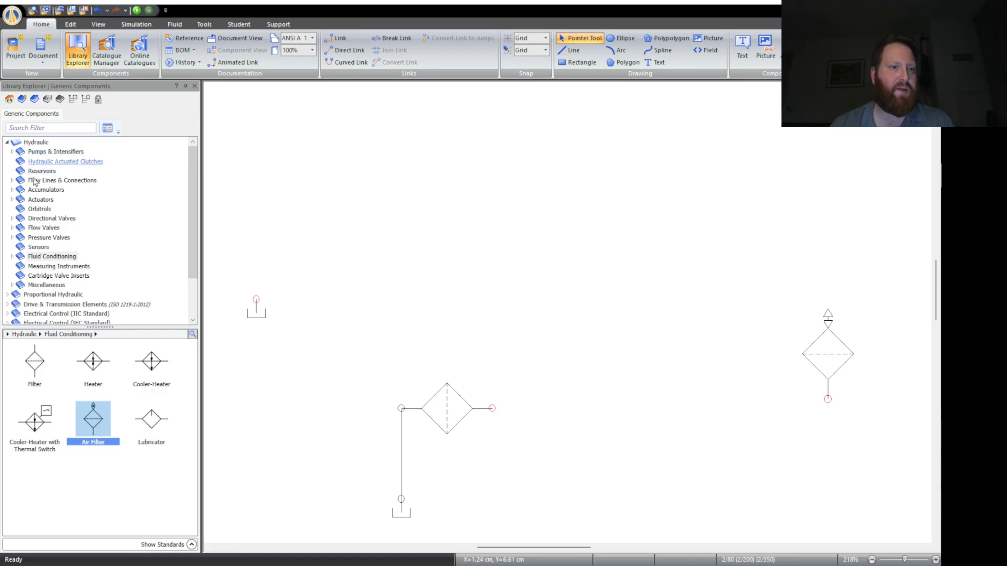
- Place a Normally Open Shut-Off Valve (2-Way) from the Flow Valves category in open space above the filters
left_click(32, 146)
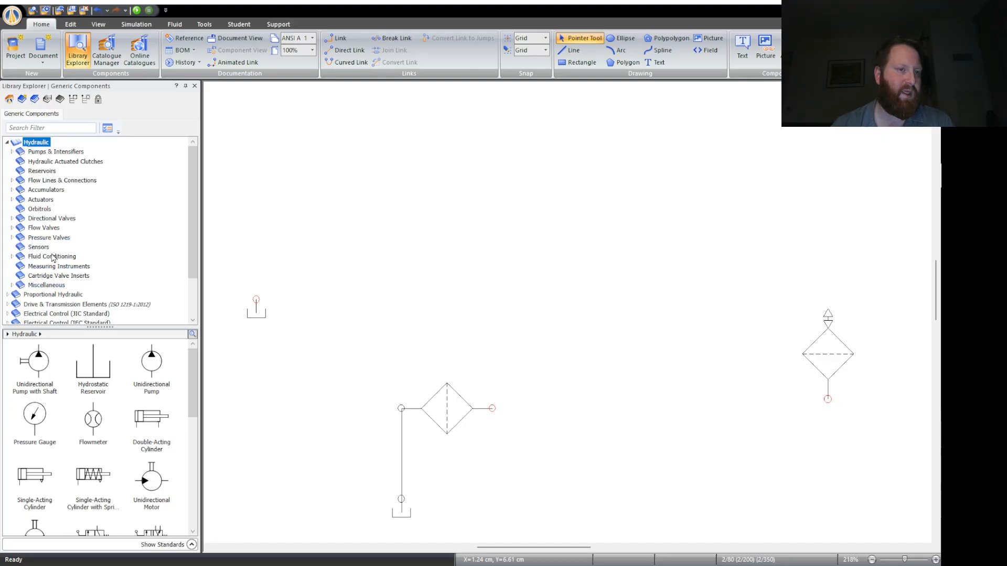
left_click(44, 231)
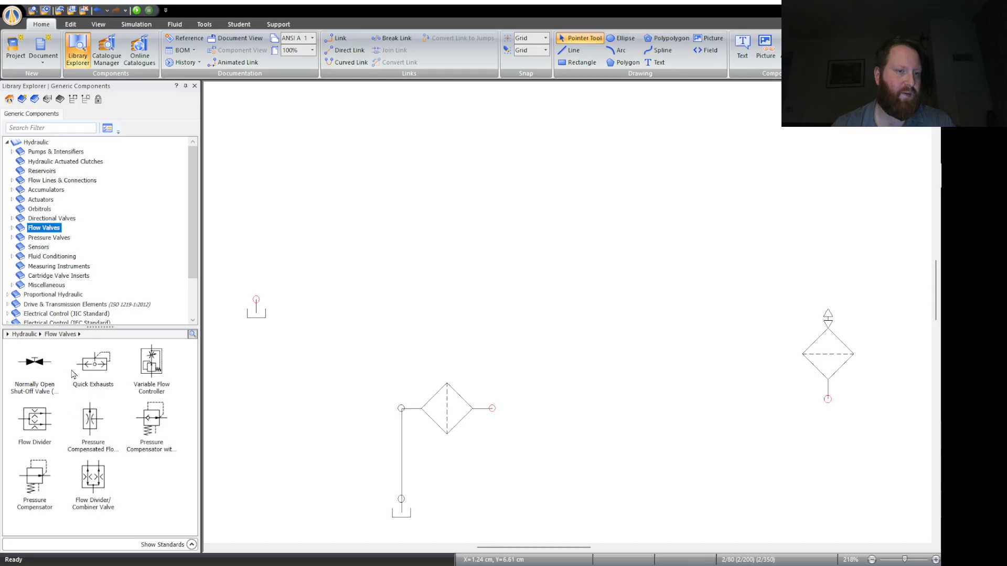
left_click_drag(34, 365, 597, 245)
left_click(486, 274)
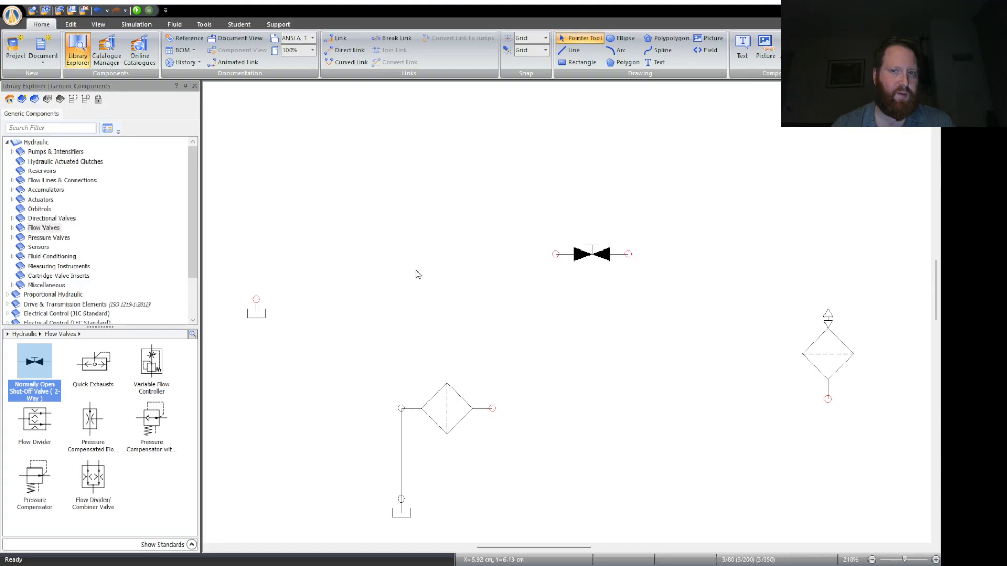
- Browse the Pressure Valves, Fluid Conditioning, Flow Valves and Sensors categories of the hydraulic library for the next component
left_click(49, 237)
left_click(12, 238)
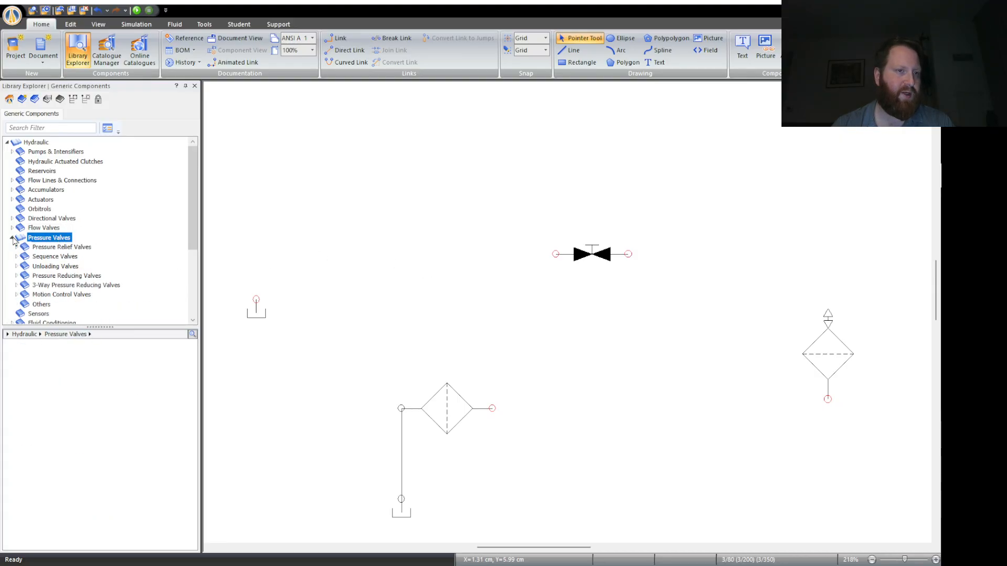
left_click(13, 238)
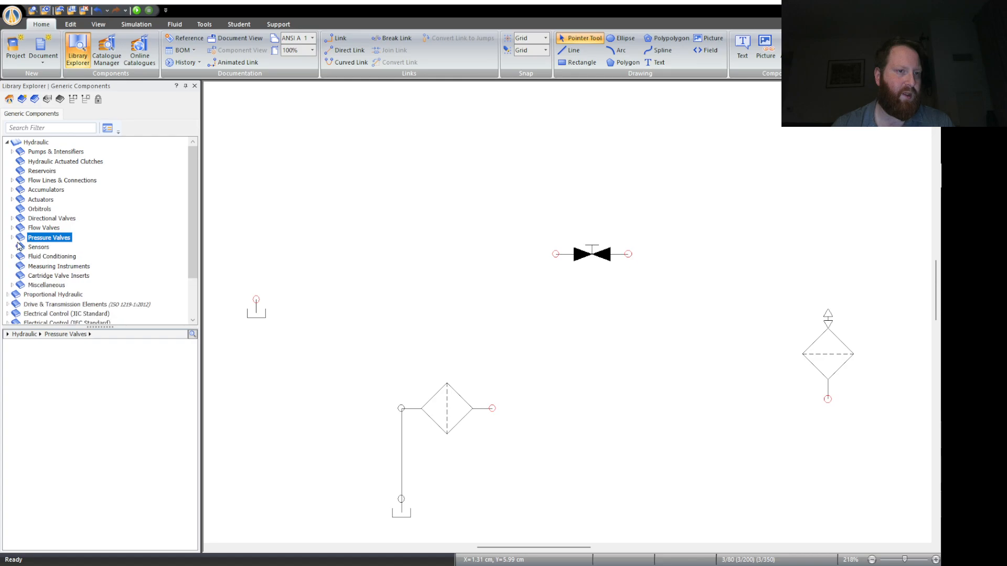
left_click(32, 247)
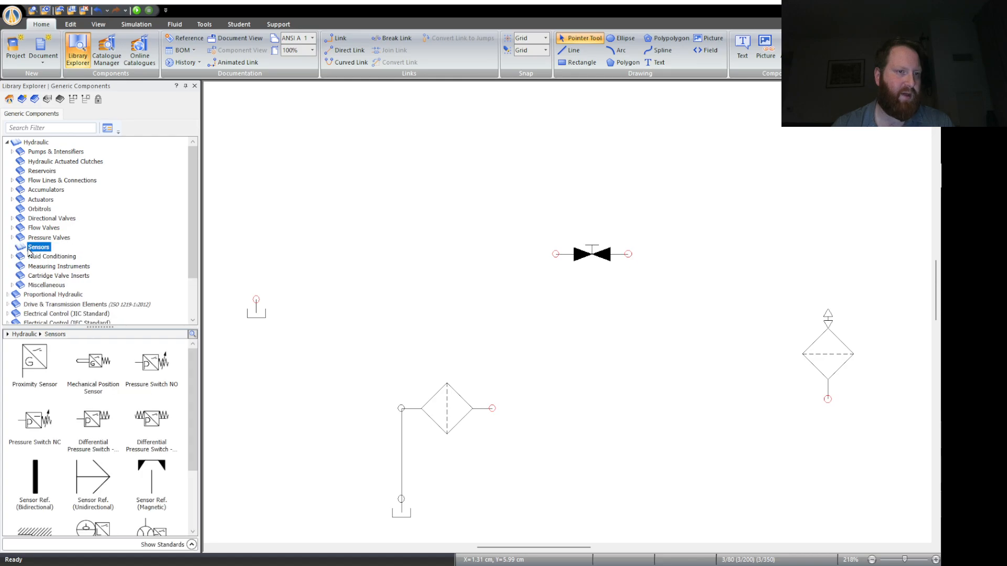
left_click(36, 257)
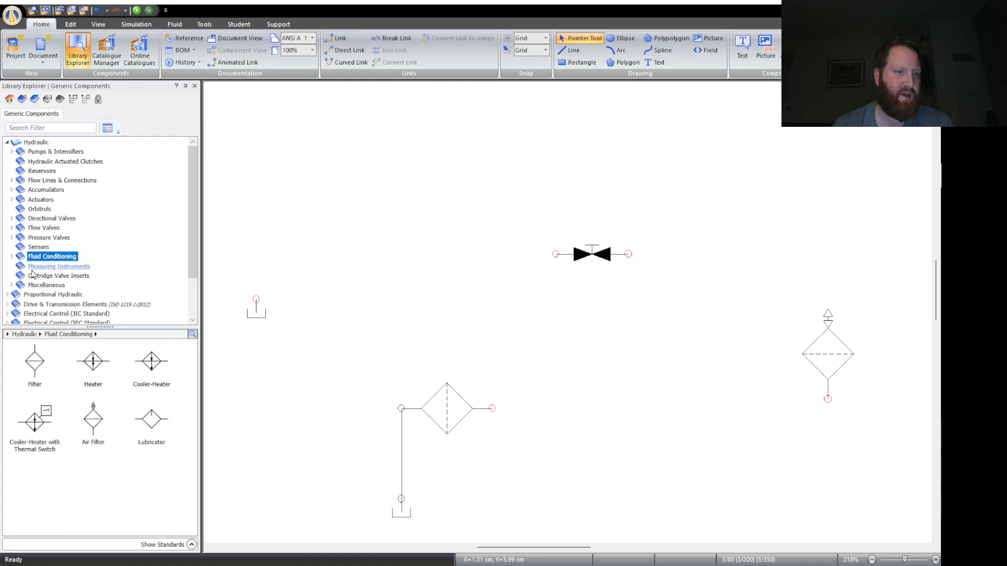
left_click(44, 229)
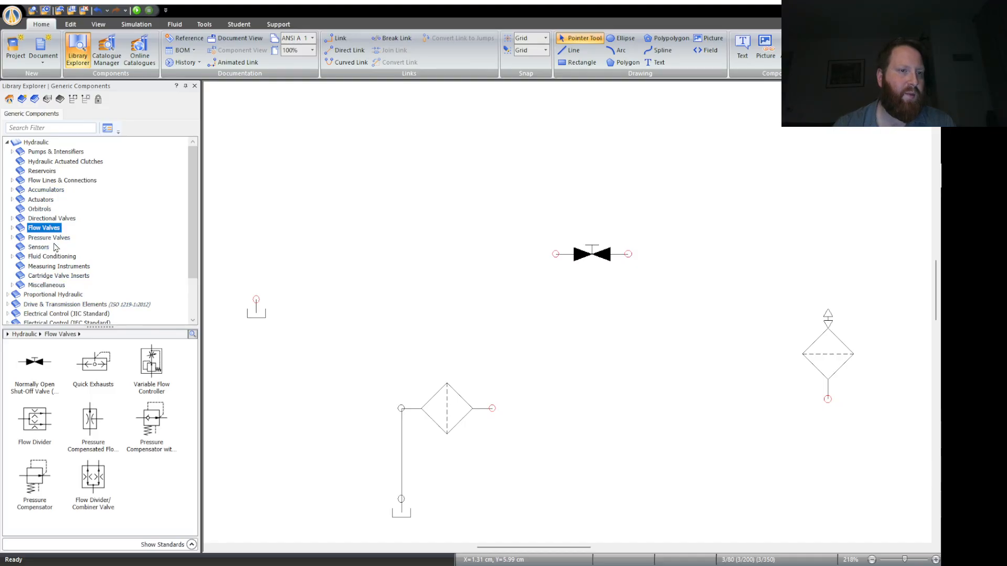
left_click(38, 249)
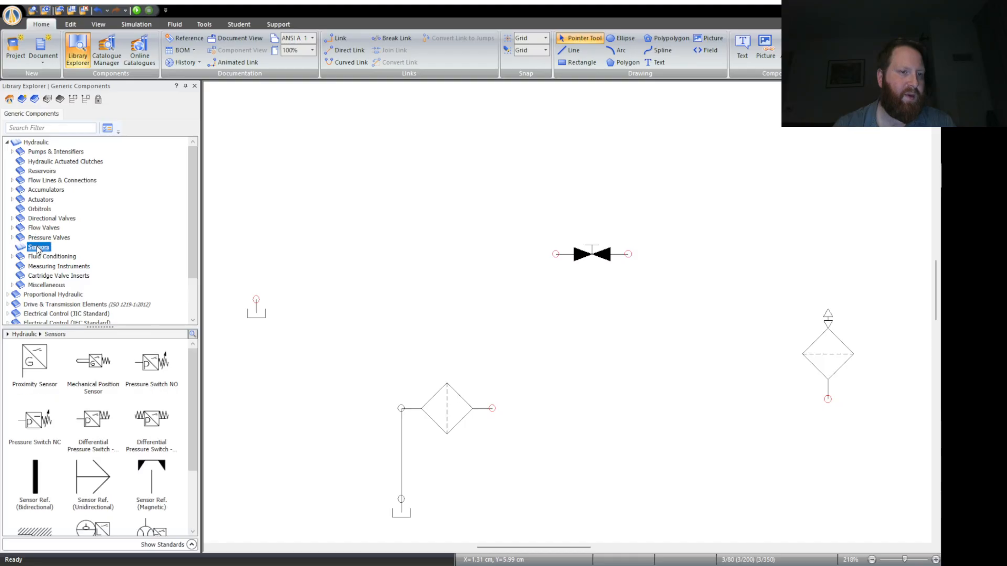
scroll(127, 411, "down", 3)
scroll(117, 416, "up", 3)
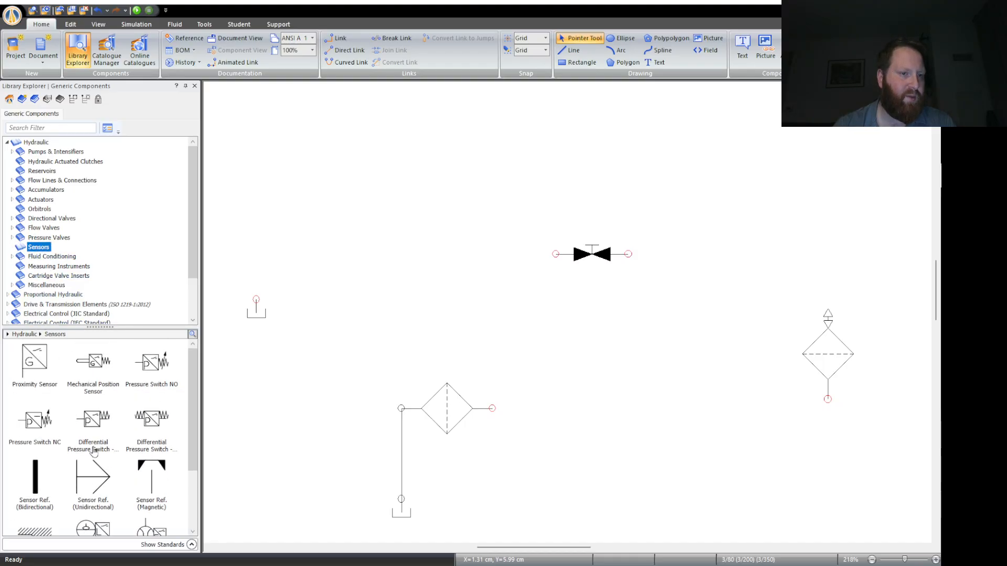
scroll(95, 452, "down", 3)
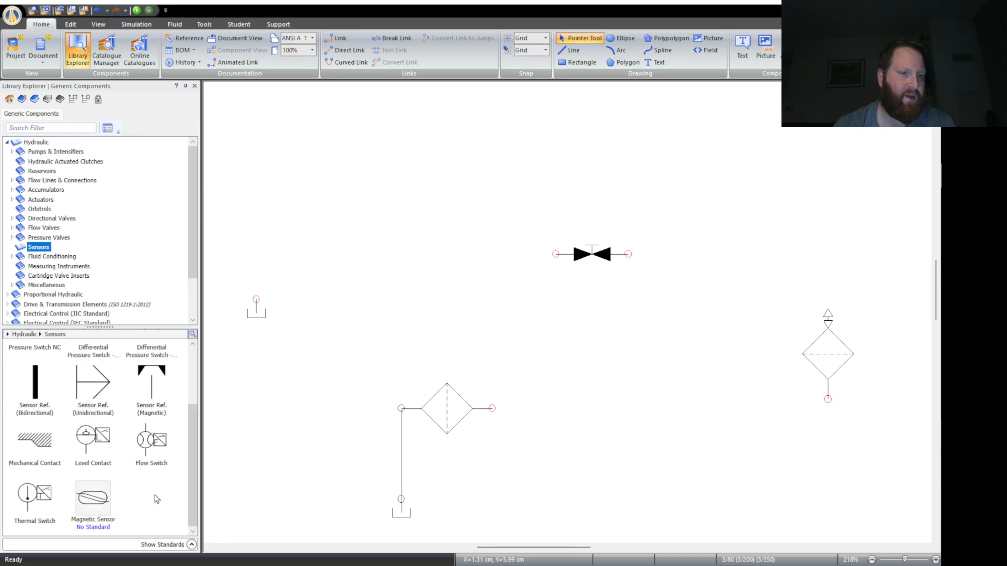
scroll(156, 498, "up", 1)
scroll(155, 499, "down", 2)
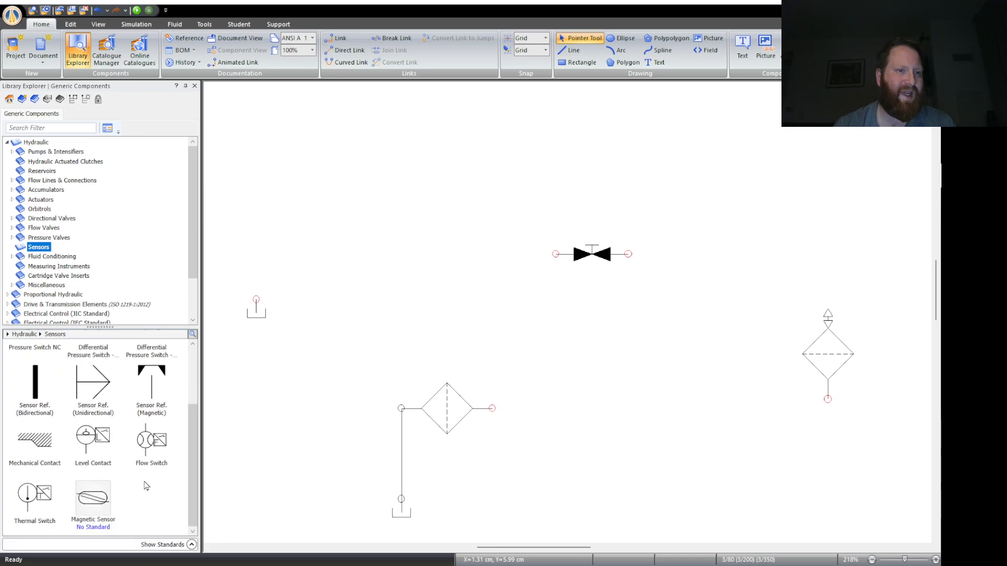
scroll(147, 483, "up", 5)
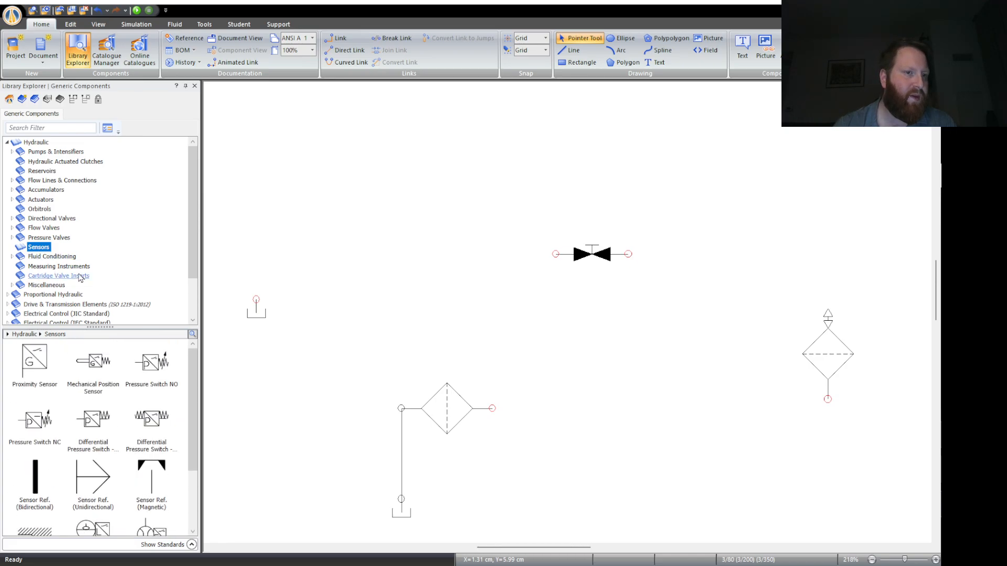
- Place one Pressure Gauge just left of the air filter and a second one directly above it, higher than the shut-off valve
left_click(53, 268)
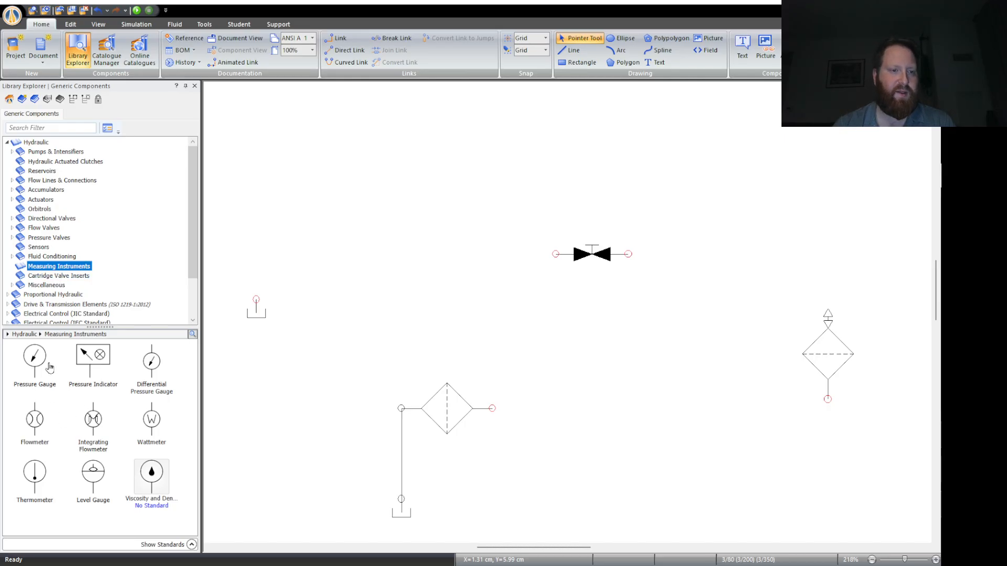
left_click_drag(37, 360, 736, 354)
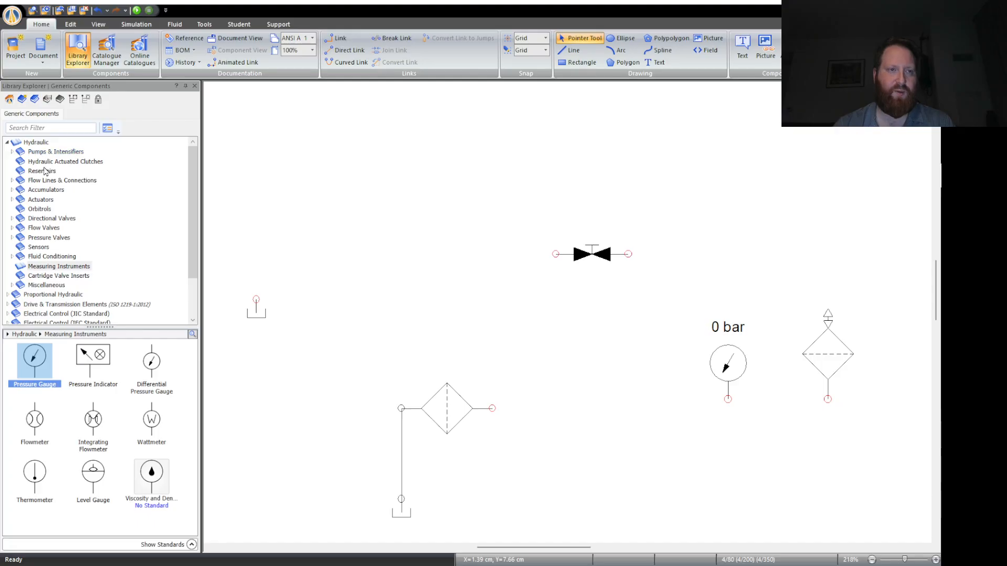
left_click(37, 143)
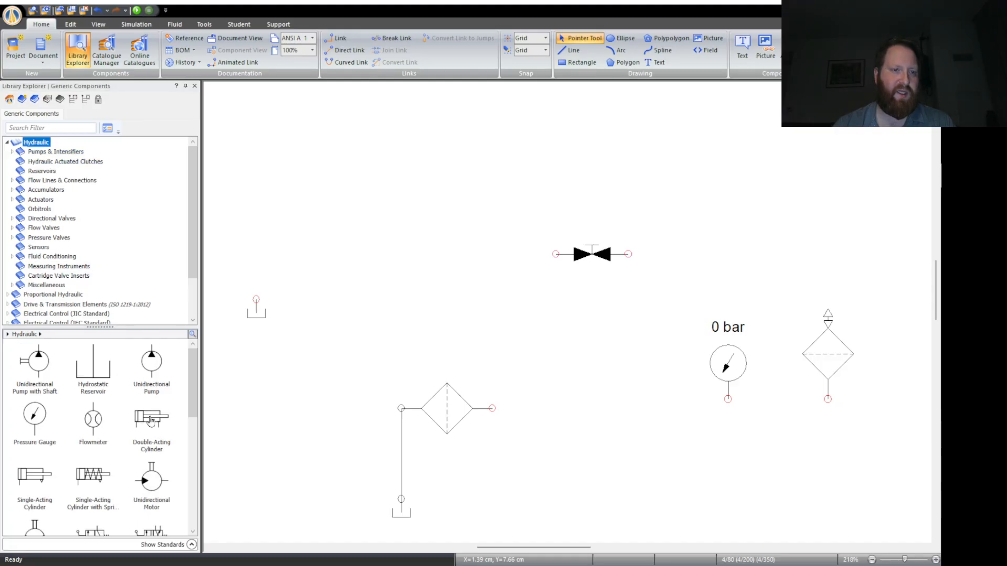
scroll(151, 422, "down", 8)
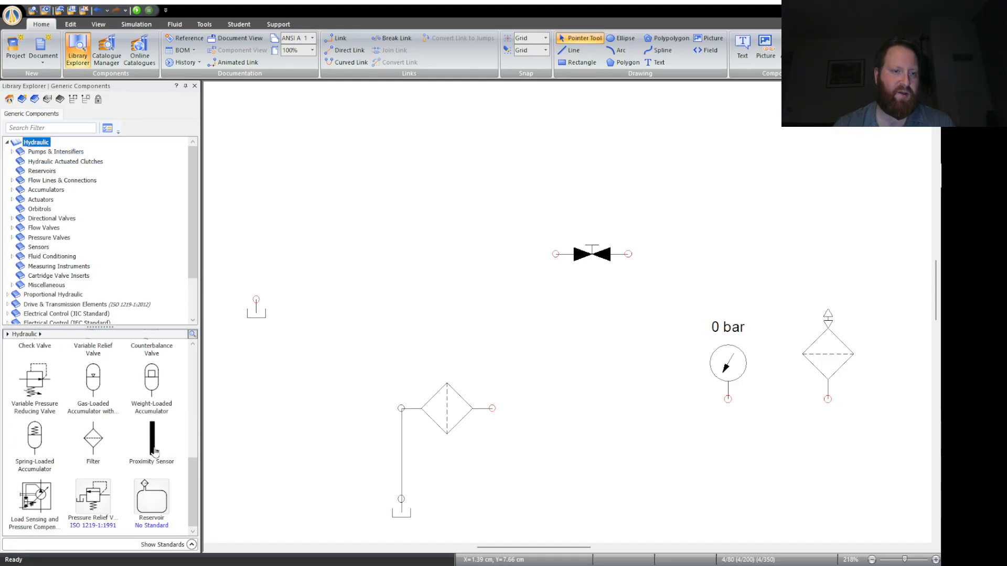
scroll(116, 440, "up", 8)
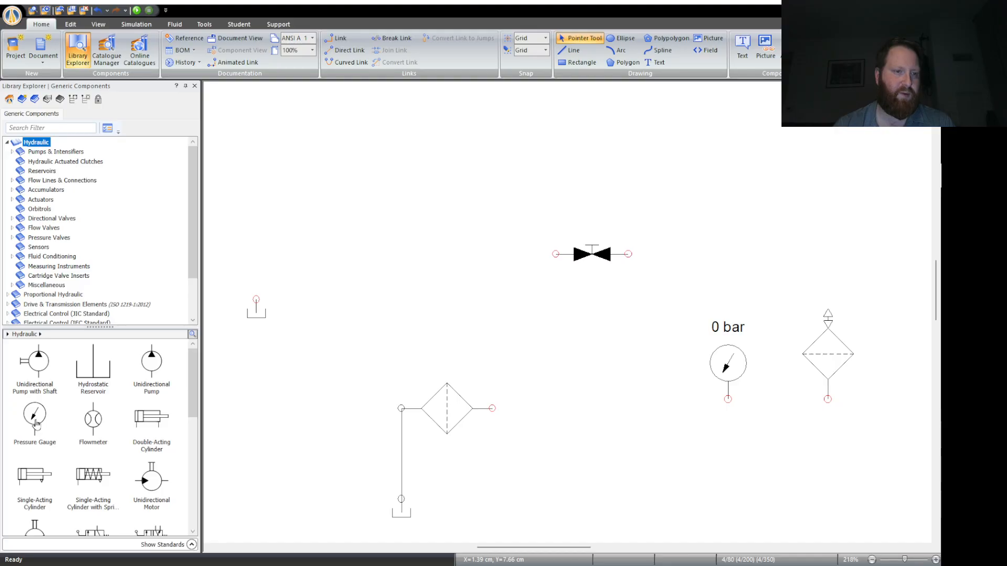
left_click_drag(36, 423, 551, 131)
left_click(708, 260)
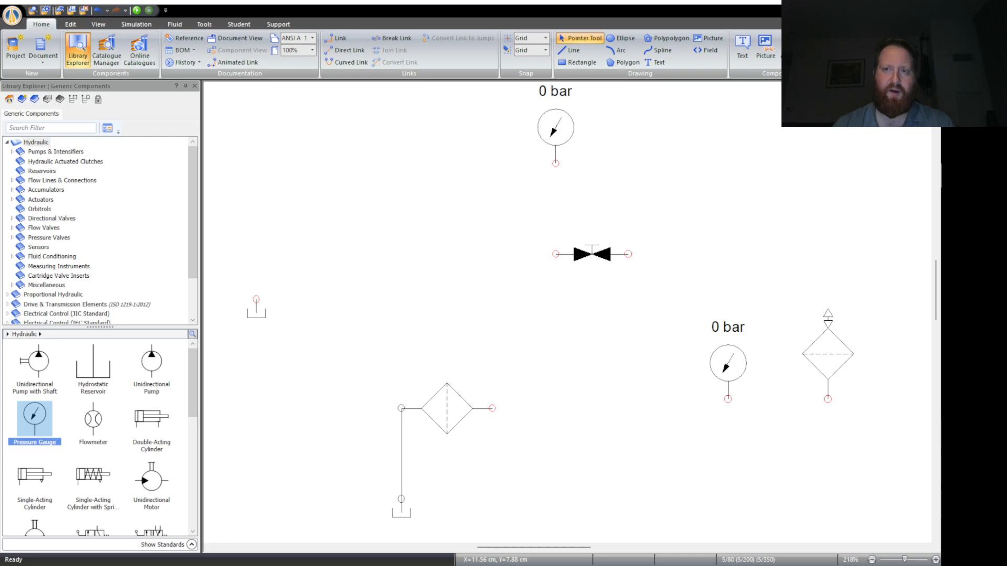
left_click_drag(557, 152, 730, 123)
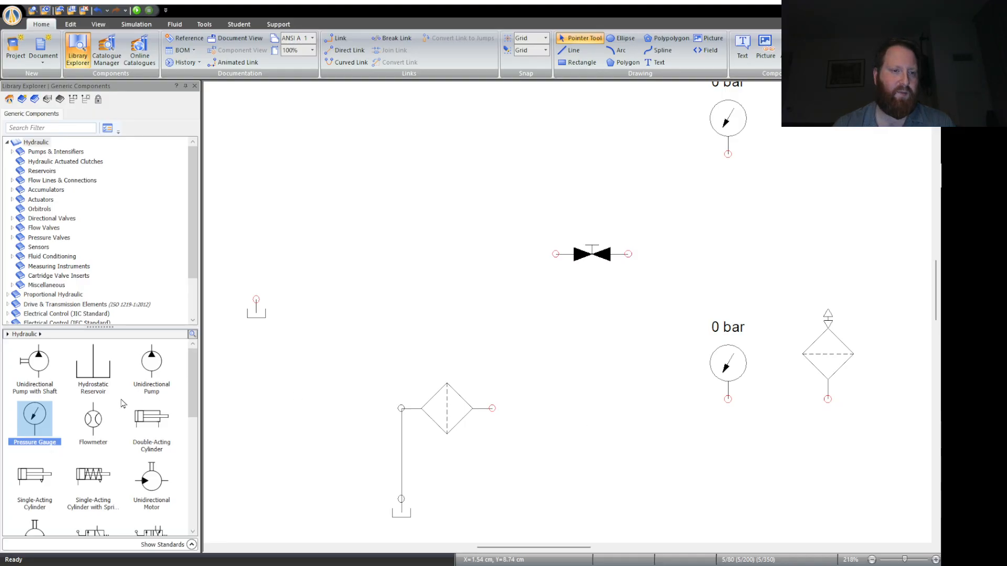
- Place a Variable Throttle Valve below the lower pressure gauge, oriented with its ports horizontal and its arrow pointing up to the right
scroll(134, 392, "down", 2)
scroll(130, 444, "down", 2)
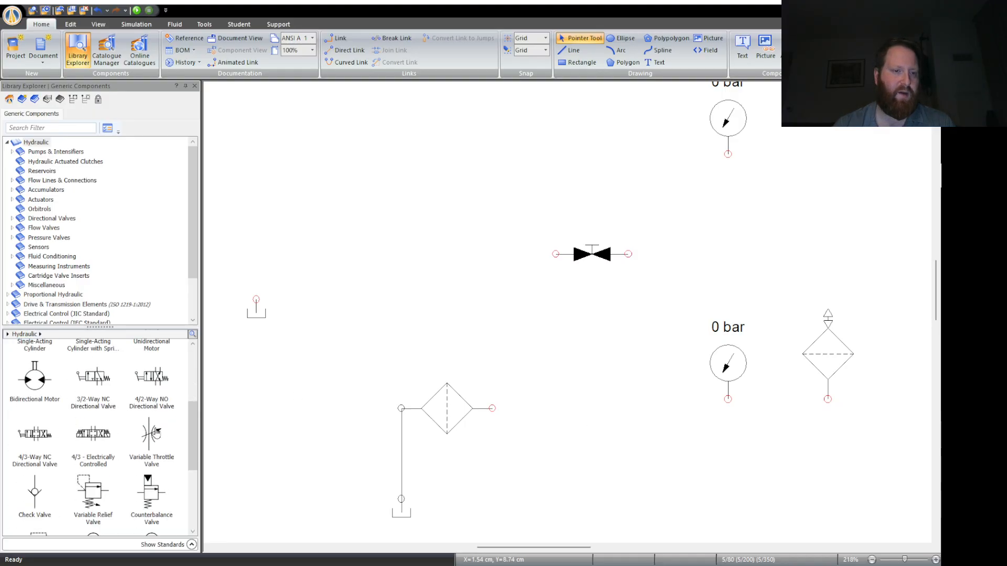
left_click_drag(155, 433, 736, 435)
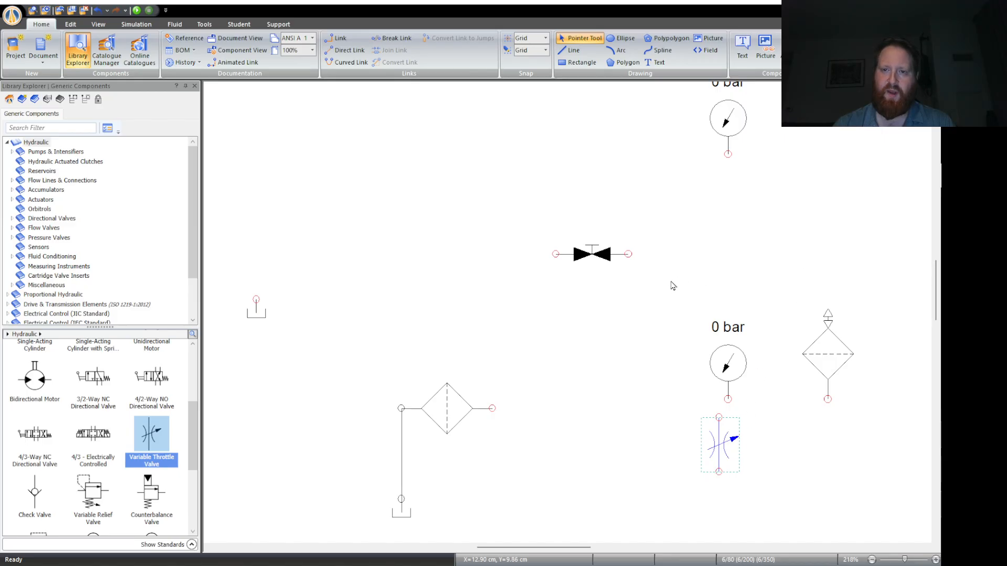
key("ctrl+r")
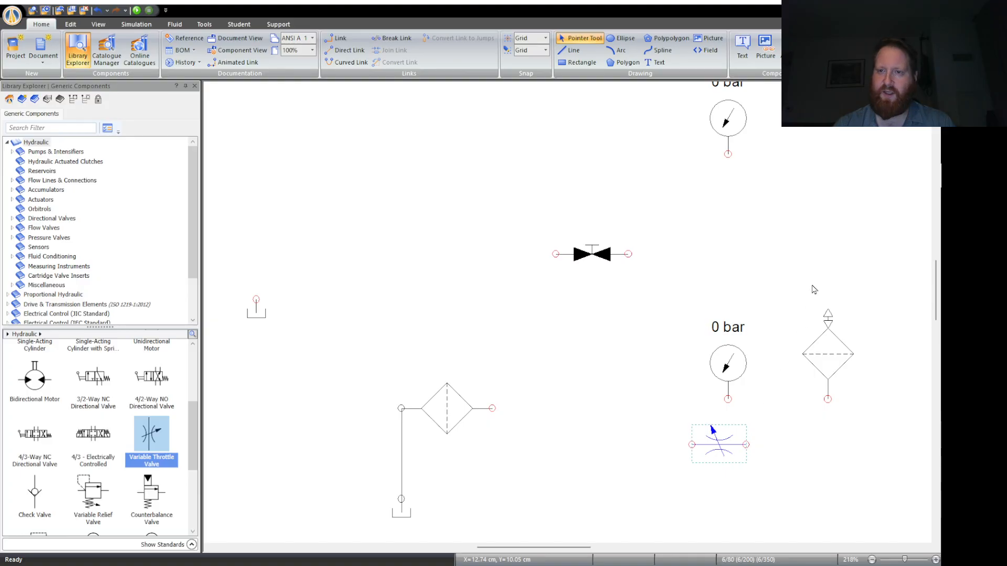
key("ctrl+shift+v")
left_click(662, 482)
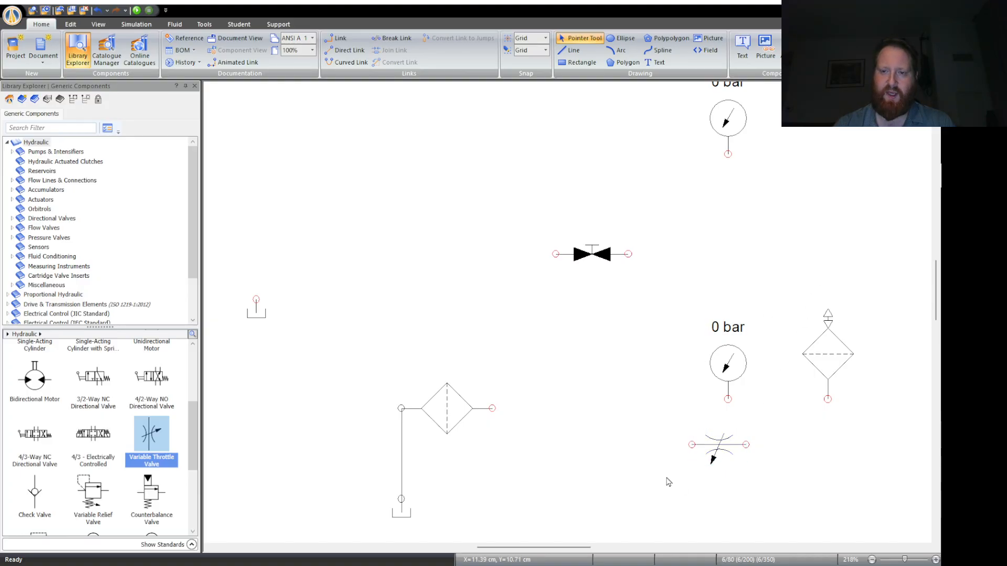
left_click(717, 443)
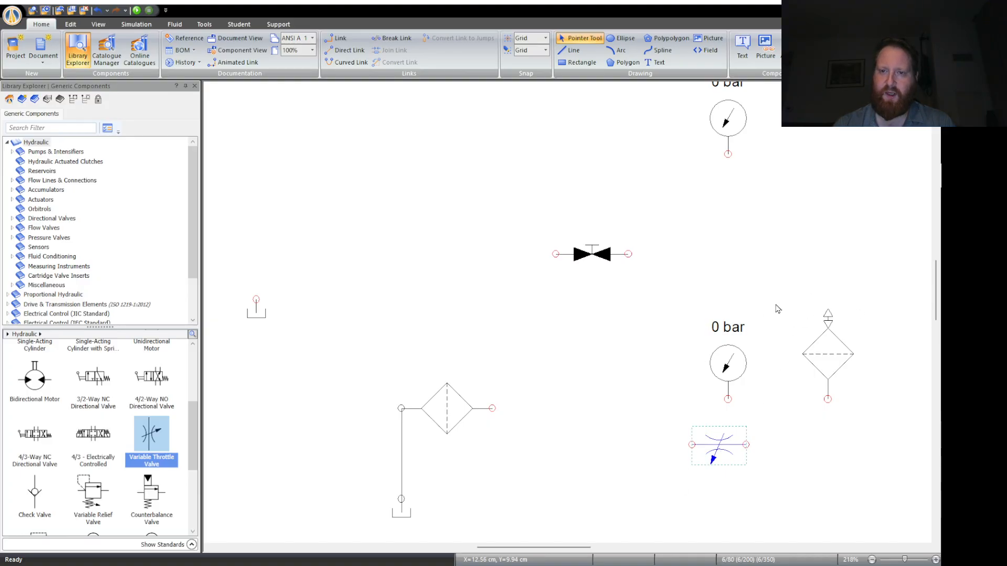
key("ctrl+shift+v")
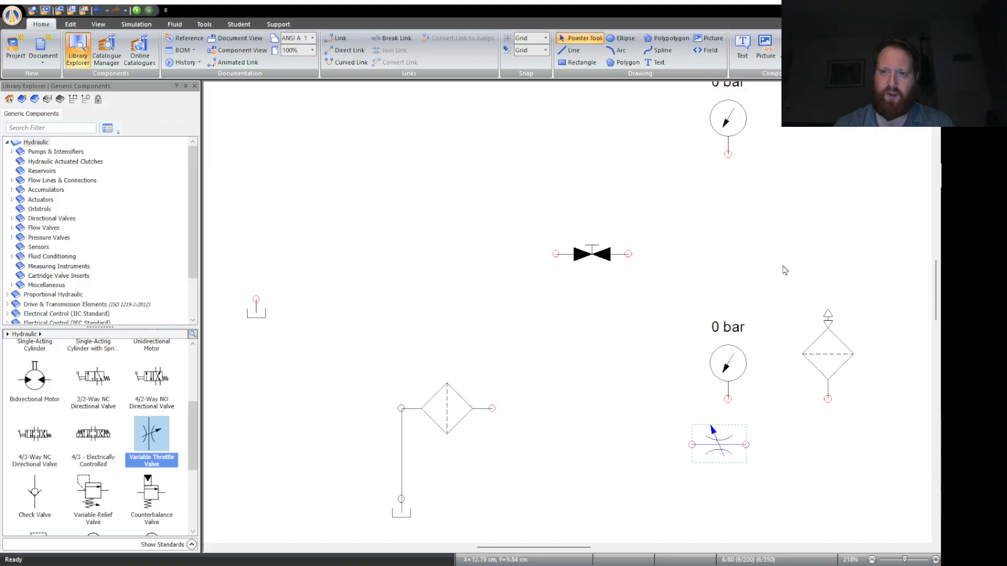
left_click(612, 418)
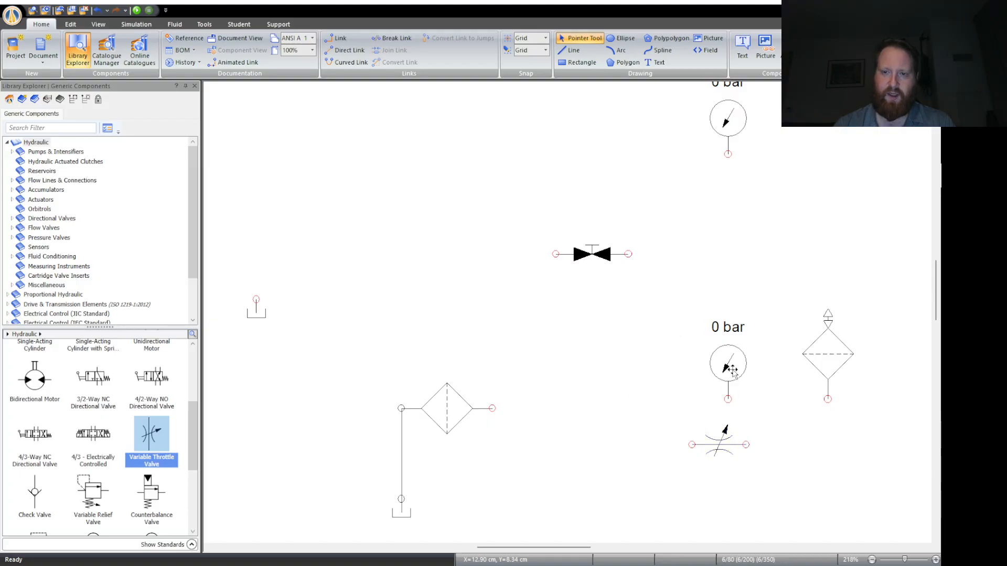
- Link the lower pressure gauge in a straight line to the filter's right port, and shift the throttle valve between gauge and air filter
left_click_drag(719, 373, 637, 373)
left_click_drag(719, 446, 748, 400)
left_click_drag(644, 399, 504, 399)
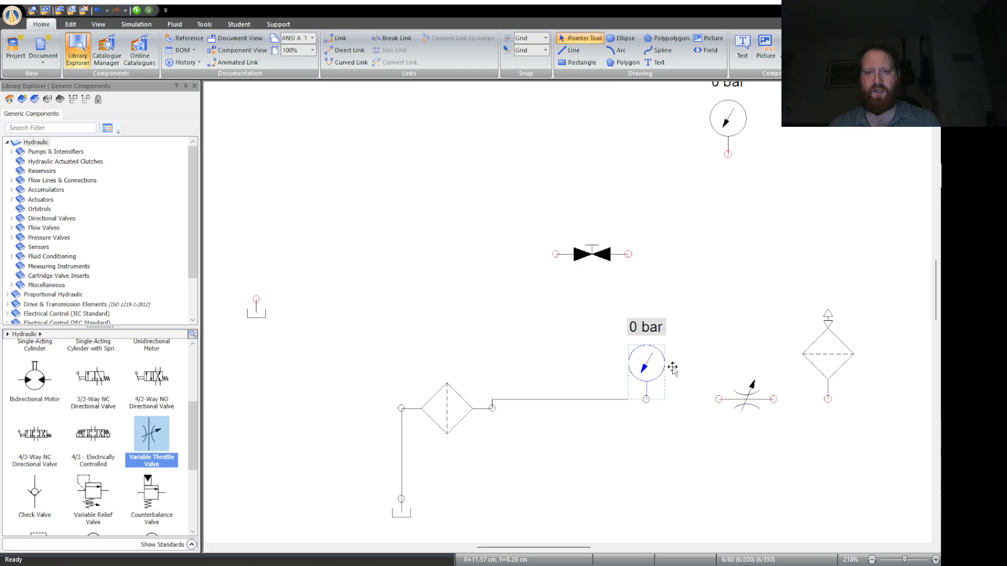
left_click_drag(666, 361, 666, 370)
left_click(647, 470)
- Align the throttle valve and air filter with the gauge line and link them in series to the gauge's junction
left_click_drag(745, 394, 746, 403)
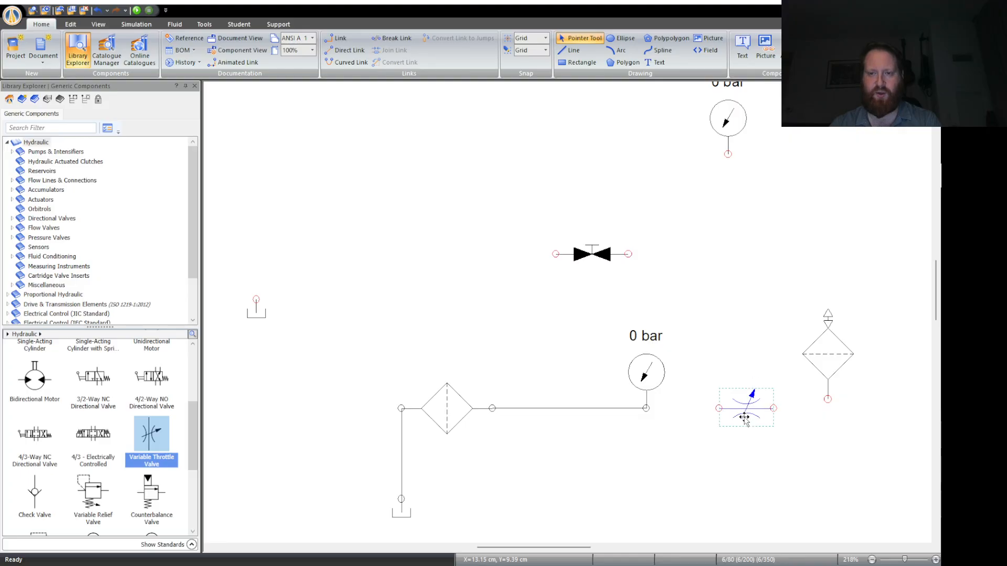
left_click_drag(823, 369, 833, 377)
left_click(810, 457)
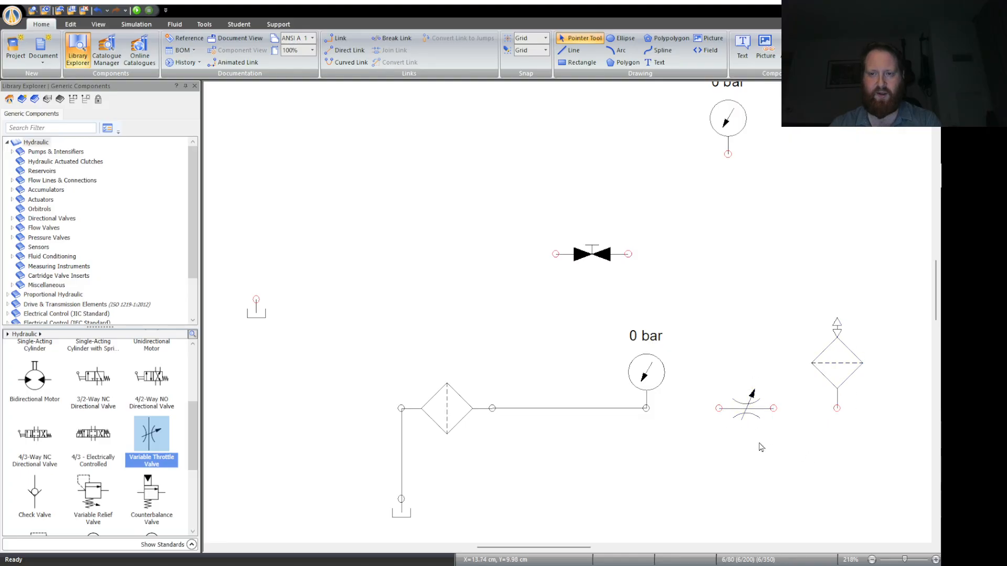
left_click_drag(652, 383, 837, 408)
left_click(669, 424)
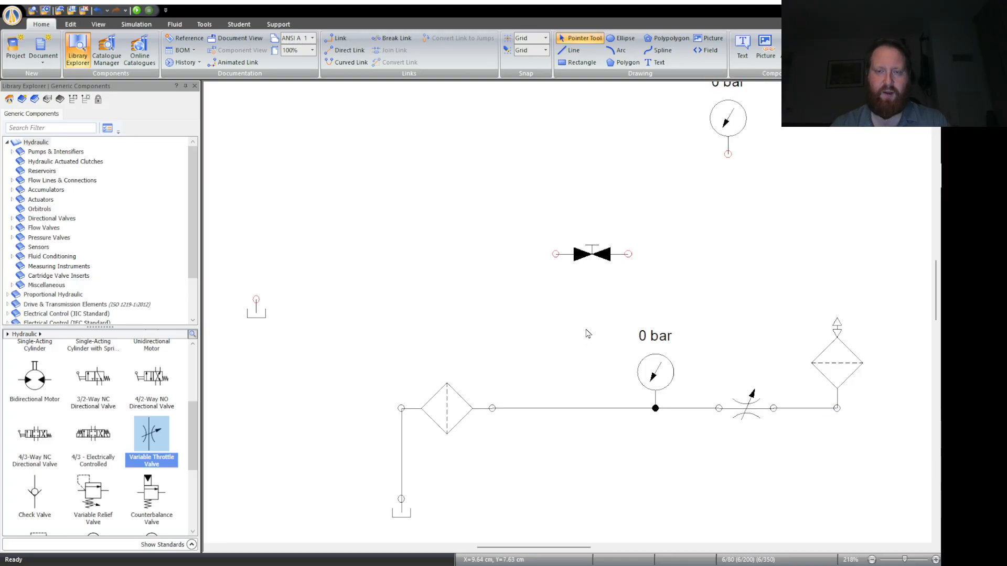
- Rotate the shut-off valve to vertical and link its lower port to the line between the filter and the pressure gauge
left_click(591, 259)
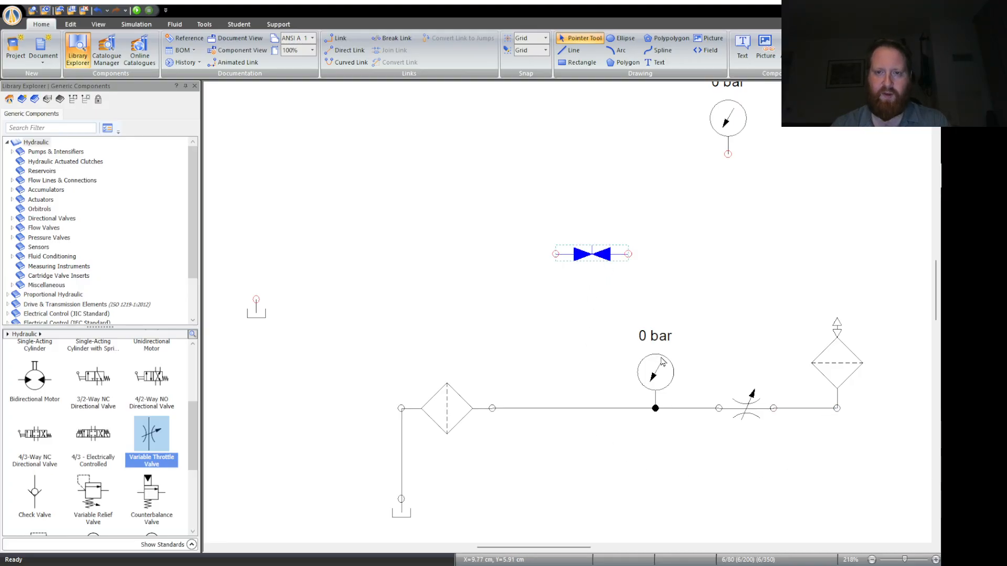
key("ctrl+l")
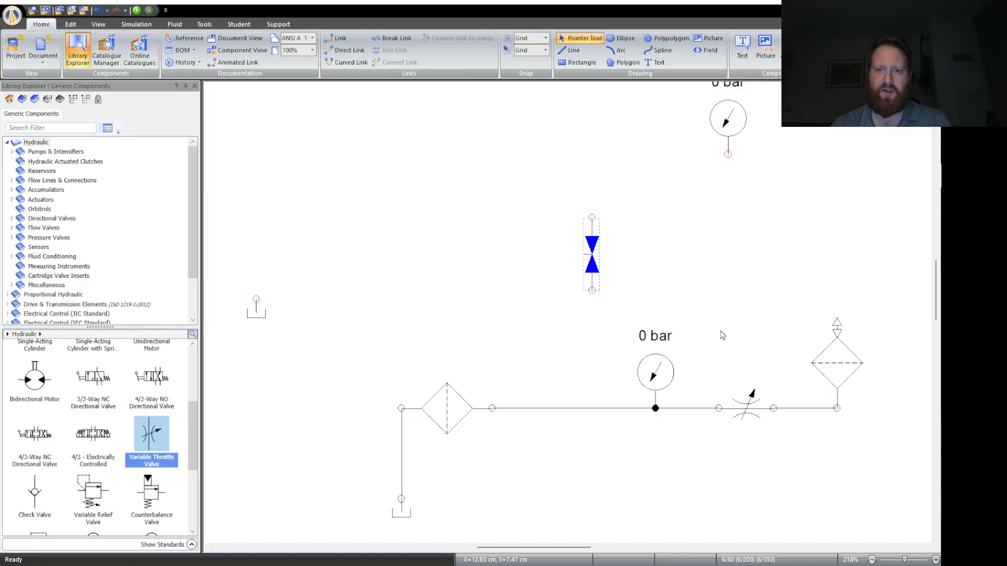
left_click_drag(599, 265, 573, 409)
left_click(635, 317)
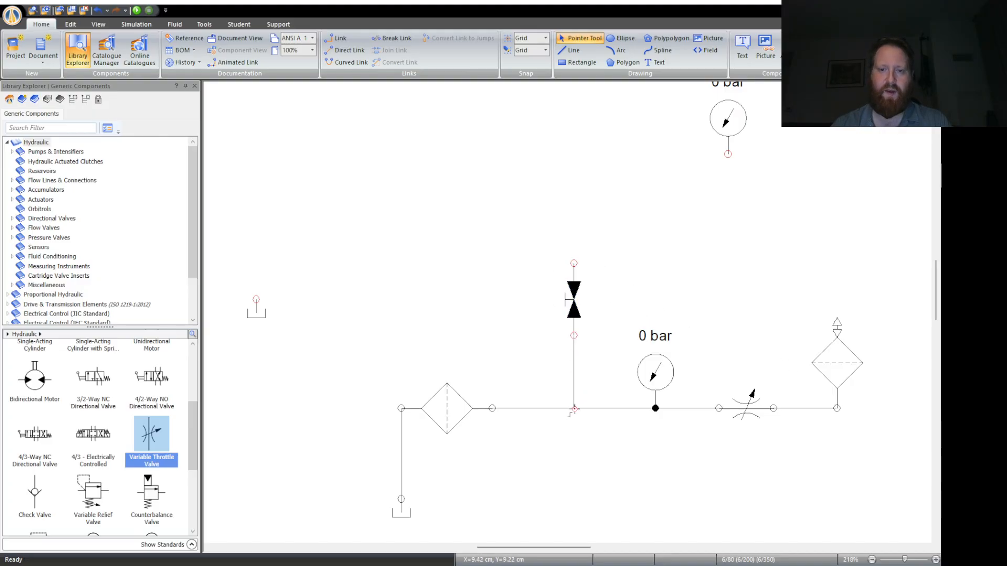
left_click(408, 514)
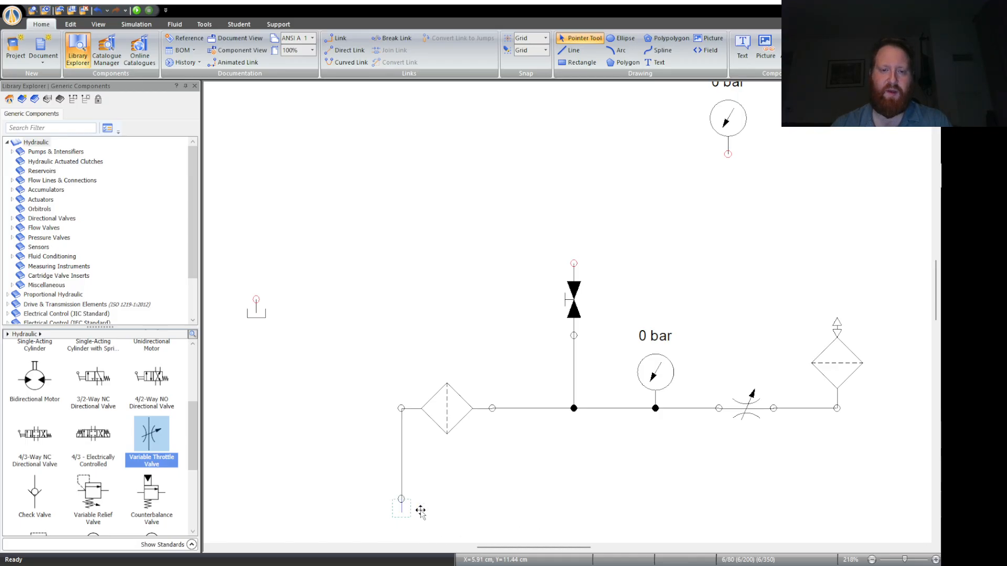
left_click(478, 515)
left_click(406, 517)
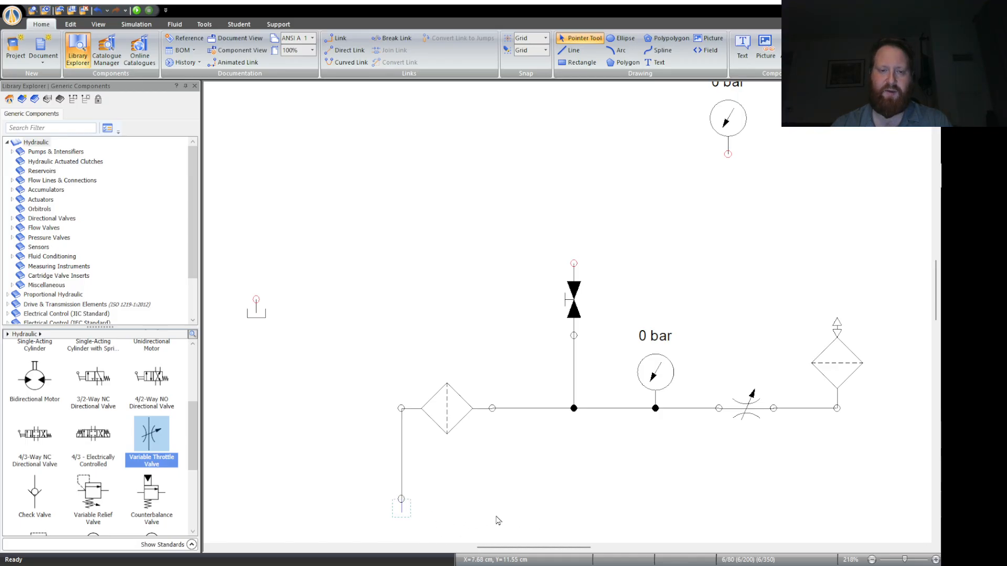
left_click(498, 516)
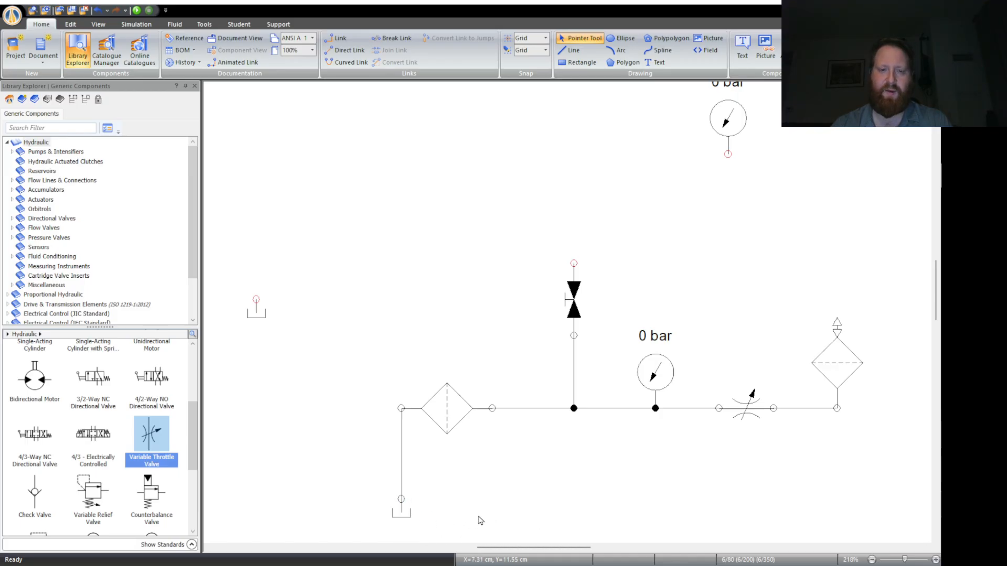
left_click(446, 409)
left_click(556, 482)
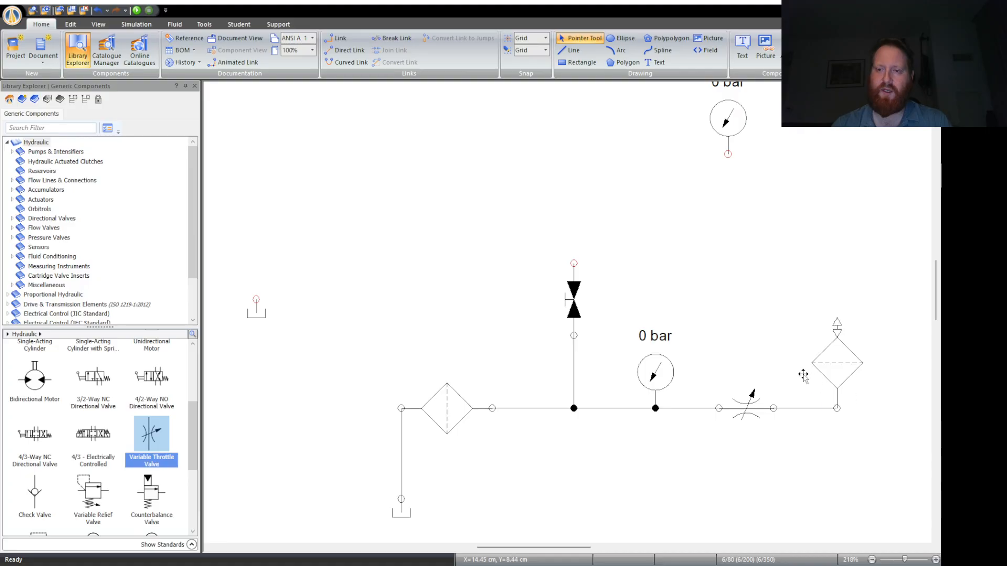
- Move the vertical shut-off valve slightly down, closer to the line between the filter and the pressure gauge
left_click(577, 300)
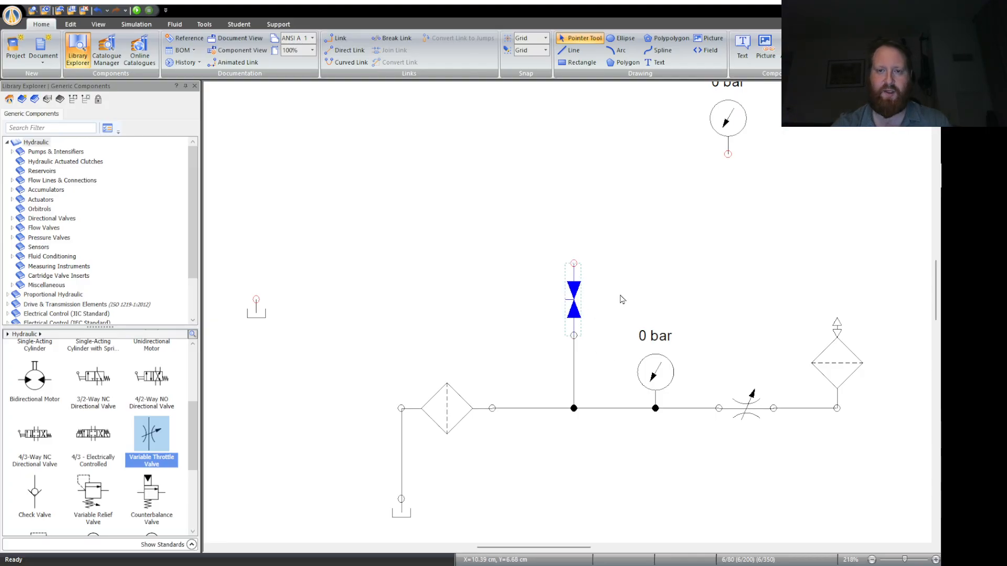
left_click(590, 304)
left_click(575, 302)
left_click(623, 301)
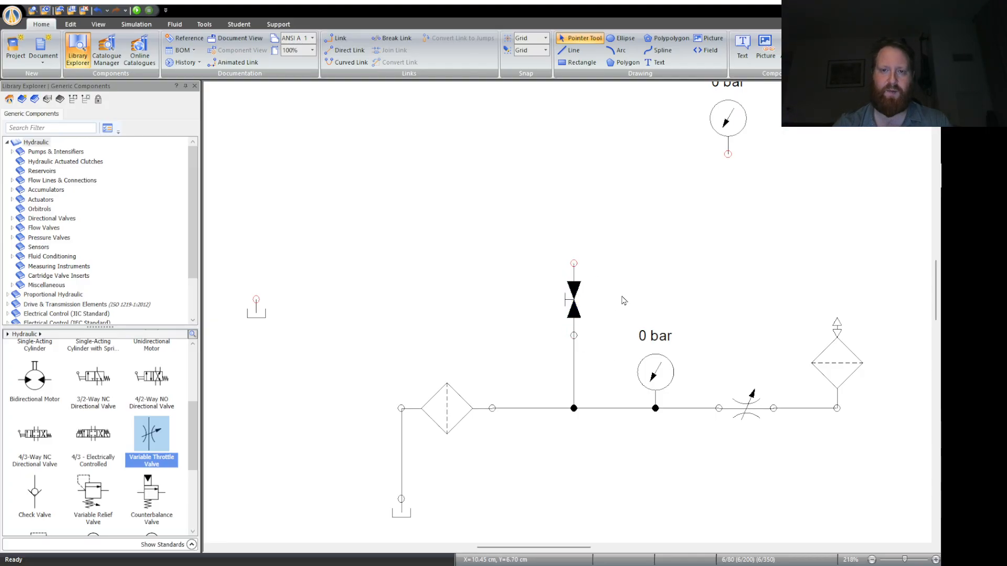
left_click_drag(570, 304, 569, 321)
left_click(682, 304)
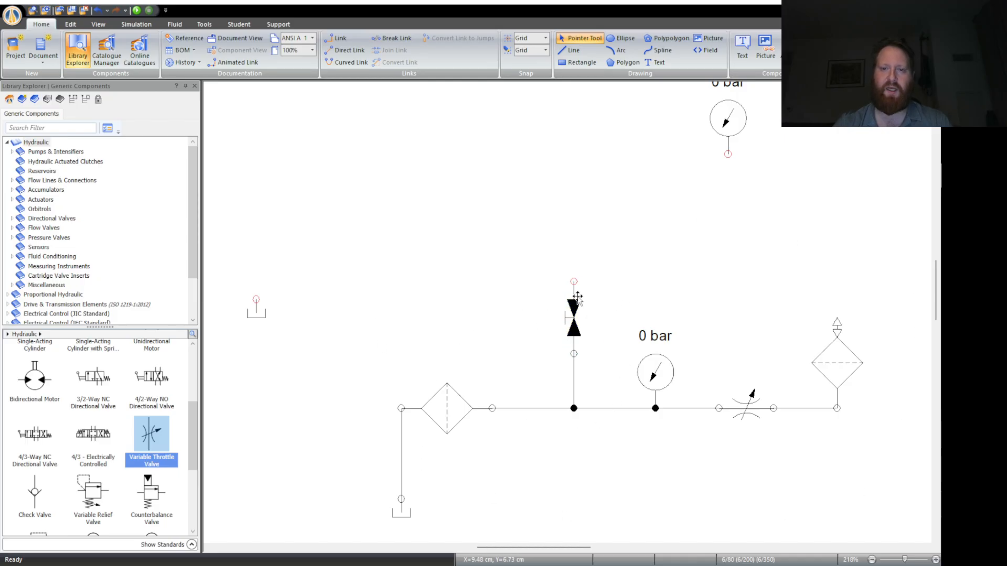
- Place a Unidirectional Pump with Shaft above the shut-off valve and connect its lower port to the valve
scroll(127, 415, "up", 3)
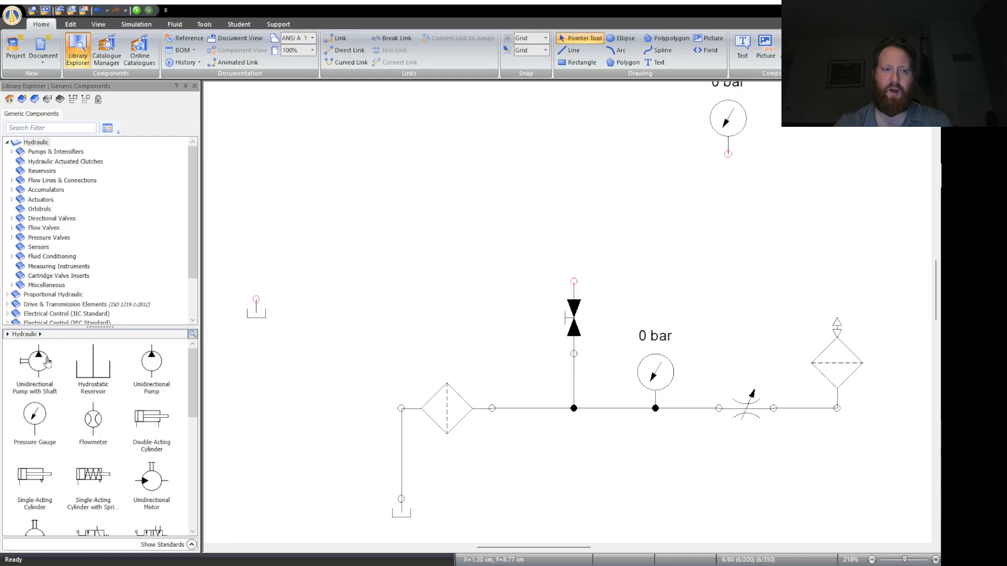
left_click_drag(47, 360, 568, 173)
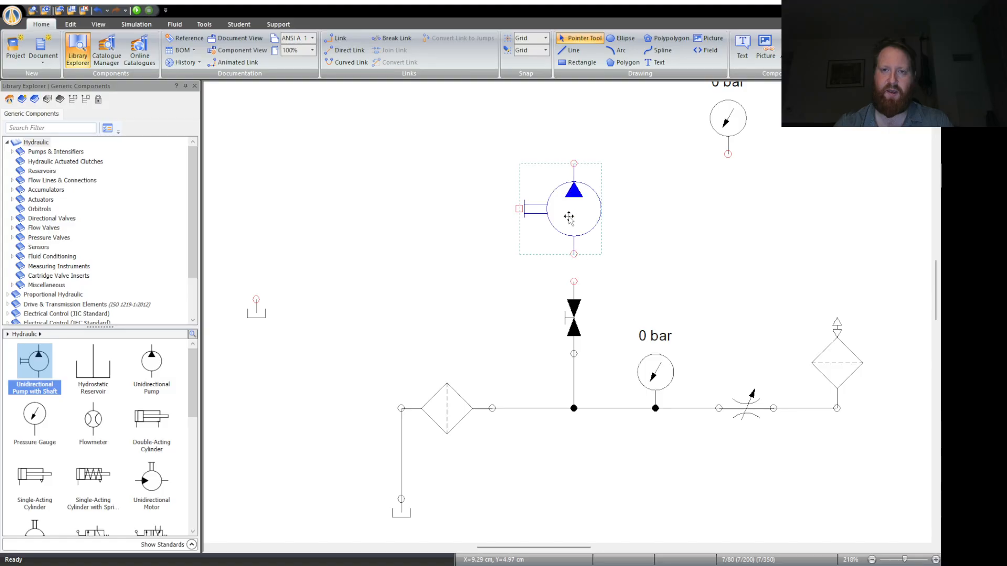
left_click_drag(569, 216, 569, 225)
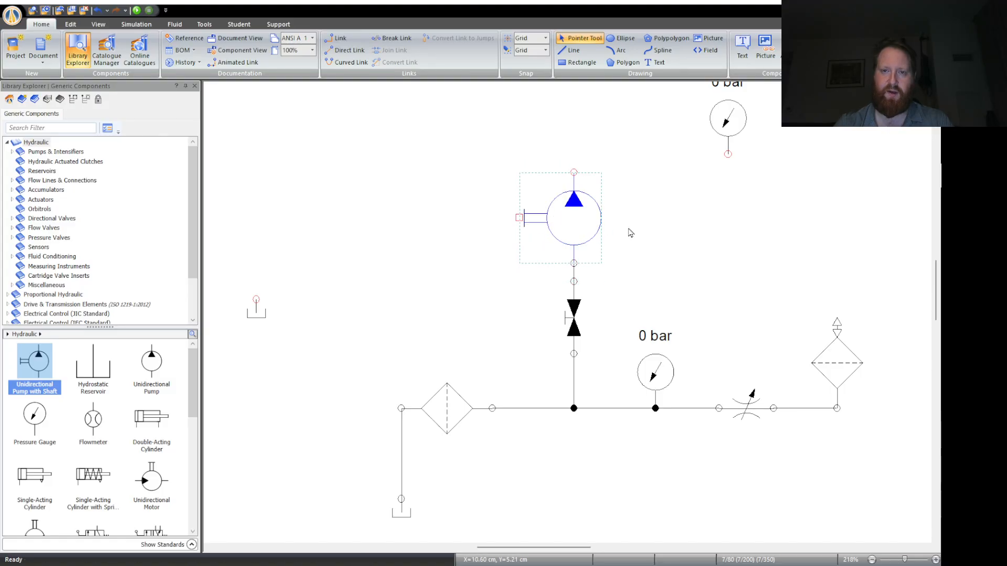
left_click(630, 233)
- Lower the shut-off valve toward the line junction and bring the pump down after it, keeping both vertically aligned
left_click(574, 327)
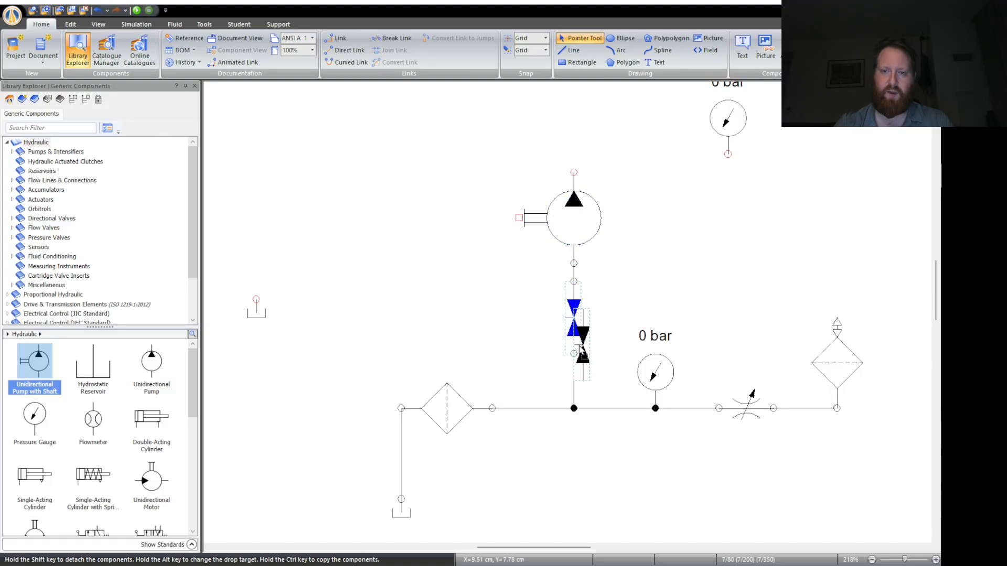
left_click_drag(580, 343, 580, 371)
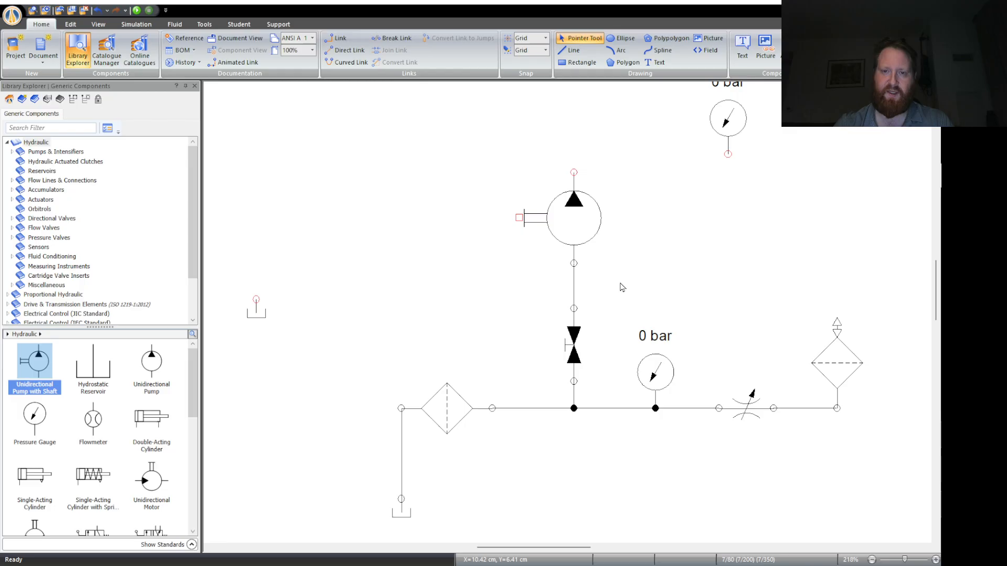
left_click(587, 223)
key("Down")
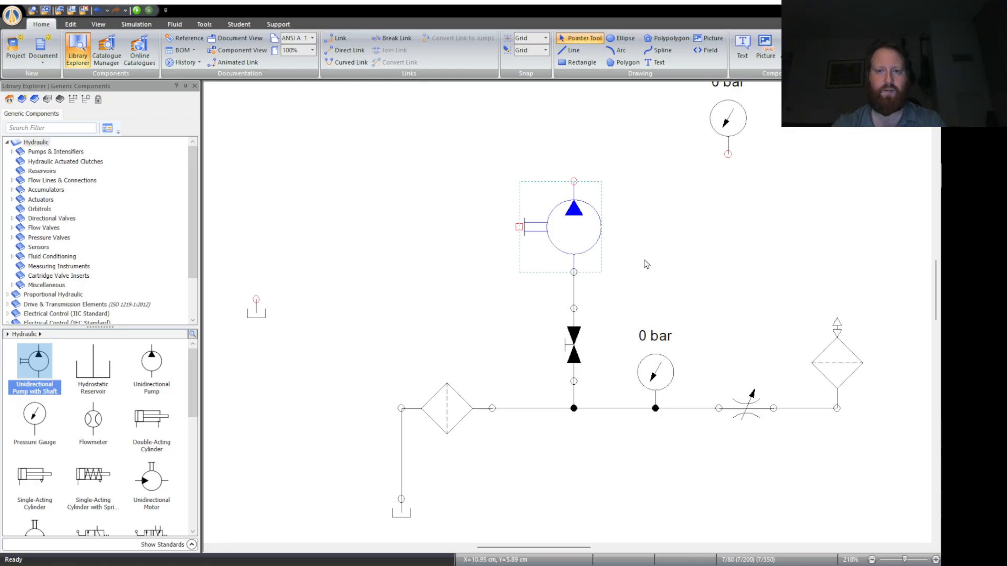
key("Down")
left_click(645, 266)
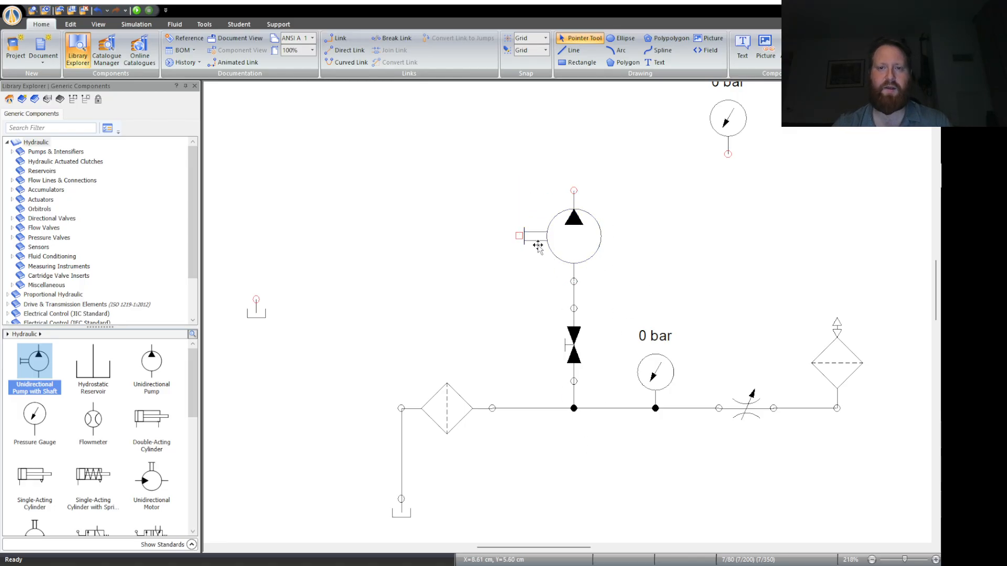
left_click(567, 223)
left_click(327, 281)
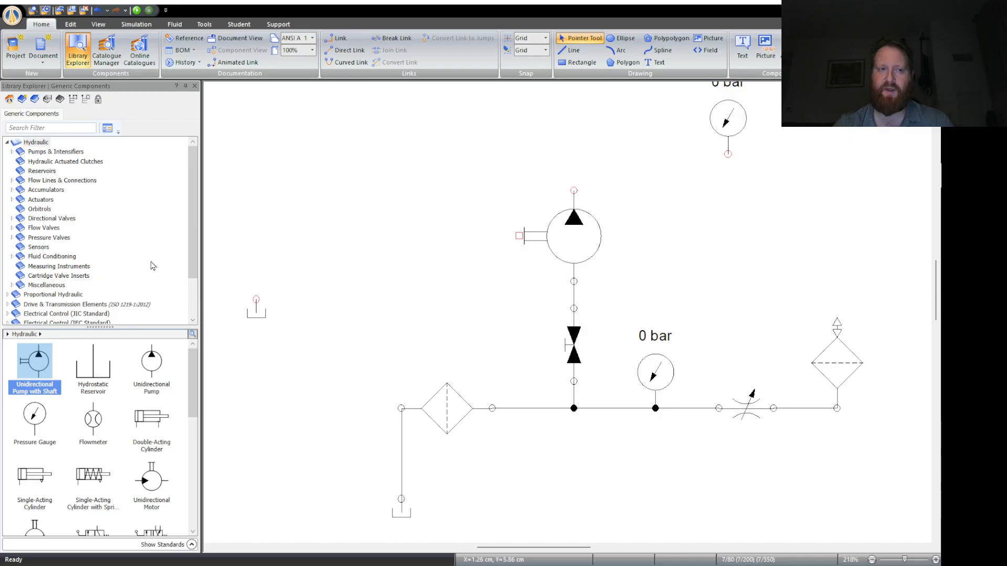
- Place an Electric Motor from Drive & Transmission Elements, coupled directly to the pump's shaft
scroll(80, 270, "down", 1)
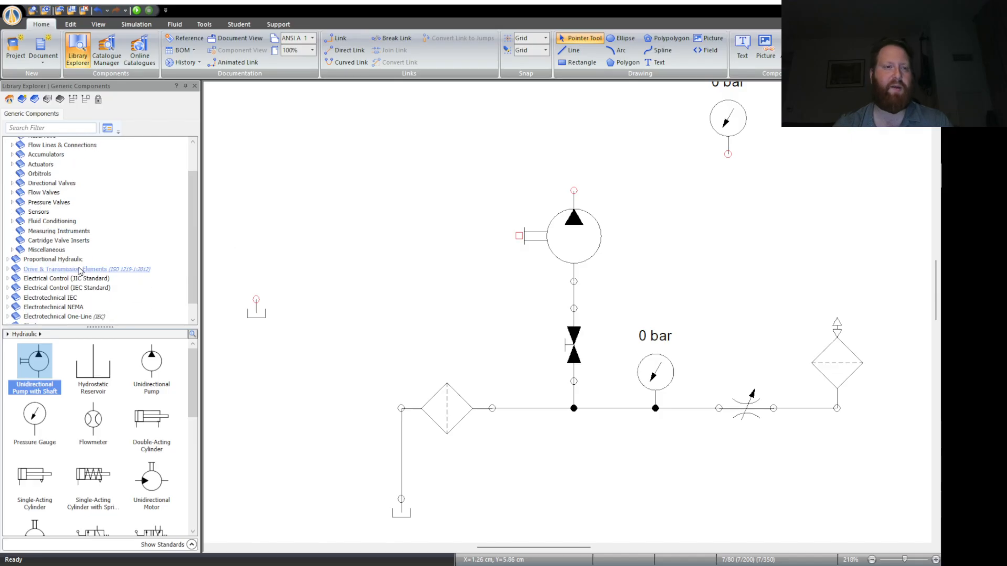
scroll(80, 270, "down", 1)
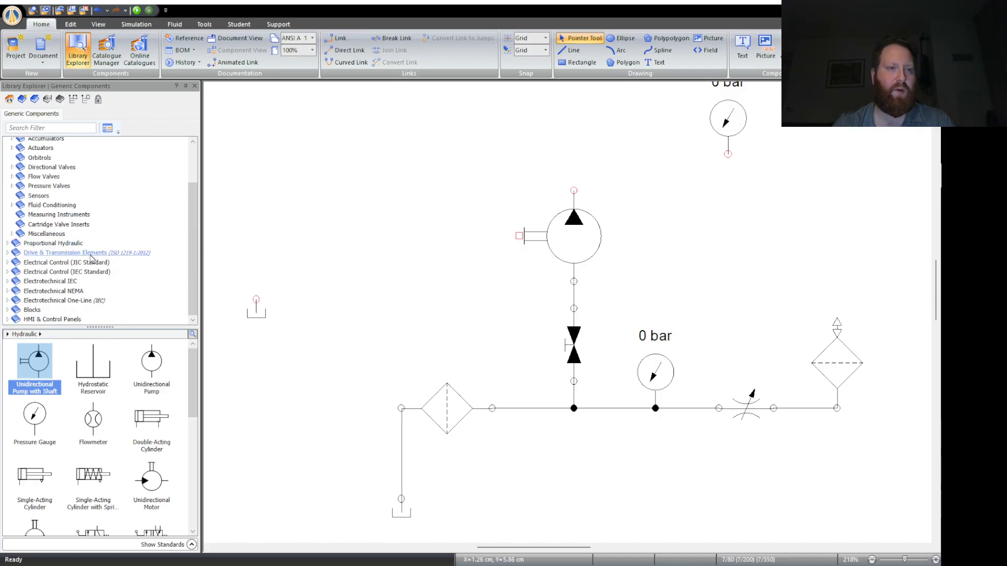
left_click(95, 253)
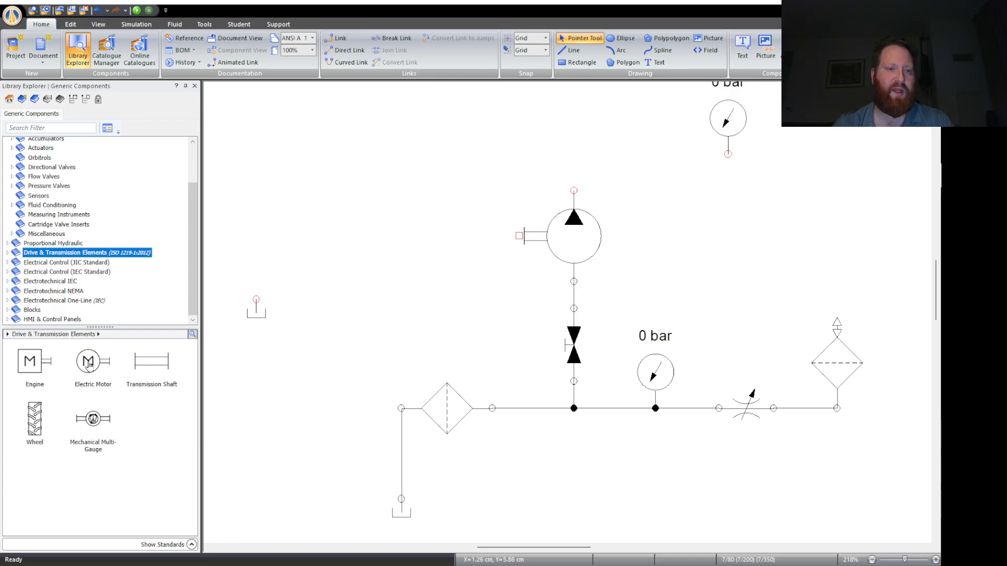
left_click_drag(88, 366, 490, 222)
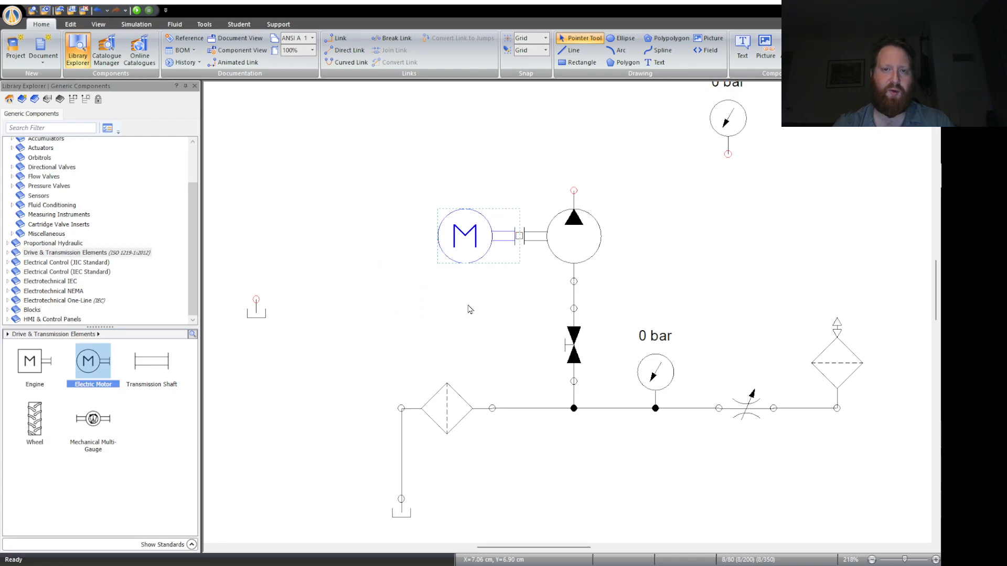
left_click(470, 309)
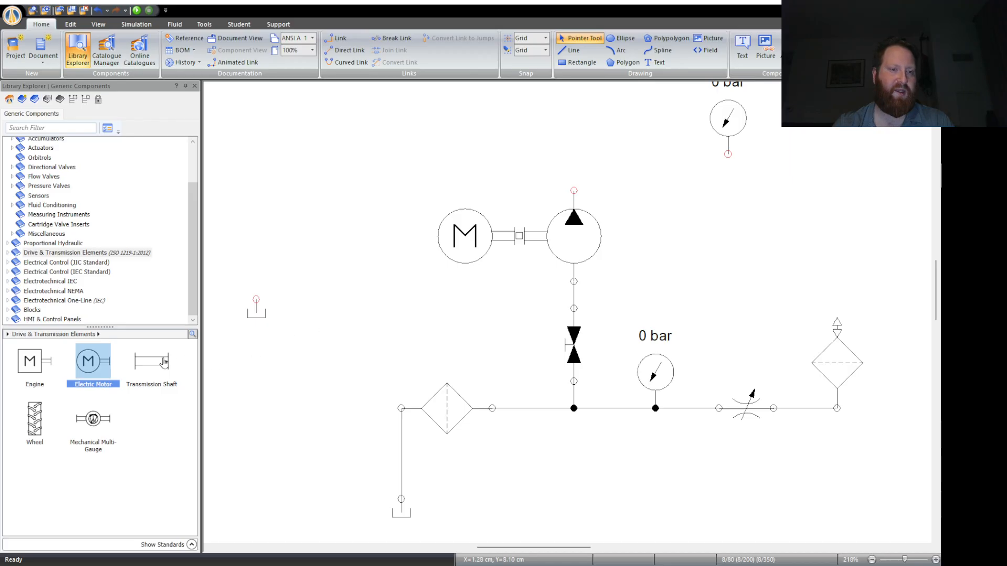
- Place a Transmission Shaft above the motor, move the motor away from the pump, and delete the link between them
left_click_drag(164, 361, 460, 182)
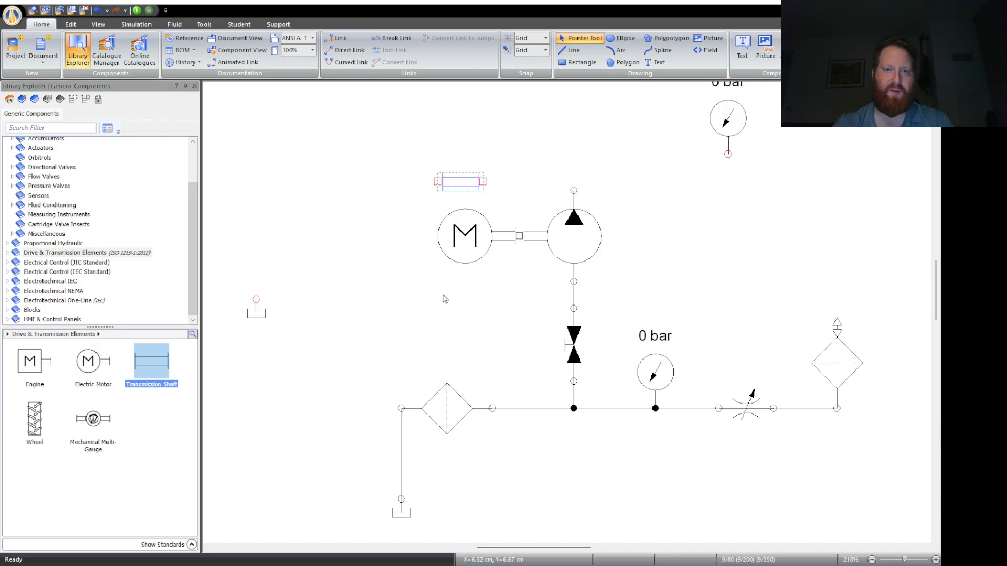
left_click_drag(463, 239, 345, 239)
left_click(468, 236)
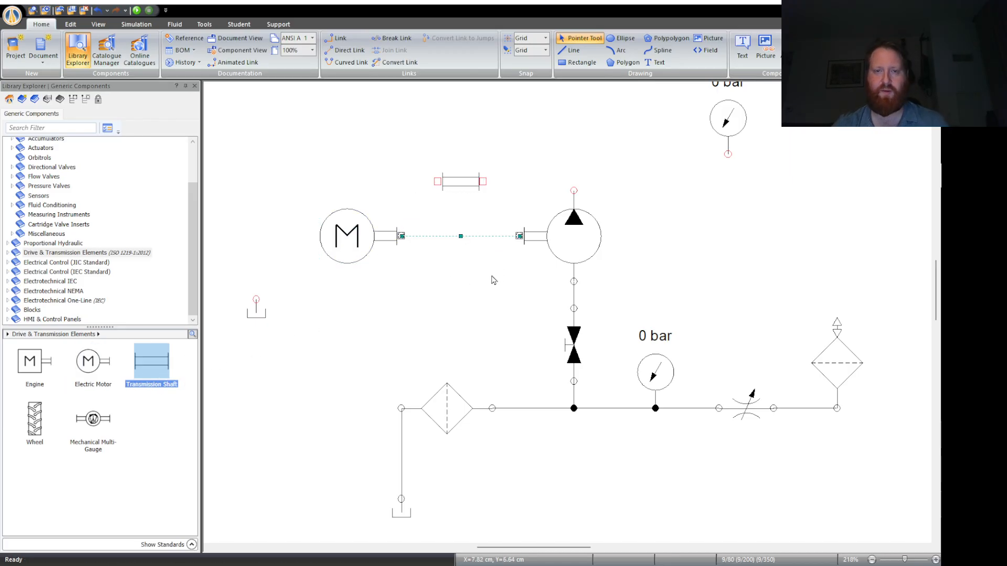
key("Delete")
- Fit the transmission shaft onto the pump's shaft and couple the electric motor to its free end
left_click_drag(461, 182, 496, 238)
left_click(462, 290)
left_click_drag(340, 241, 422, 239)
left_click(461, 347)
left_click(494, 245)
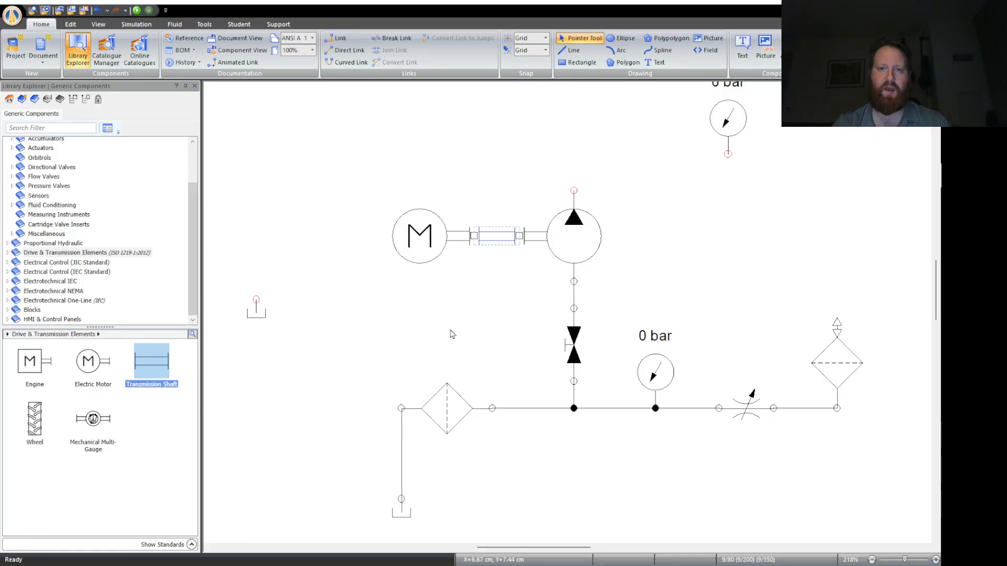
- Remove the transmission shaft and couple the electric motor directly to the pump again
left_click_drag(438, 246, 483, 248)
left_click_drag(421, 236, 436, 240)
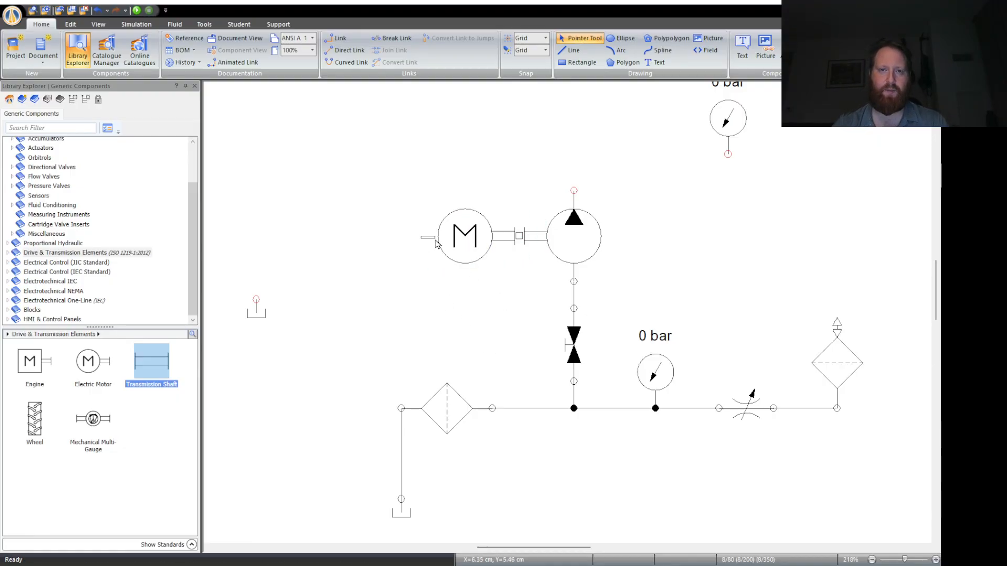
scroll(487, 338, "up", 1)
scroll(488, 337, "down", 1)
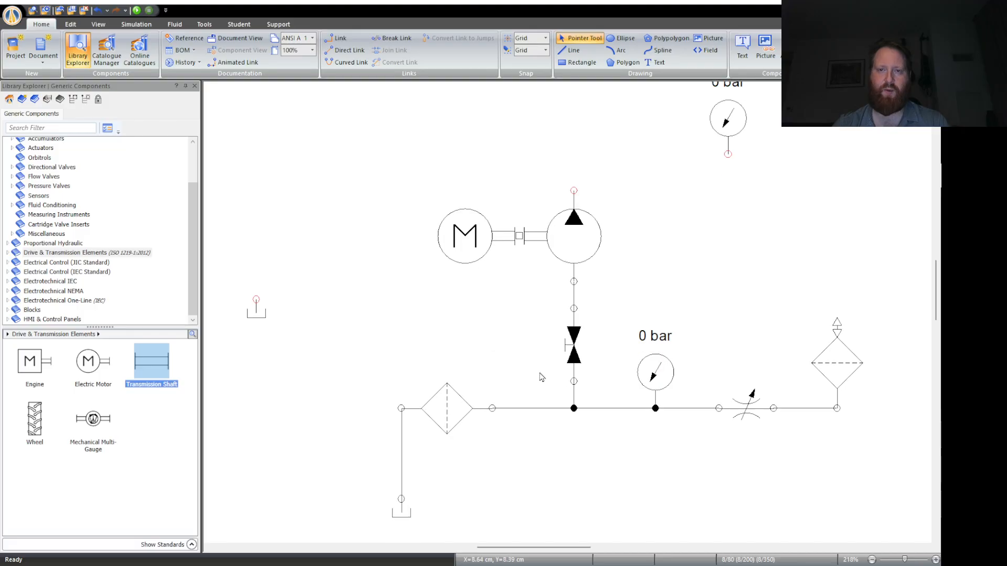
- Move the upper pressure gauge closer to the pump and link the pump's upper port to the gauge's port
scroll(564, 183, "up", 3)
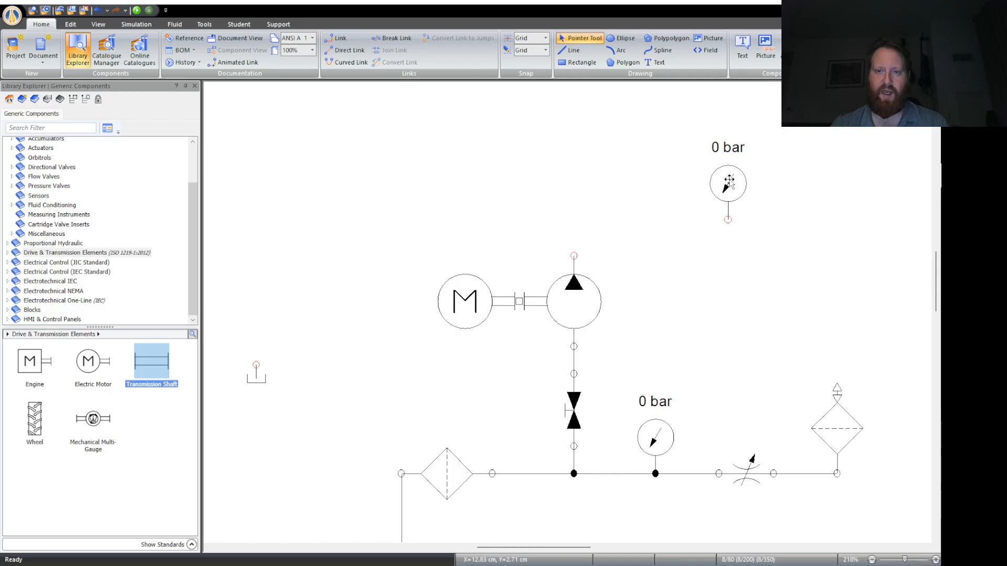
left_click_drag(725, 174, 688, 163)
left_click(698, 279)
mouse_move(573, 256)
left_mouse_down()
mouse_move(586, 210)
mouse_move(693, 207)
left_mouse_up()
scroll(608, 296, "up", 2)
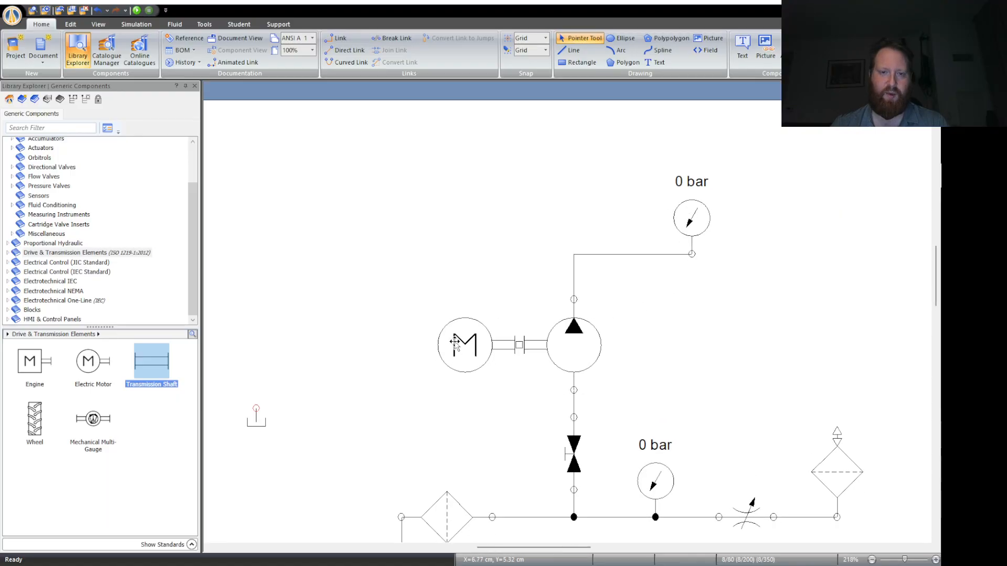
- Examine the Flow Valves components and subcategories in the hydraulic library for a suitable valve
scroll(59, 224, "up", 3)
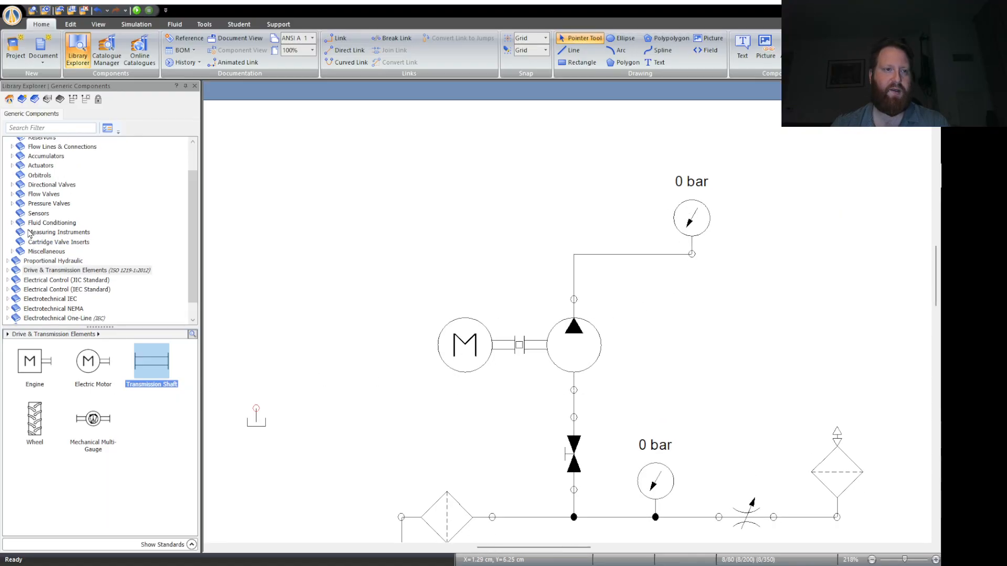
left_click(40, 143)
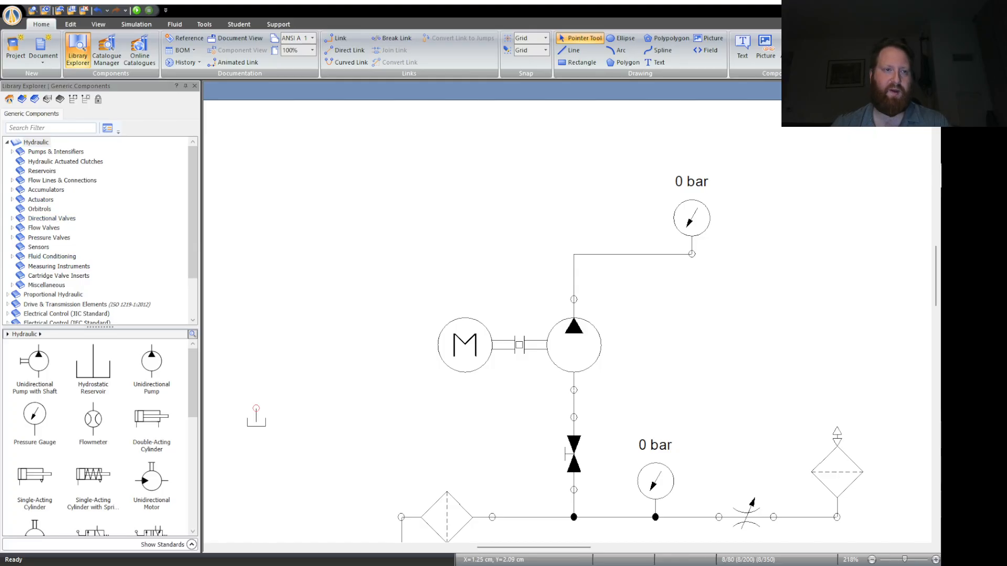
left_click(65, 213)
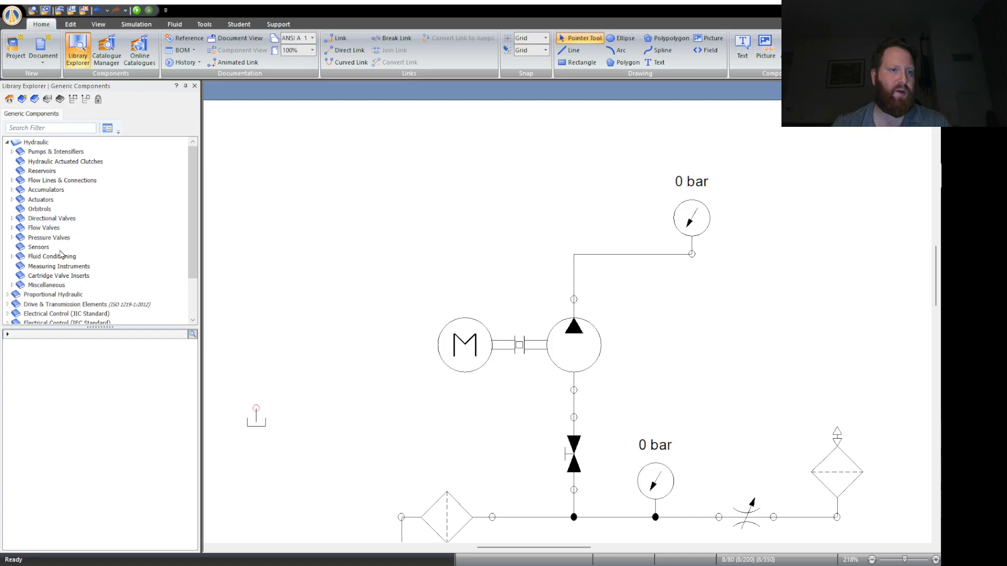
left_click(46, 227)
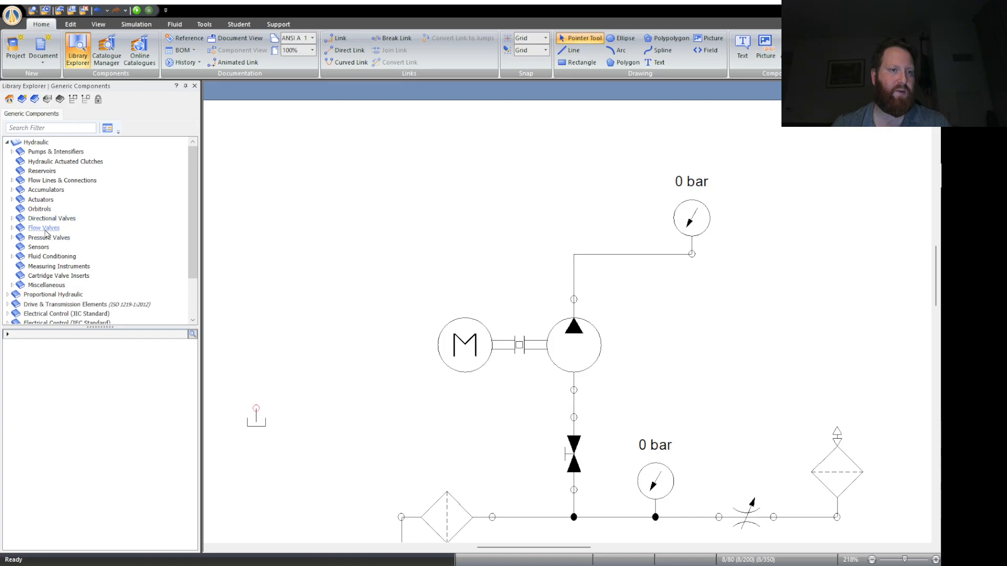
left_click(12, 229)
scroll(57, 233, "down", 1)
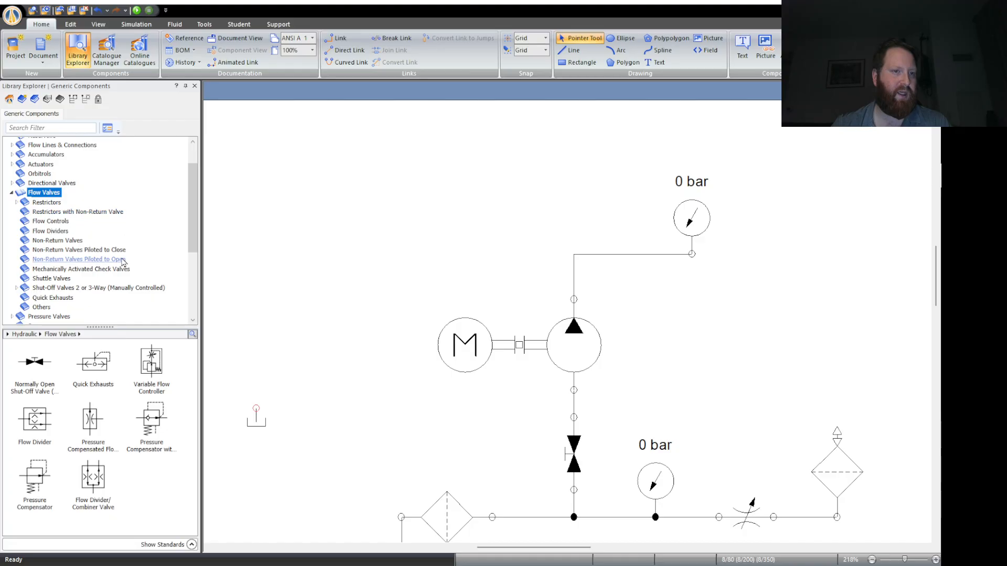
scroll(120, 265, "down", 1)
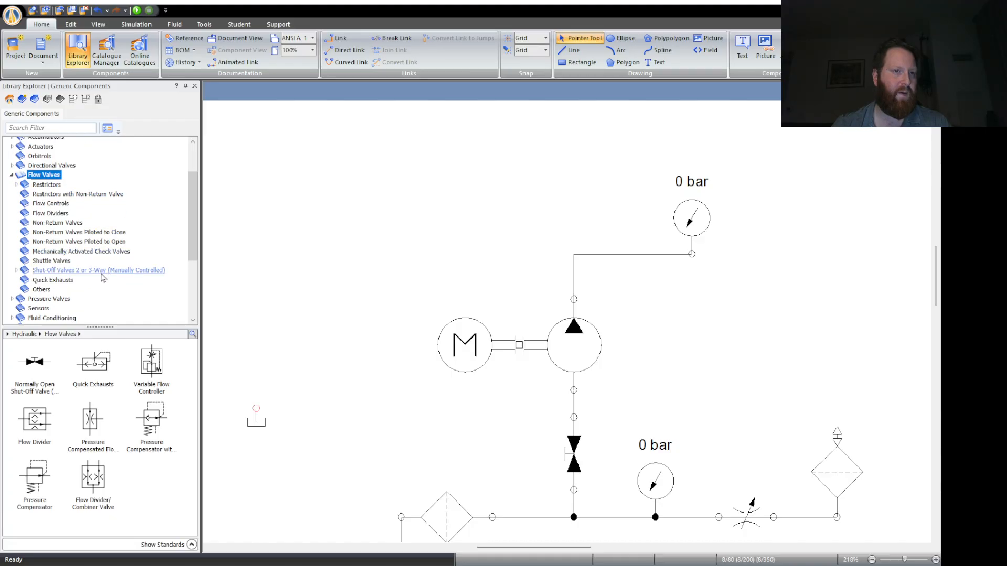
- Look through the main categories of the hydraulic library, including Flow Lines & Connections, Directional Valves and Flow Valves
scroll(100, 261, "up", 2)
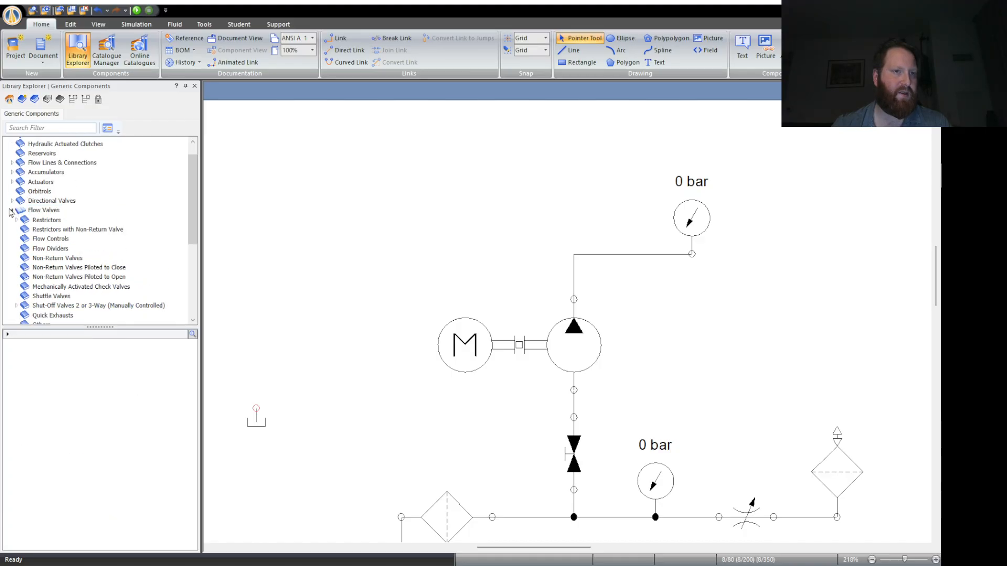
left_click(12, 201)
left_click(12, 201)
left_click(12, 210)
scroll(42, 242, "down", 1)
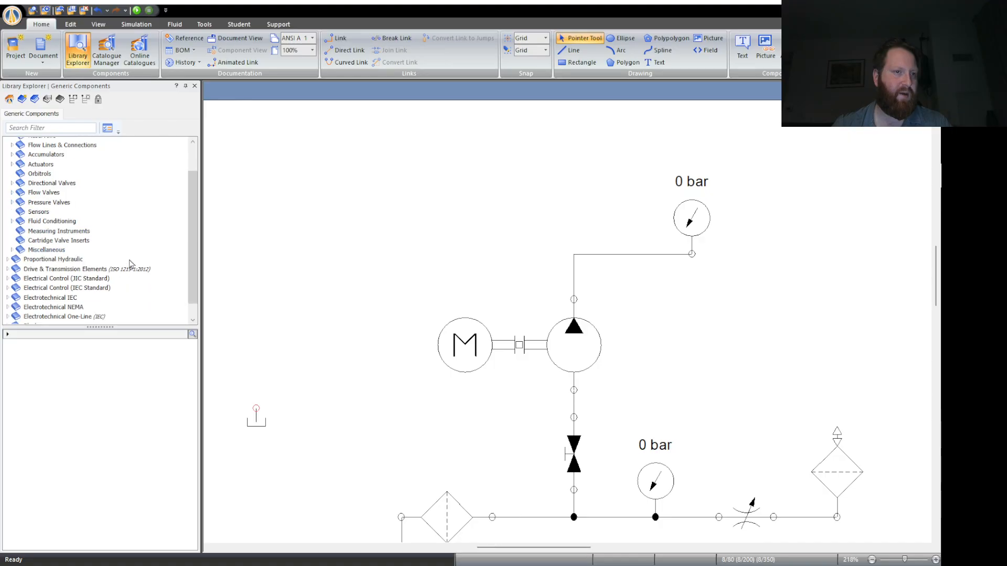
scroll(84, 241, "up", 2)
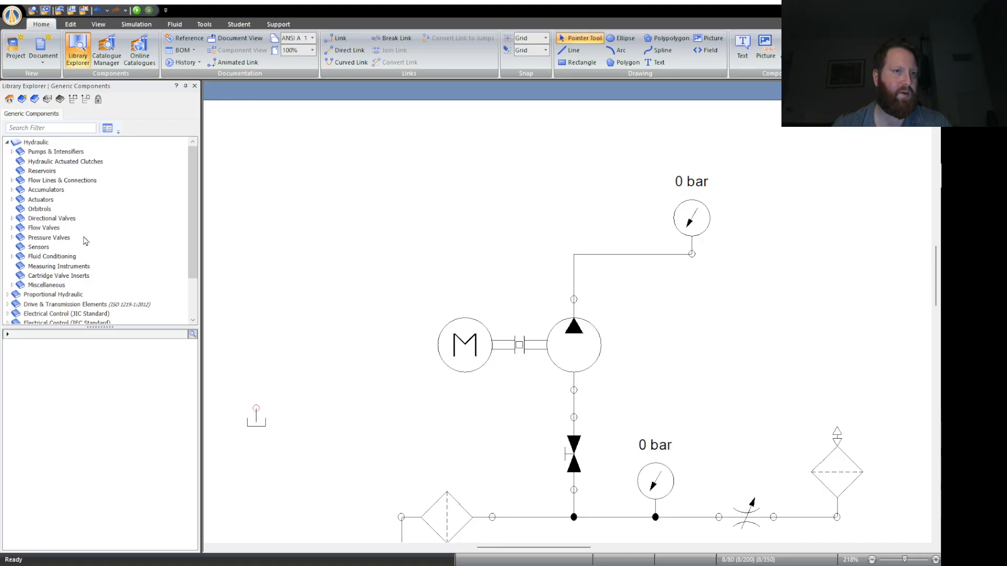
left_click(70, 181)
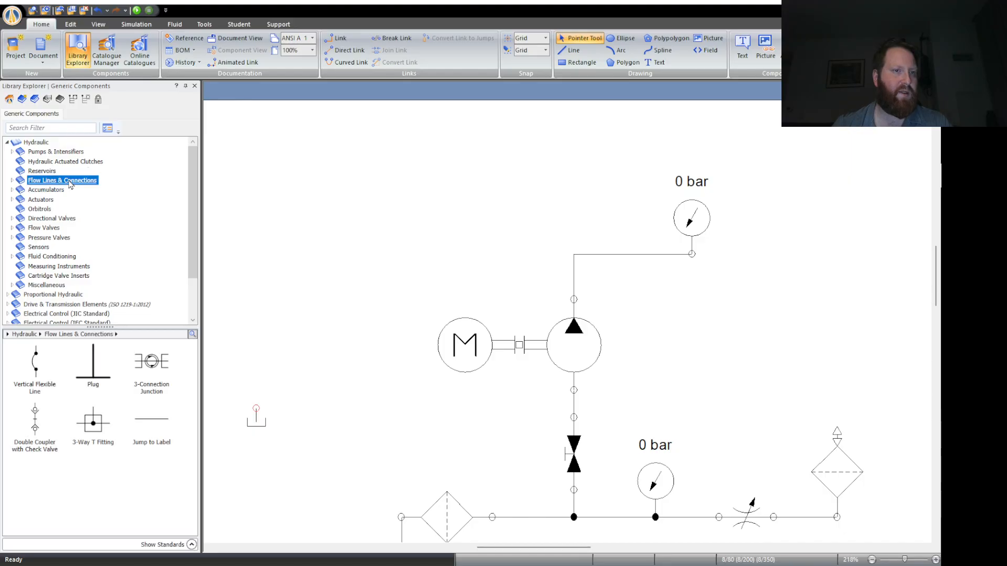
left_click(50, 219)
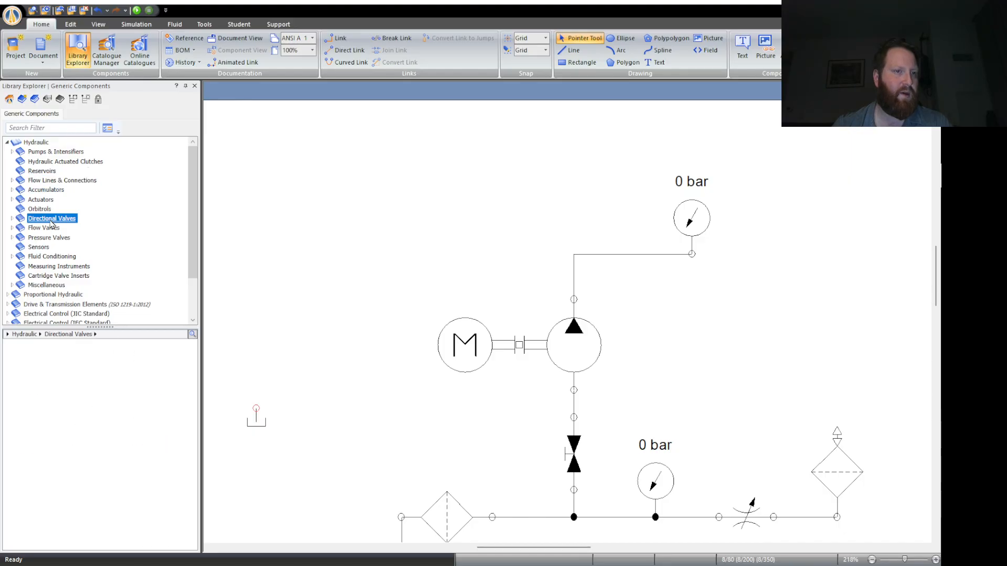
left_click(47, 228)
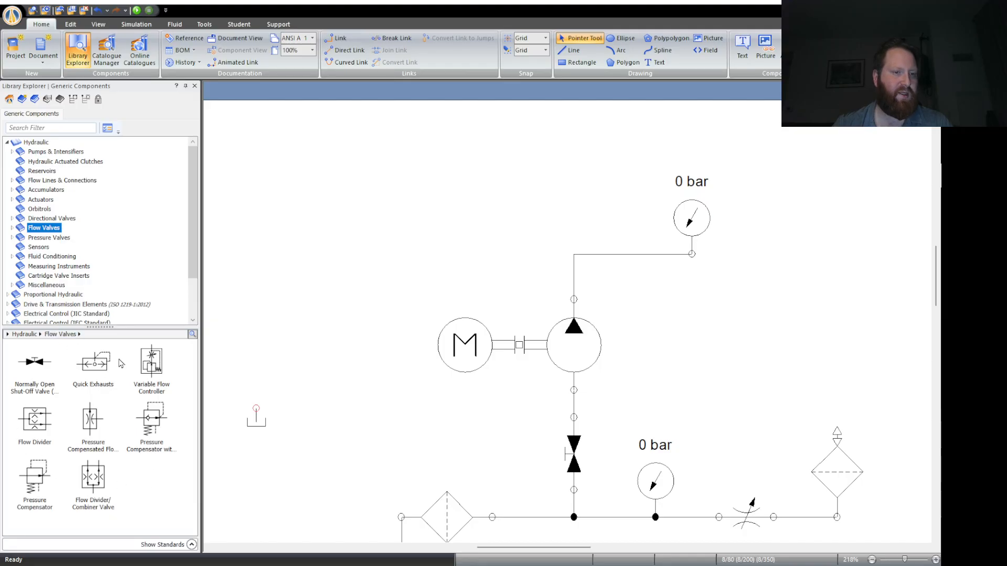
- Examine the Flow Valves subcategories from Restrictors through Shut-Off Valves 2 or 3-Way for a suitable valve
left_click(12, 228)
scroll(111, 255, "down", 1)
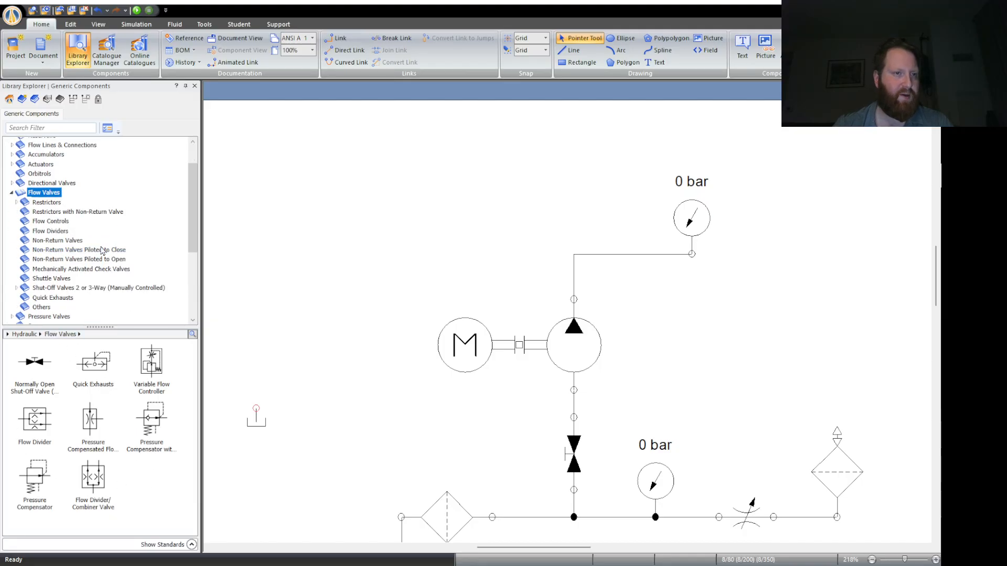
left_click(20, 205)
left_click(32, 203)
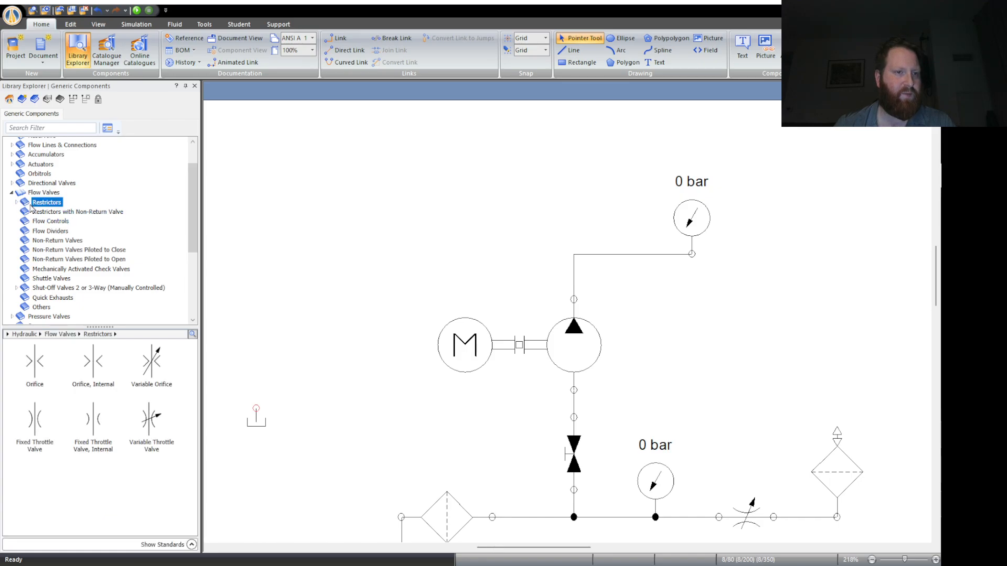
left_click(37, 212)
left_click(44, 222)
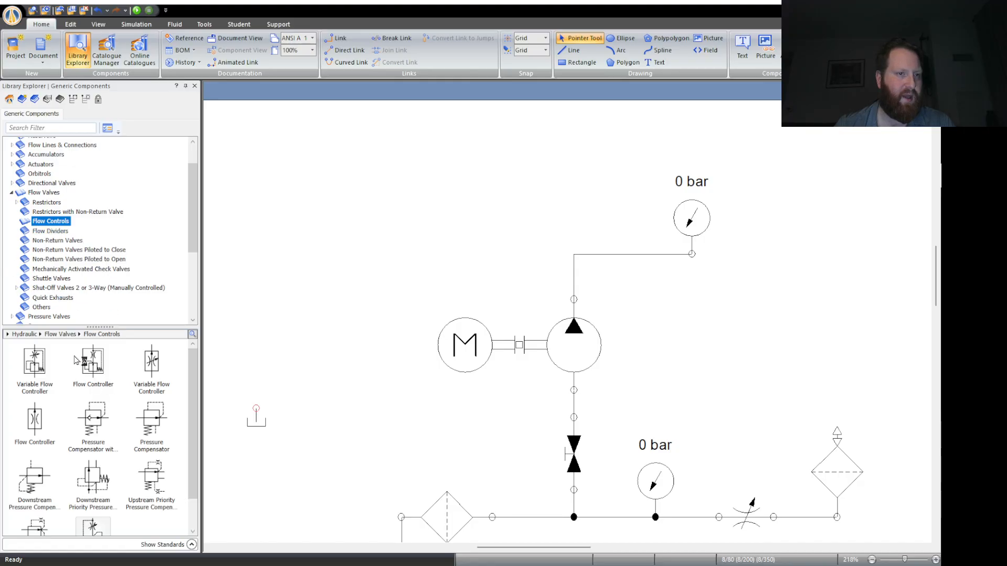
scroll(76, 360, "down", 2)
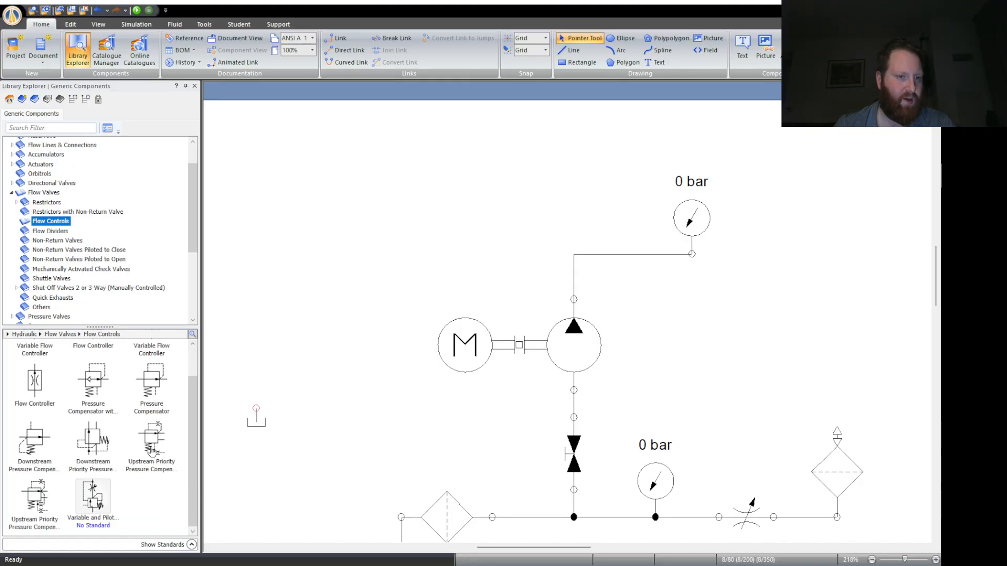
left_click(50, 230)
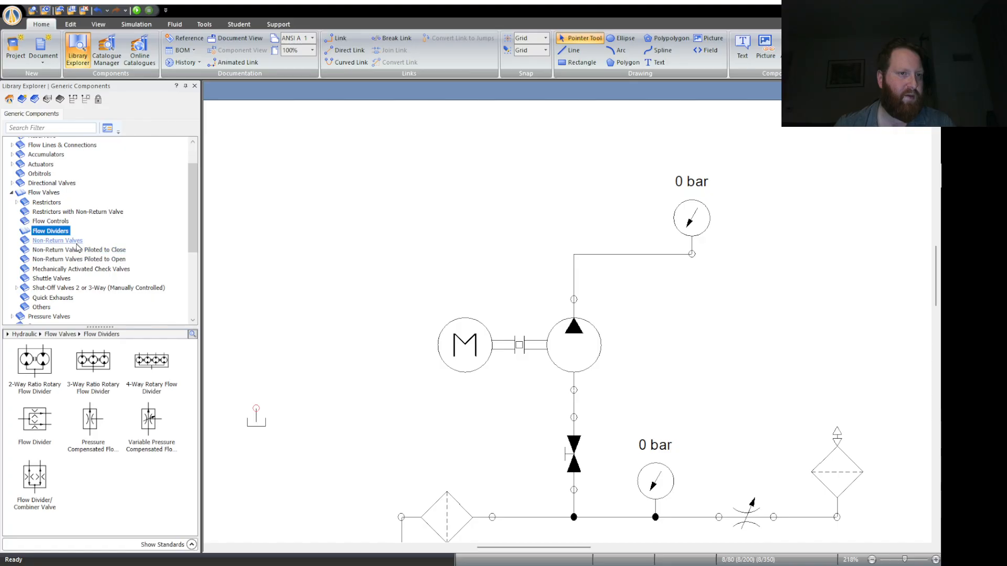
left_click(76, 243)
left_click(98, 251)
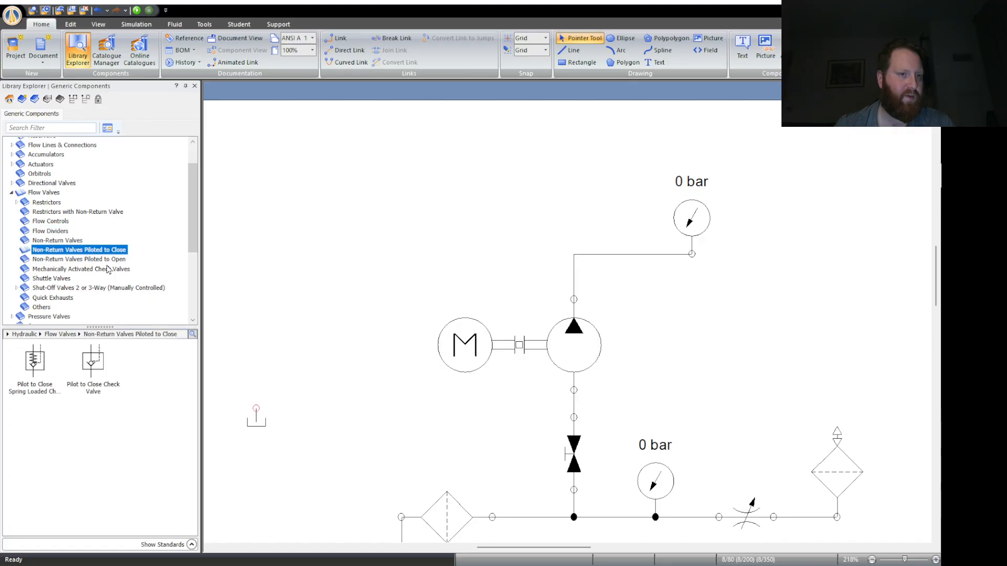
left_click(104, 259)
left_click(109, 269)
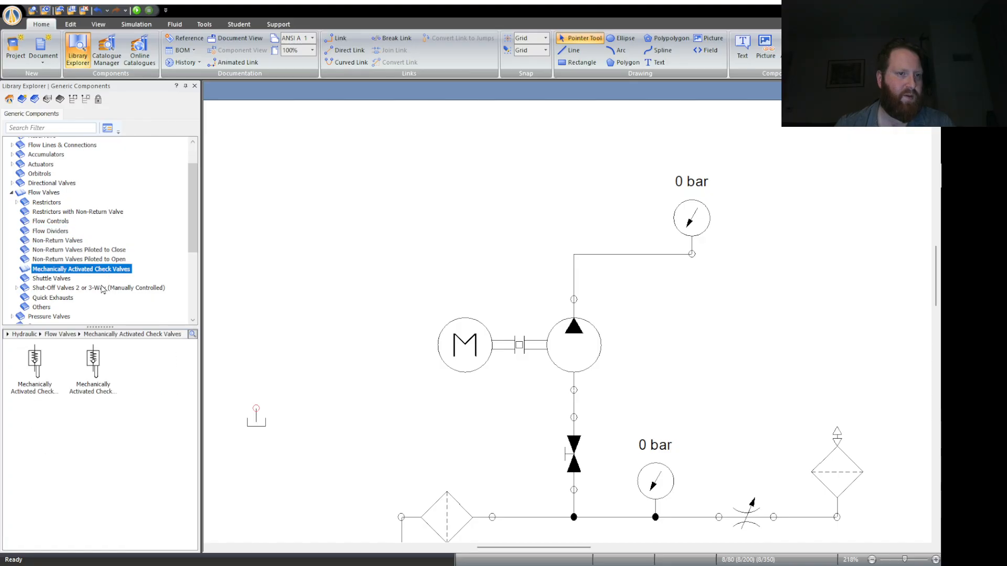
left_click(57, 278)
scroll(100, 292, "down", 1)
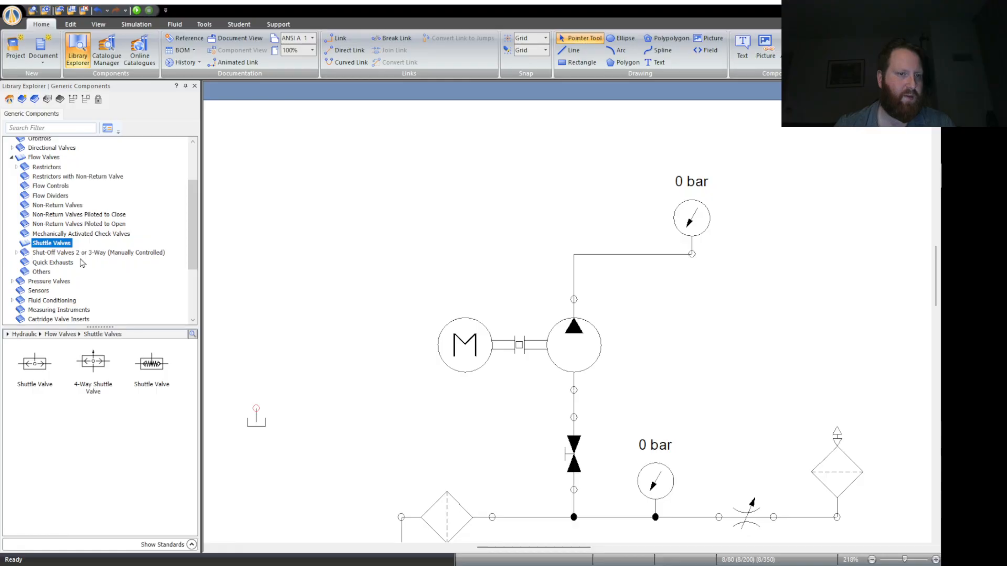
left_click(126, 253)
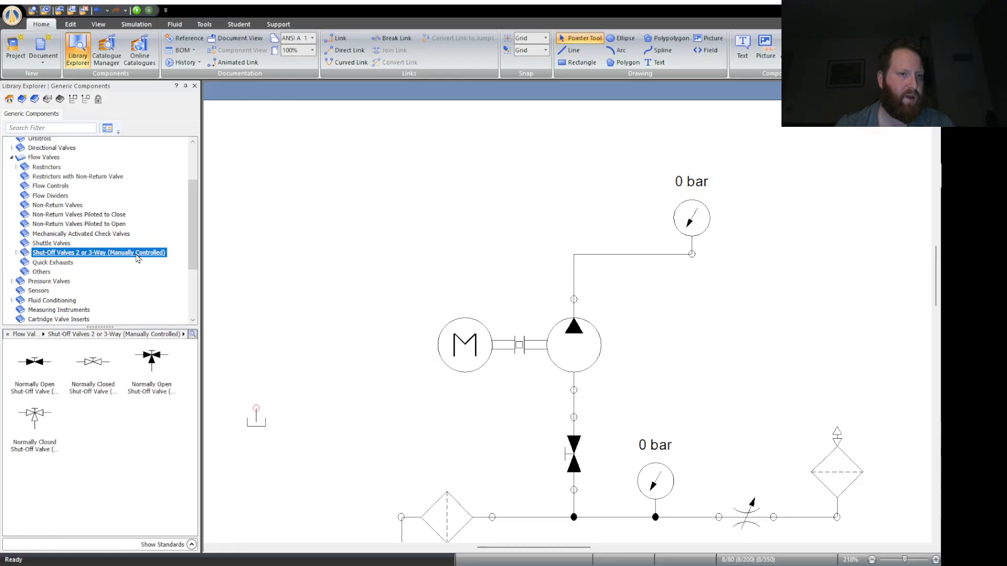
- Place an ISO 1219-1:1991 Variable Relief Valve from the pressure relief valves in the empty area above and left of the motor
left_click(12, 281)
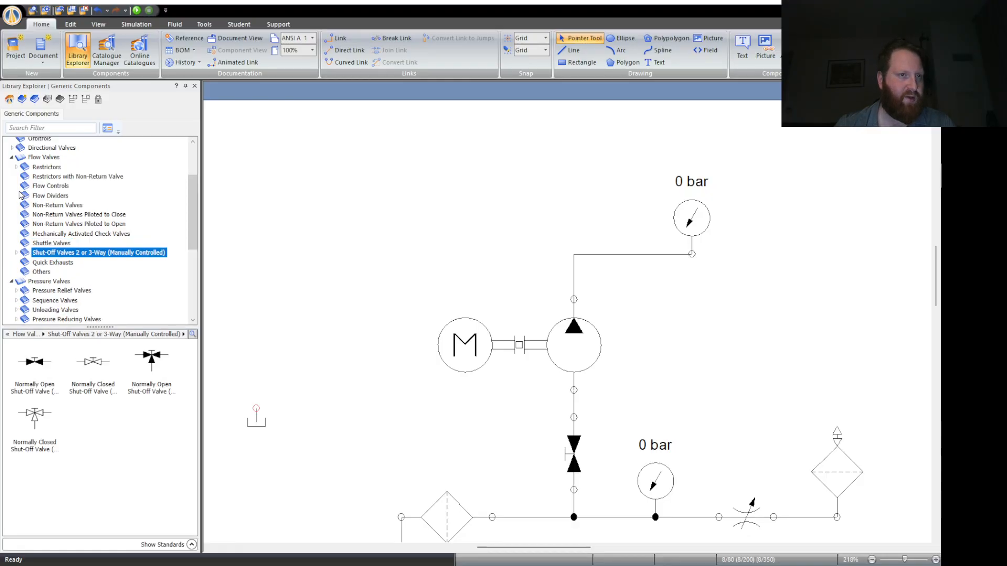
left_click(12, 158)
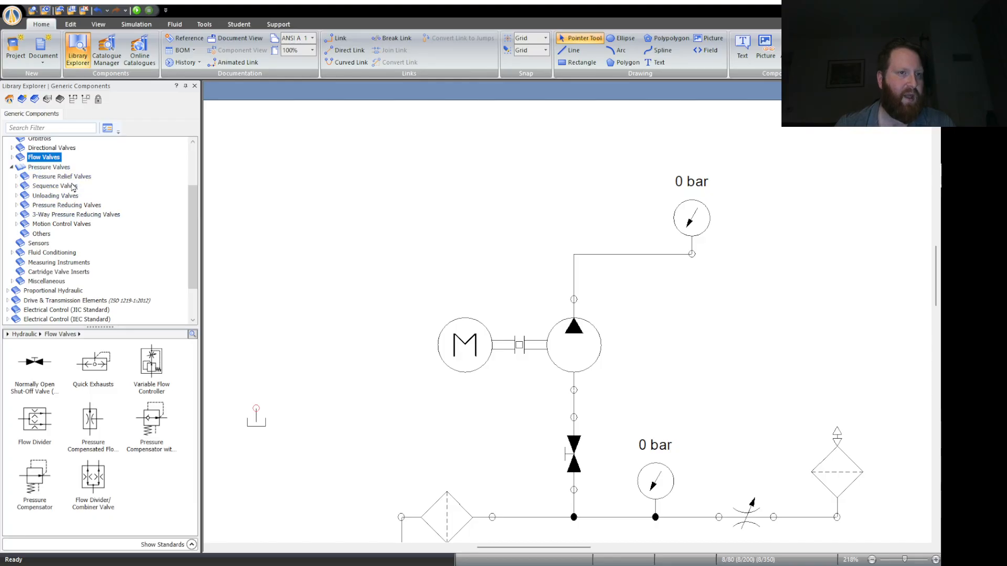
left_click(61, 177)
left_click(16, 177)
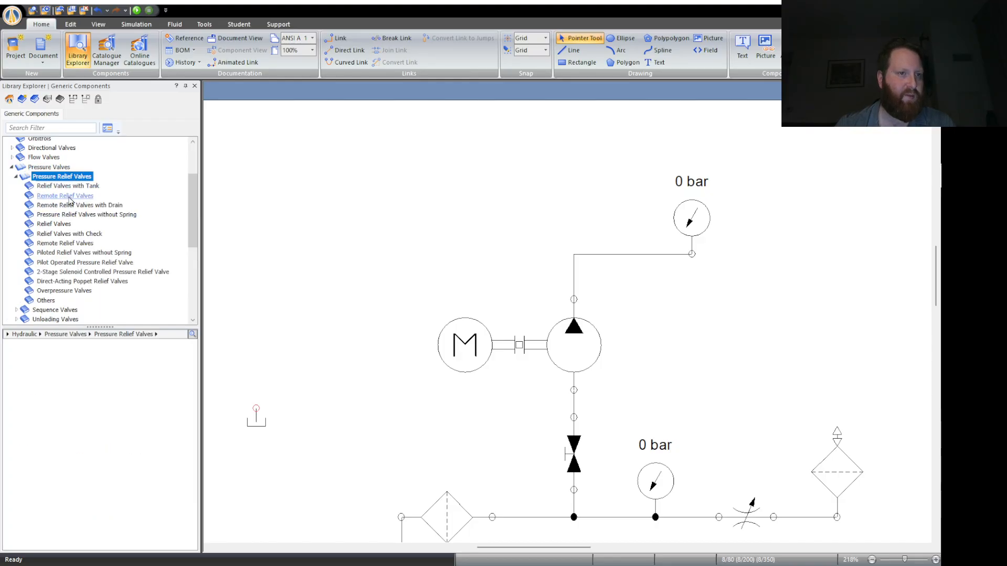
left_click(90, 215)
key("Up")
key("Up")
key("Up")
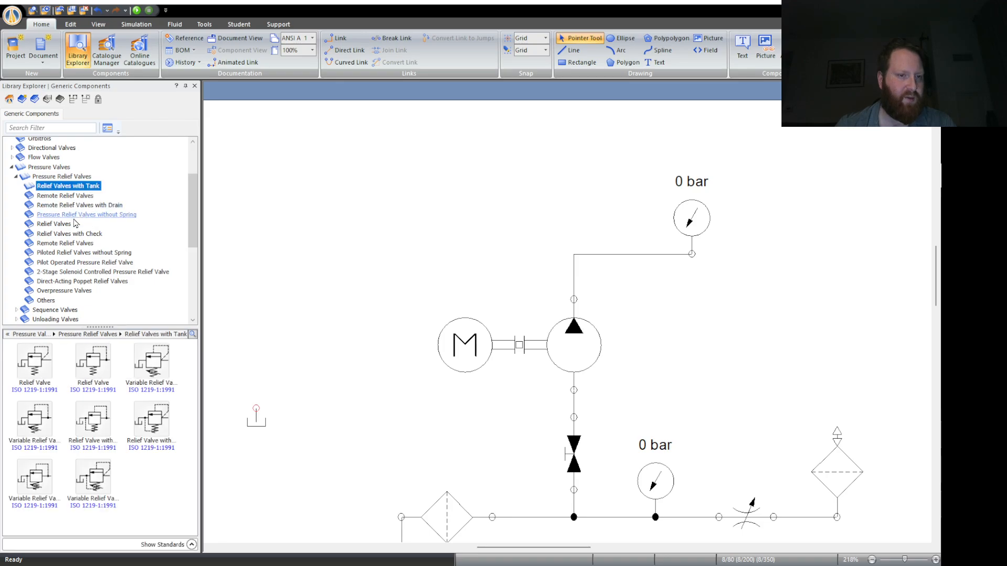
left_click(54, 224)
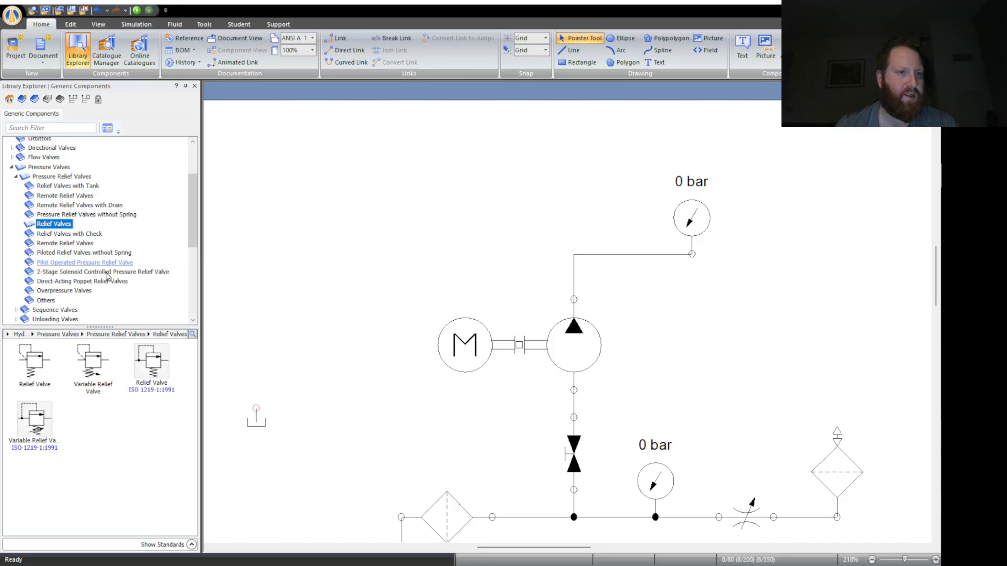
left_click(57, 426)
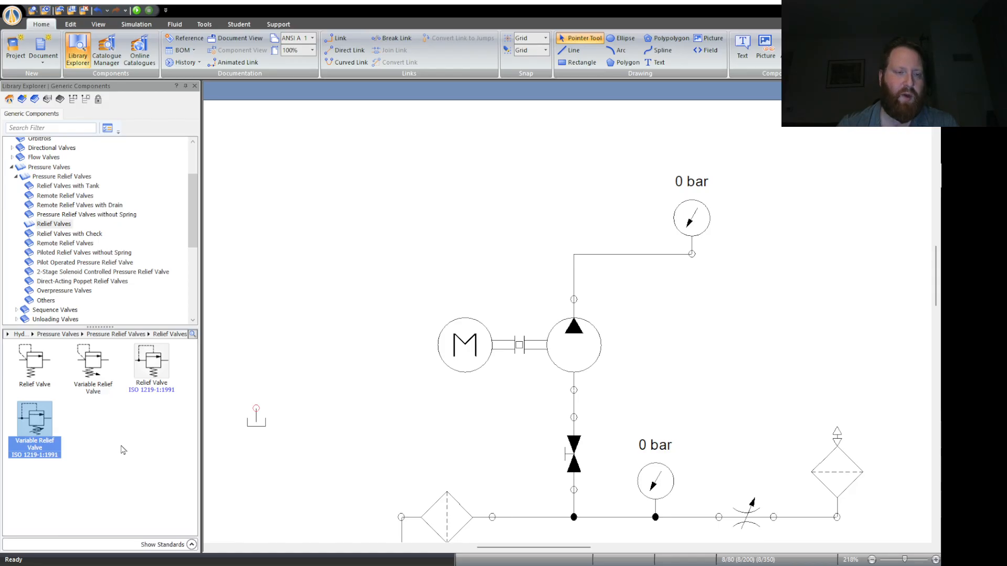
left_click_drag(37, 415, 360, 196)
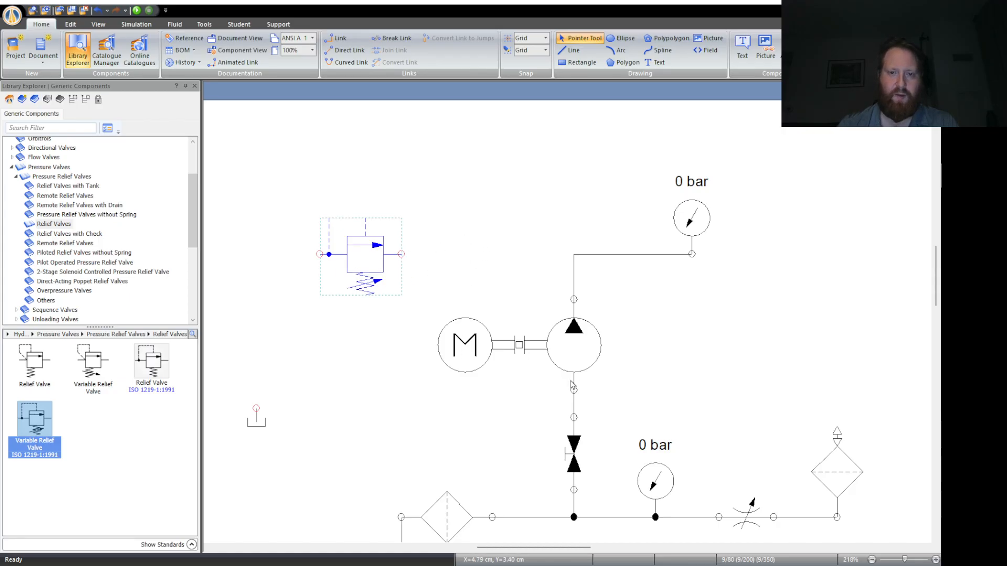
- Flip the variable relief valve horizontally so its inlet faces the pump's outlet line
key("ctrl+h")
left_click(423, 293)
left_click(372, 262)
left_click(465, 272)
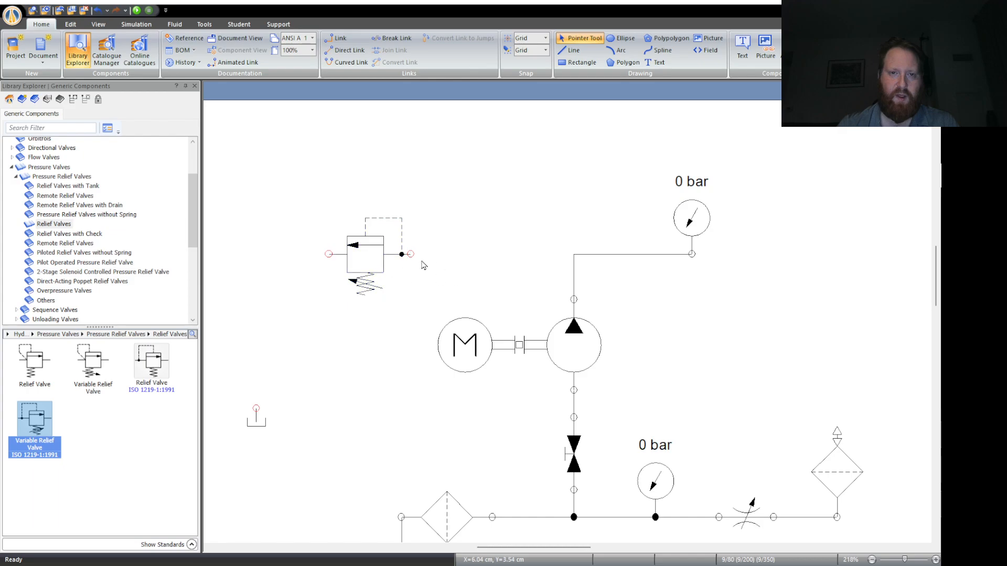
- Link the relief valve's inlet to the corner of the pump-to-gauge line and extend an open line straight up from that junction
left_click_drag(410, 253, 573, 254)
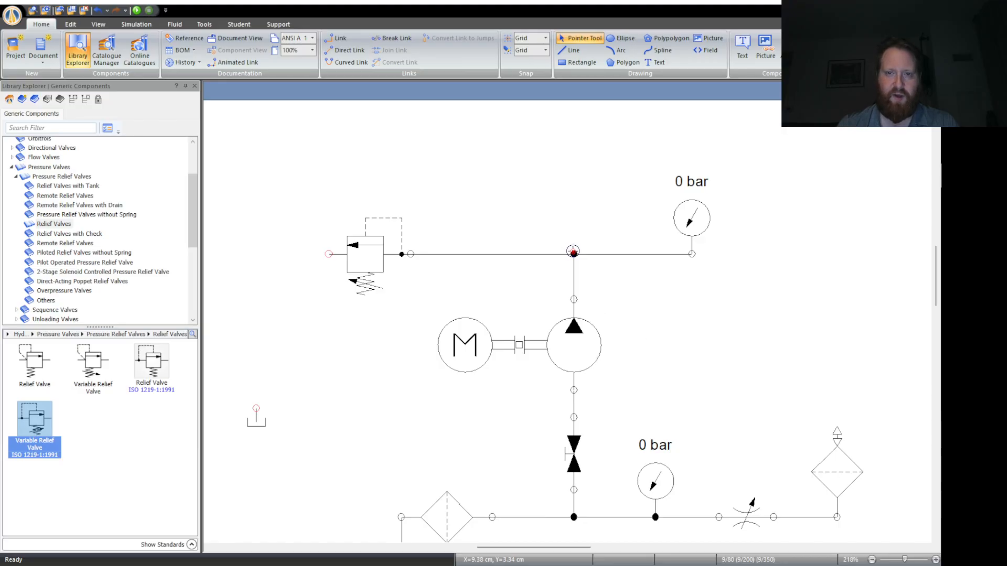
left_click_drag(574, 254, 573, 172)
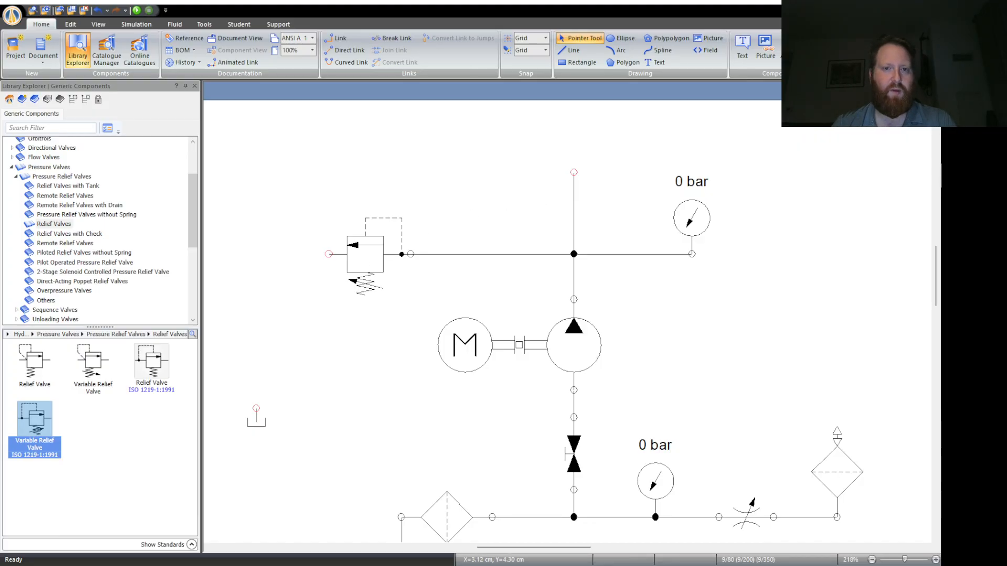
- Move the relief valve slightly farther from the pump line, keeping it level with the junction
left_click(392, 247)
left_click_drag(392, 247, 364, 247)
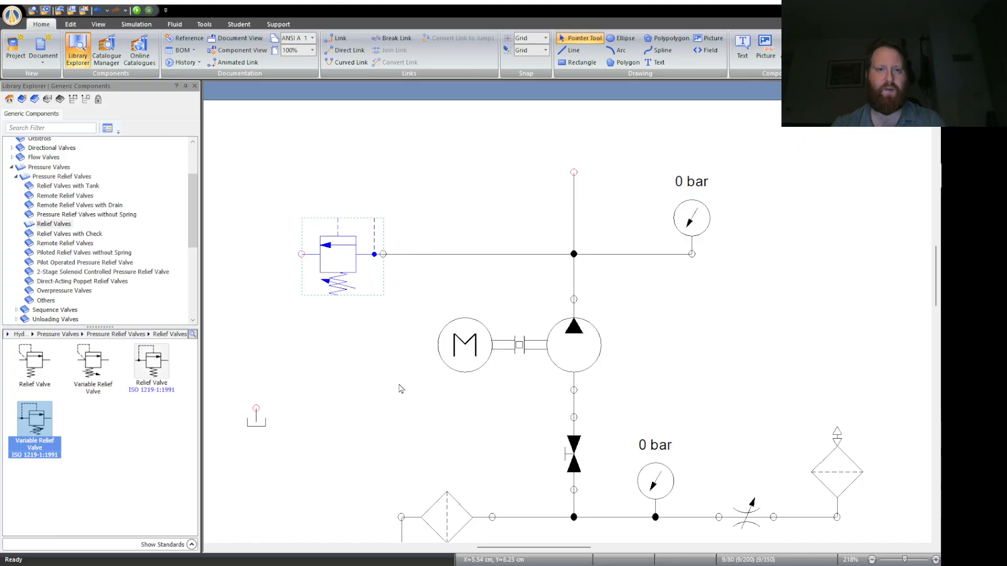
left_click(400, 387)
left_click(354, 264)
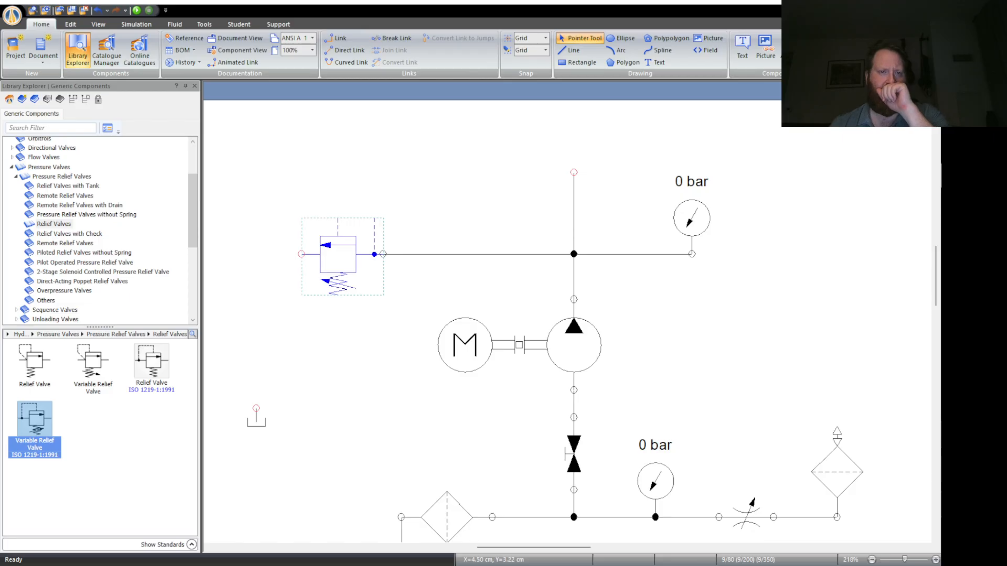
left_click(301, 381)
left_click(352, 263)
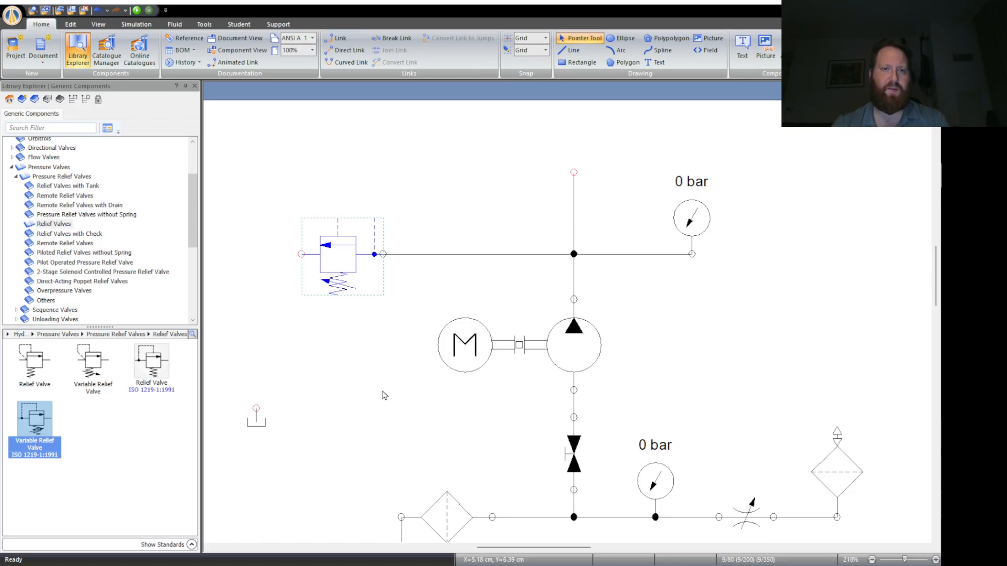
left_click(384, 395)
left_click(353, 285)
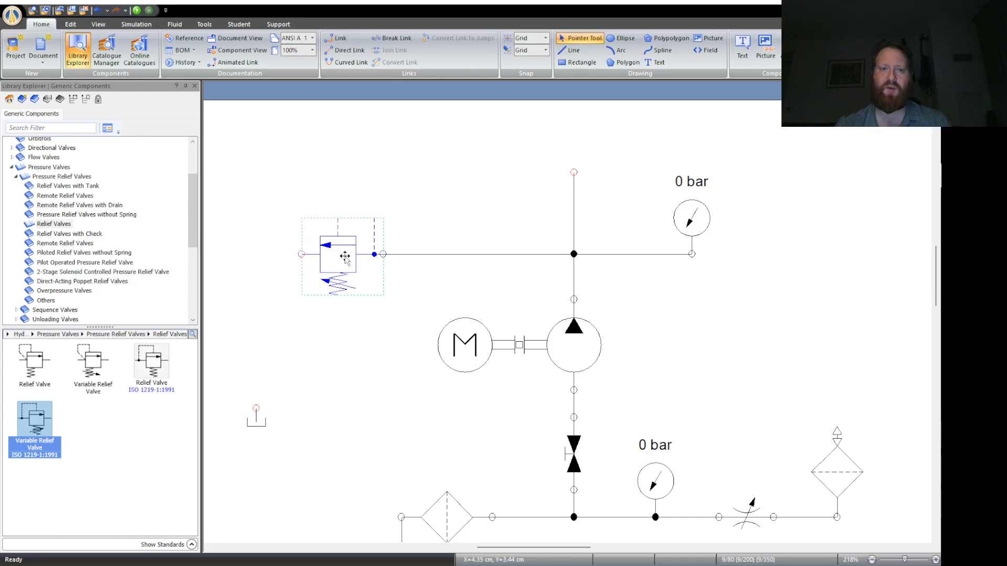
left_click(832, 283)
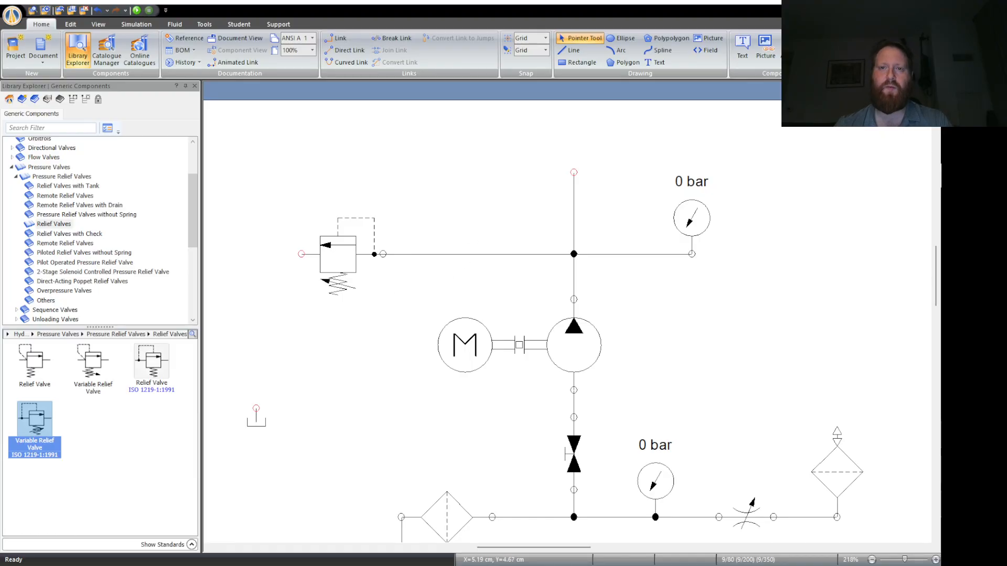
- Move the unconnected reservoir up beside the relief valve and link the valve's outlet to the reservoir's port
left_click_drag(263, 426, 254, 310)
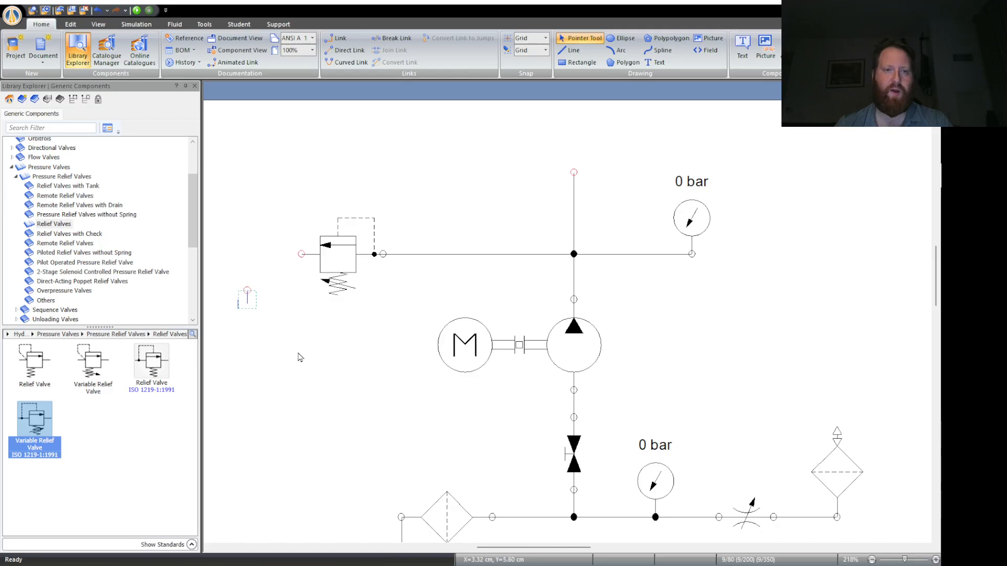
left_click(300, 358)
mouse_move(301, 253)
left_mouse_down()
mouse_move(249, 255)
mouse_move(247, 290)
left_mouse_up()
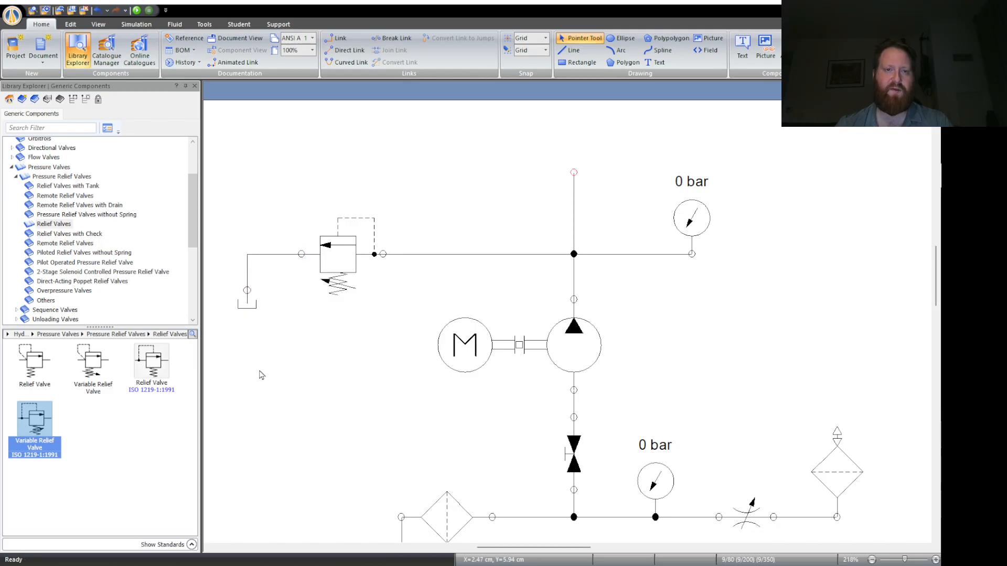
scroll(261, 372, "down", 4)
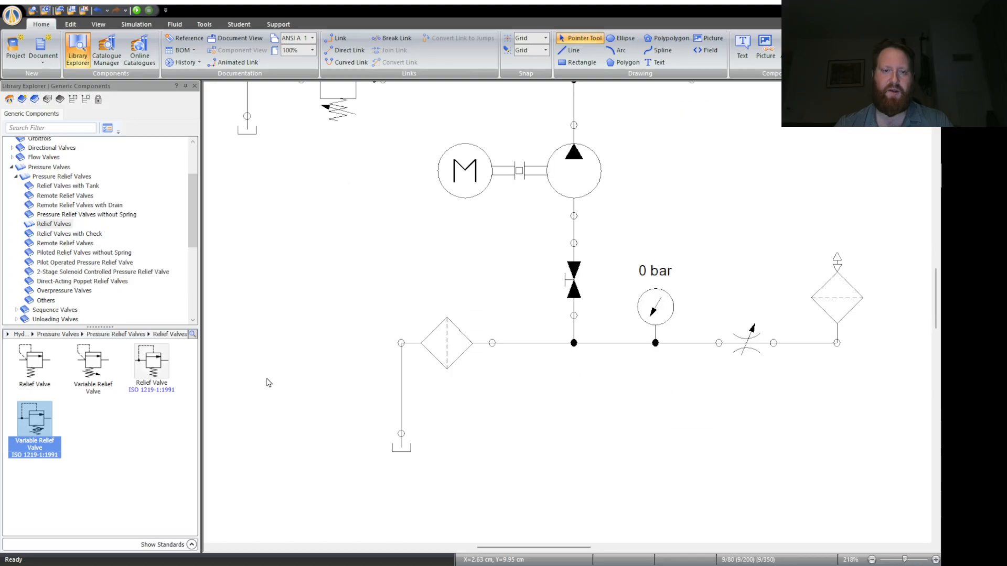
scroll(267, 383, "up", 1)
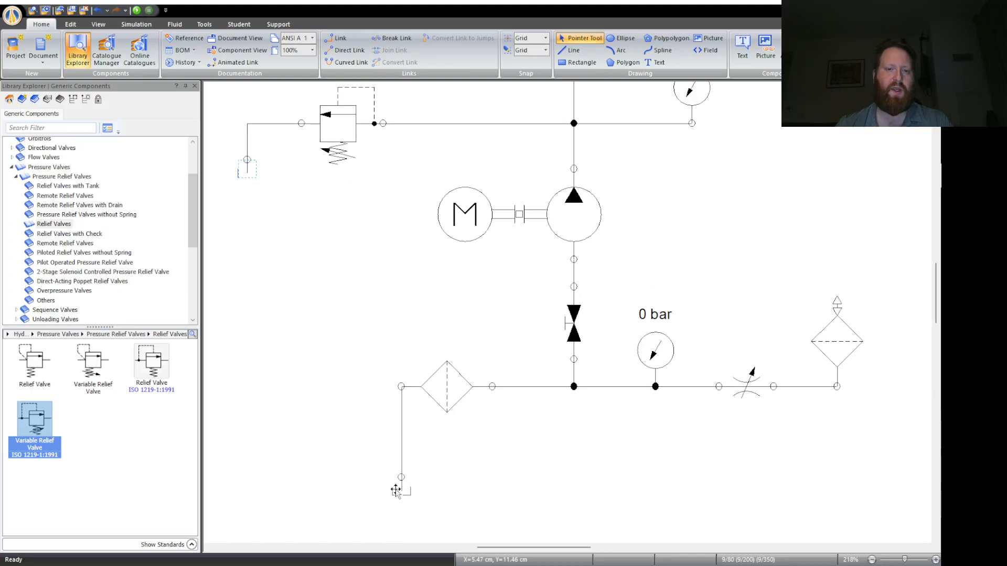
scroll(303, 298, "up", 2)
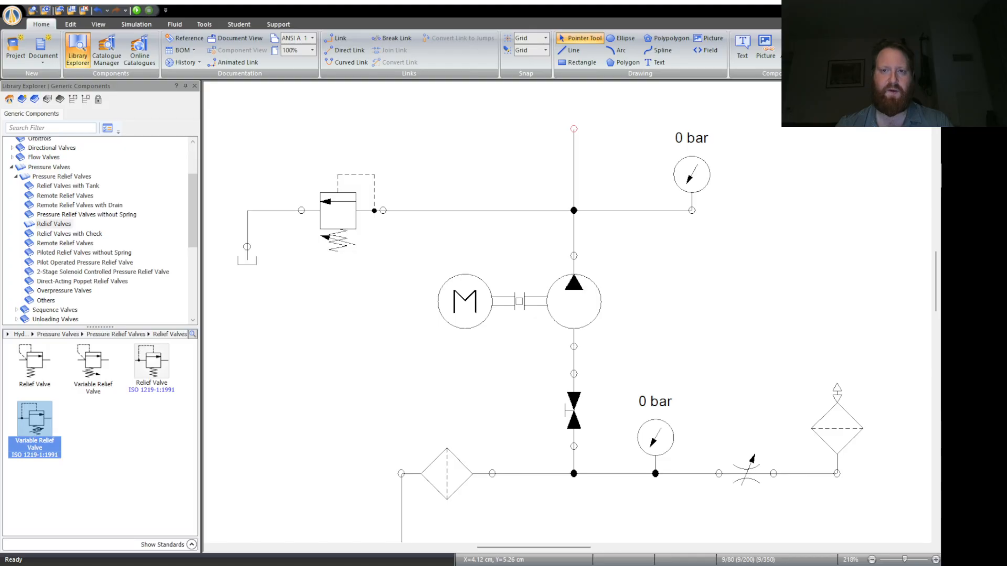
- Place a solenoid-operated, spring-return 2/2-Way NC Directional Valve with its flow arrow on the spring side below the relief valve
left_click(12, 167)
scroll(24, 226, "up", 2)
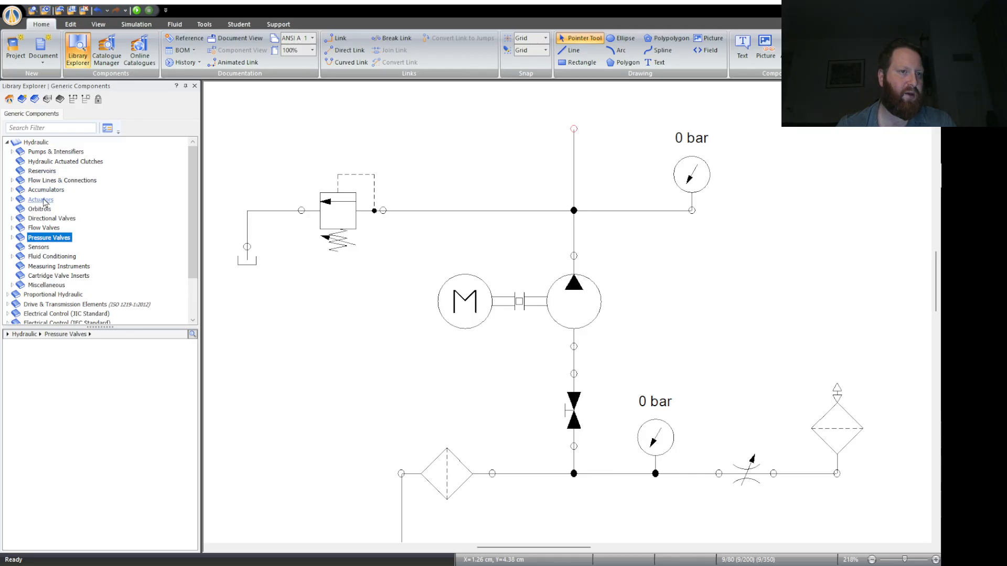
left_click(48, 231)
left_click(46, 221)
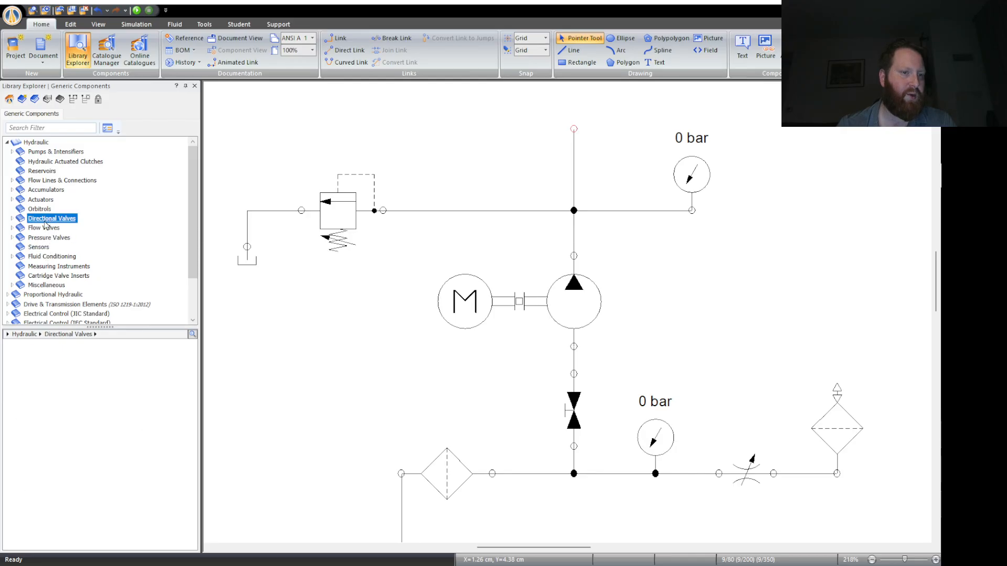
left_click(12, 219)
left_click(50, 230)
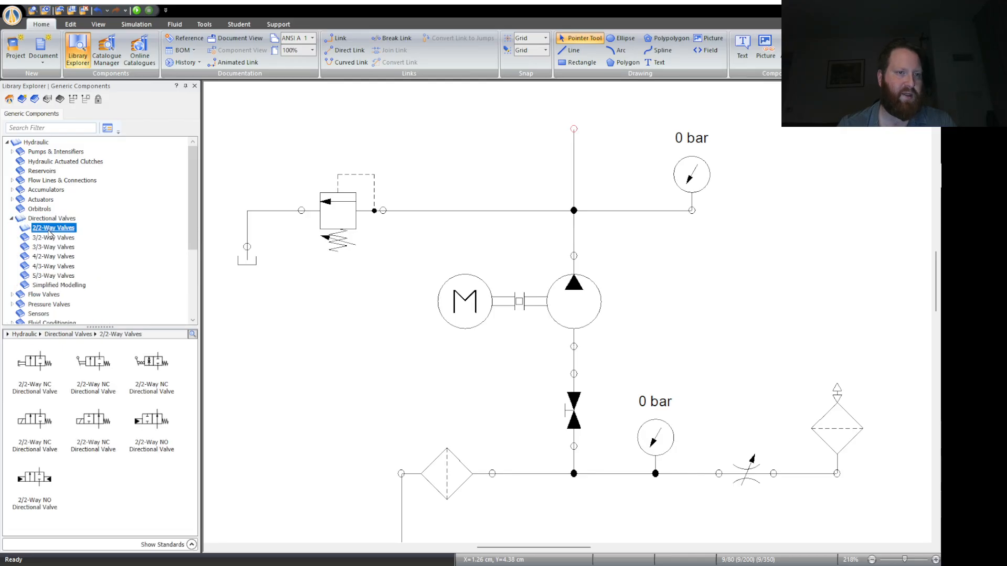
left_click(115, 510)
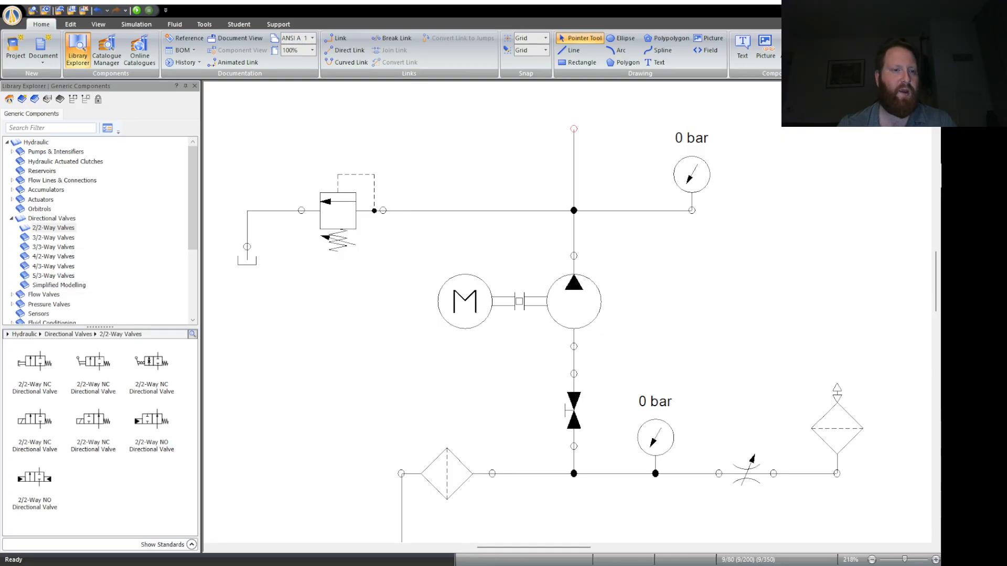
left_click(110, 437)
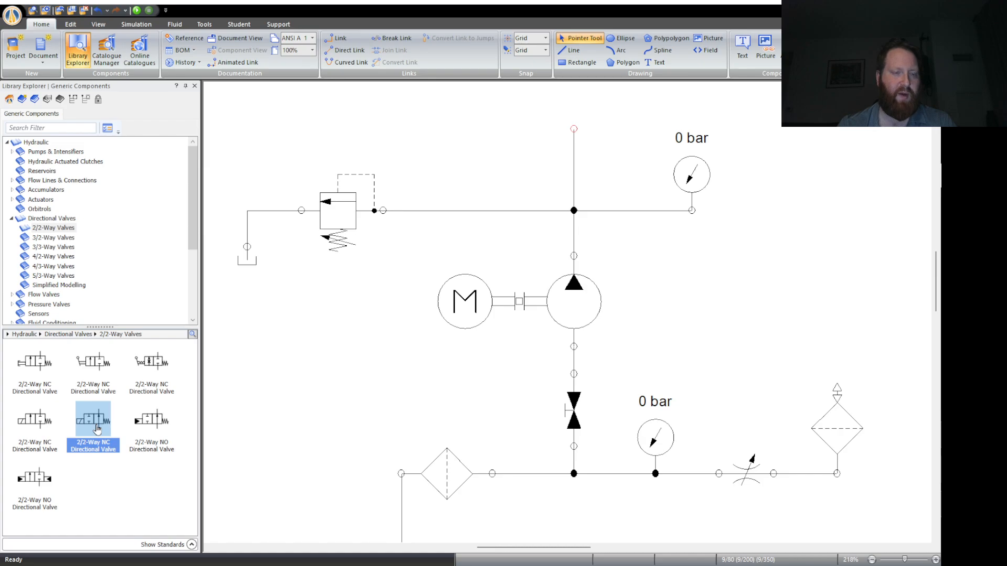
left_click_drag(99, 436, 364, 341)
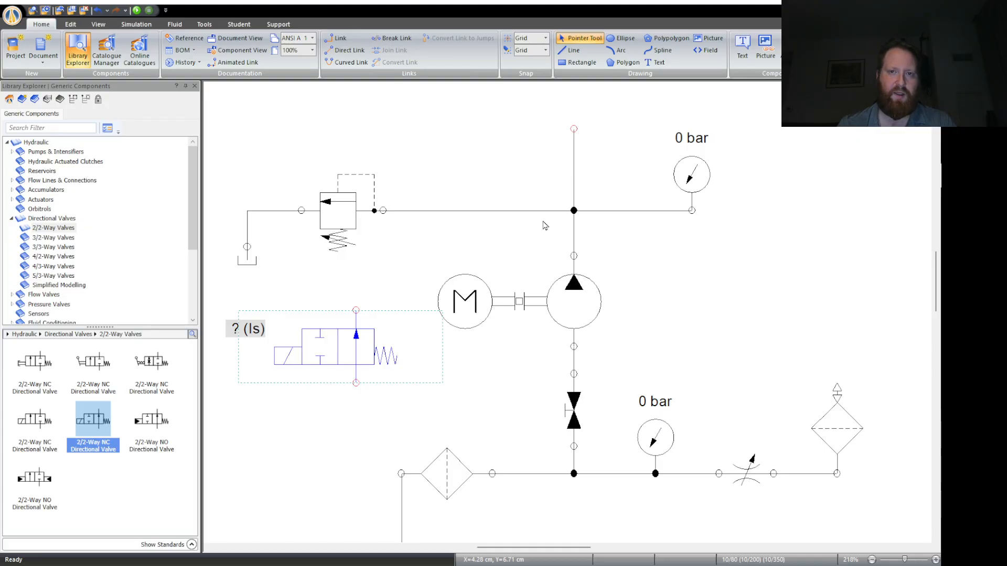
- Turn the 2/2-way valve upright, flip it horizontally so its arrow points away from the motor, and align it under the relief valve
key("ctrl+r")
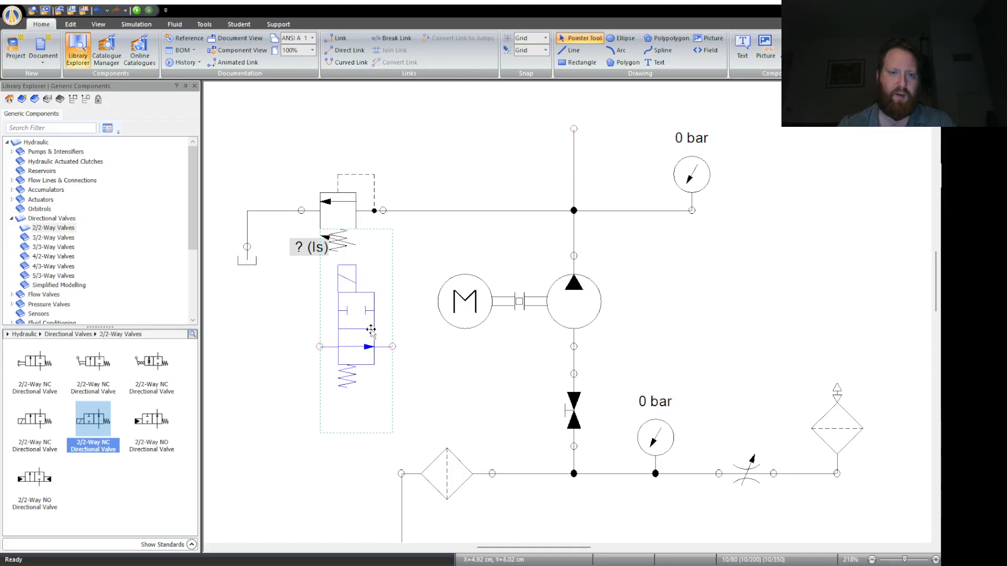
left_click_drag(370, 331, 361, 357)
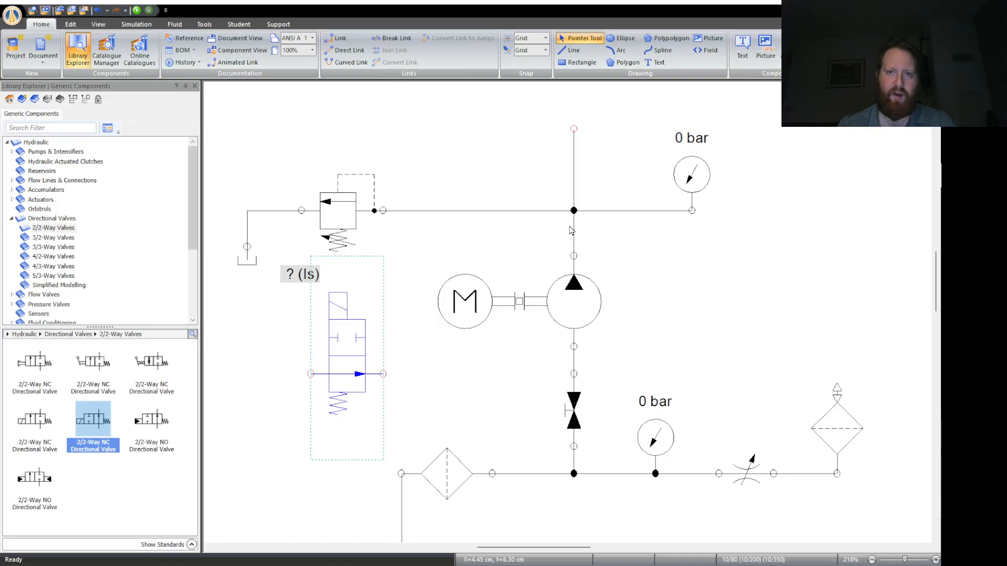
key("ctrl+h")
left_click(439, 434)
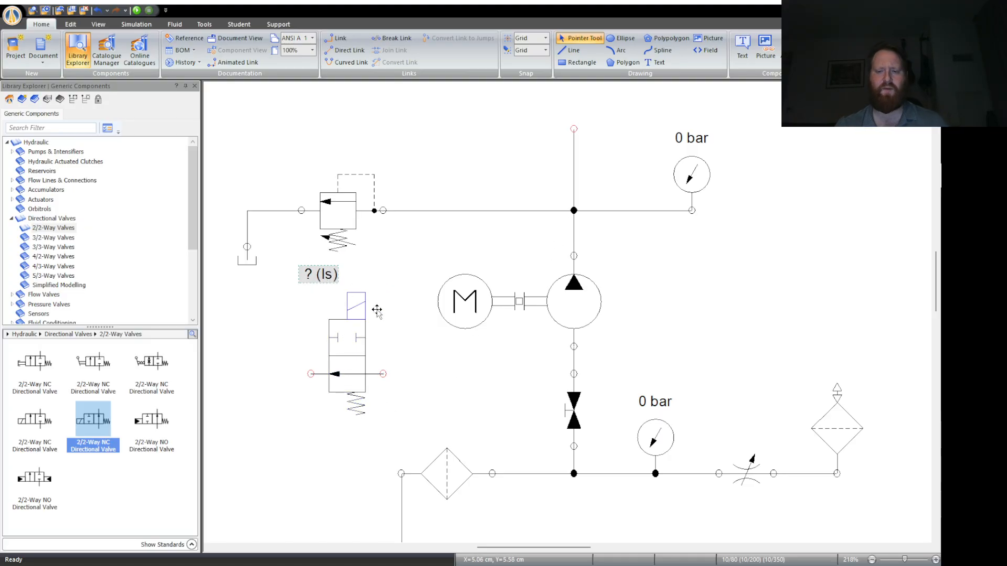
mouse_move(362, 367)
left_mouse_down()
mouse_move(336, 370)
mouse_move(351, 364)
left_mouse_up()
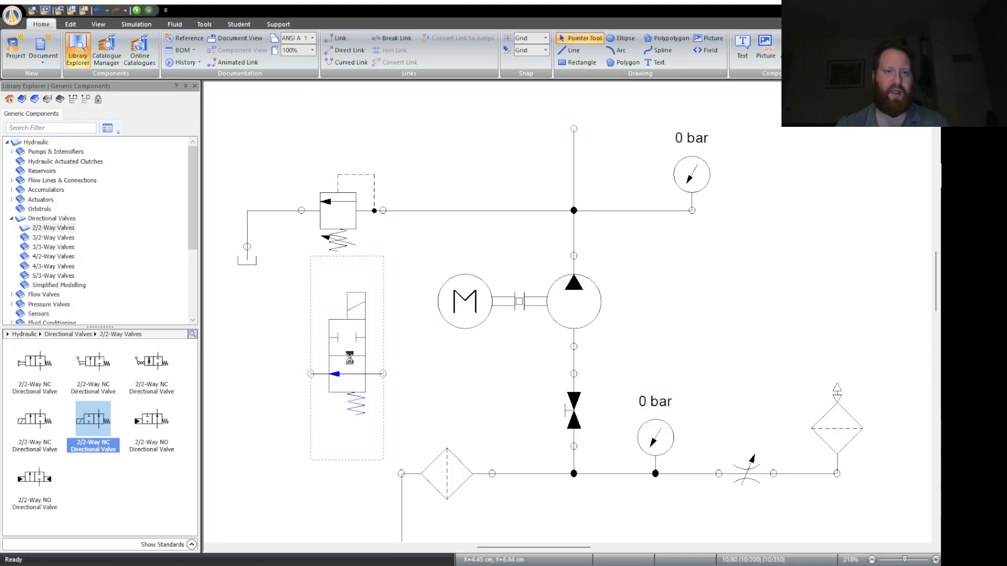
left_click(415, 373)
- Review the circuit from the suction reservoir, filter and pump up to the relief valve and the unconnected 2/2-way valve
scroll(416, 374, "down", 3)
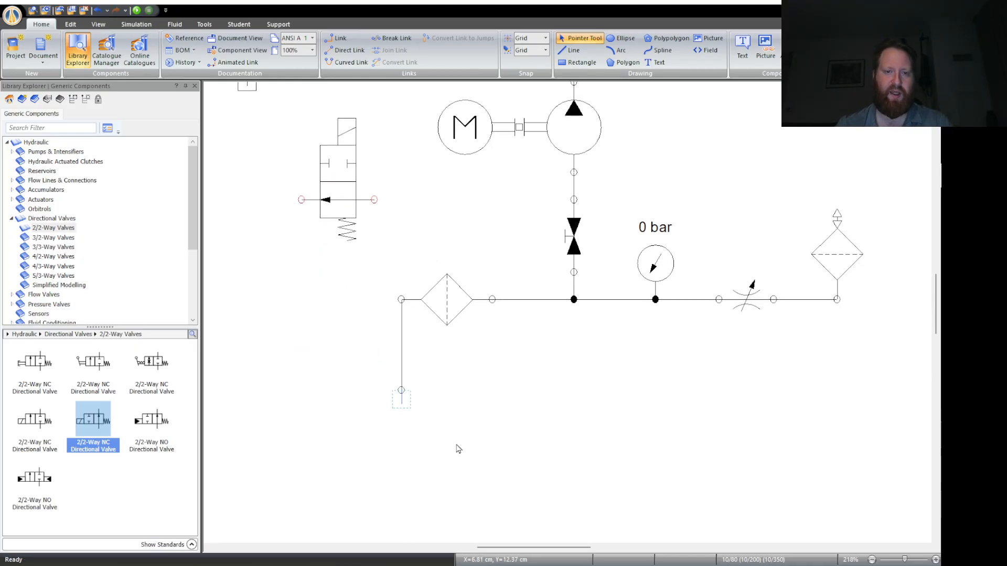
scroll(386, 411, "up", 1)
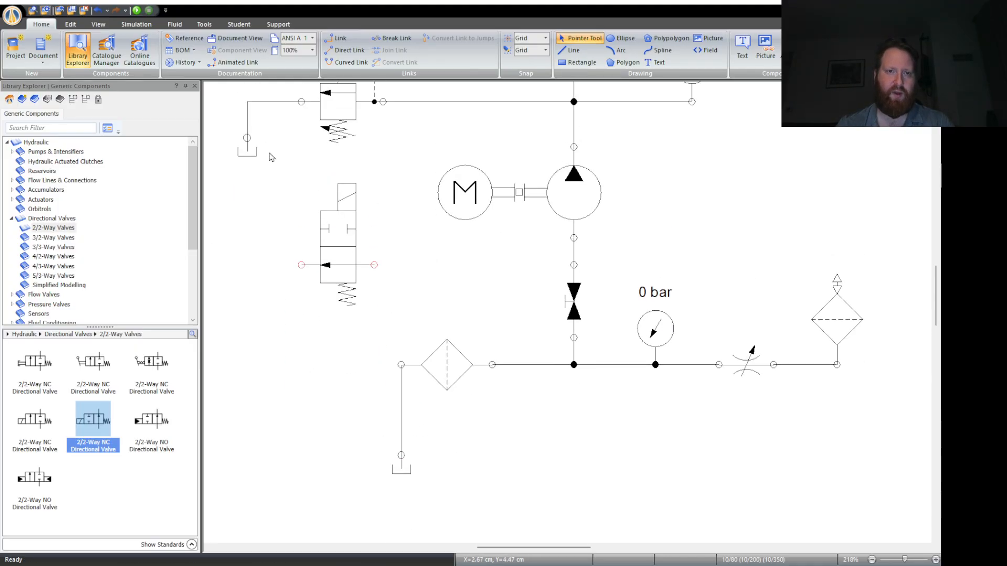
scroll(508, 445, "up", 1)
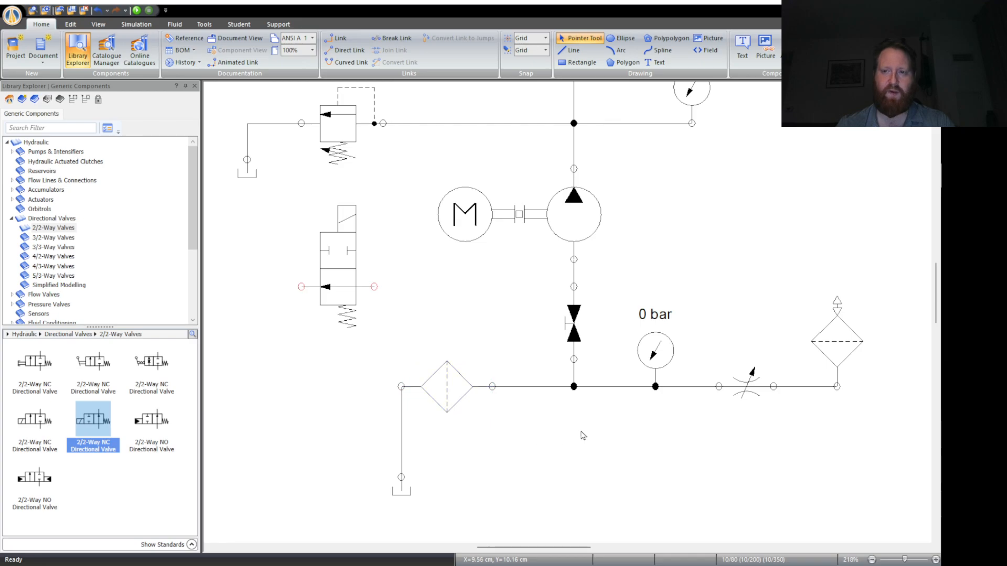
left_click(666, 349)
scroll(608, 458, "up", 1)
scroll(609, 466, "up", 3)
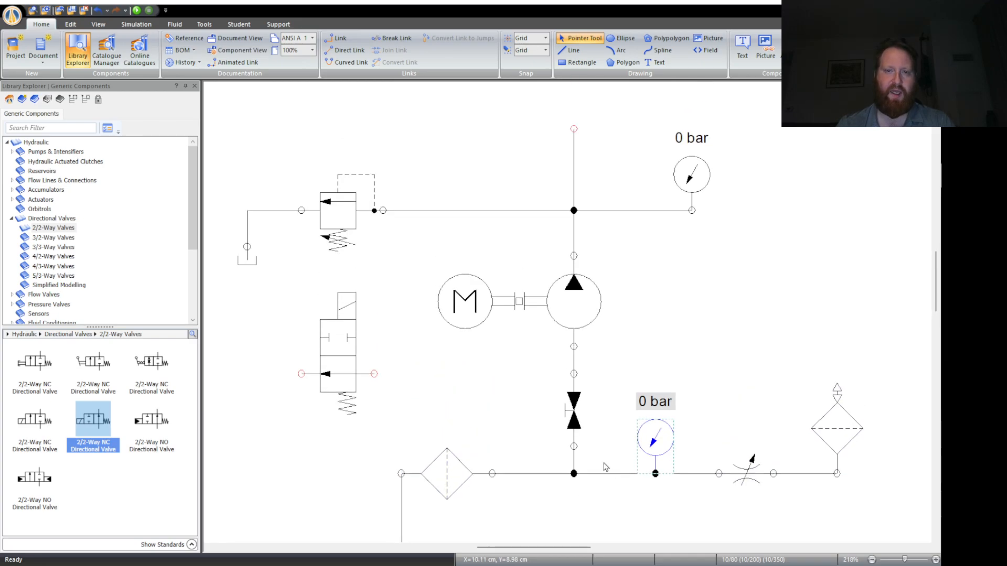
left_click(574, 311)
left_click(700, 315)
scroll(698, 316, "up", 2)
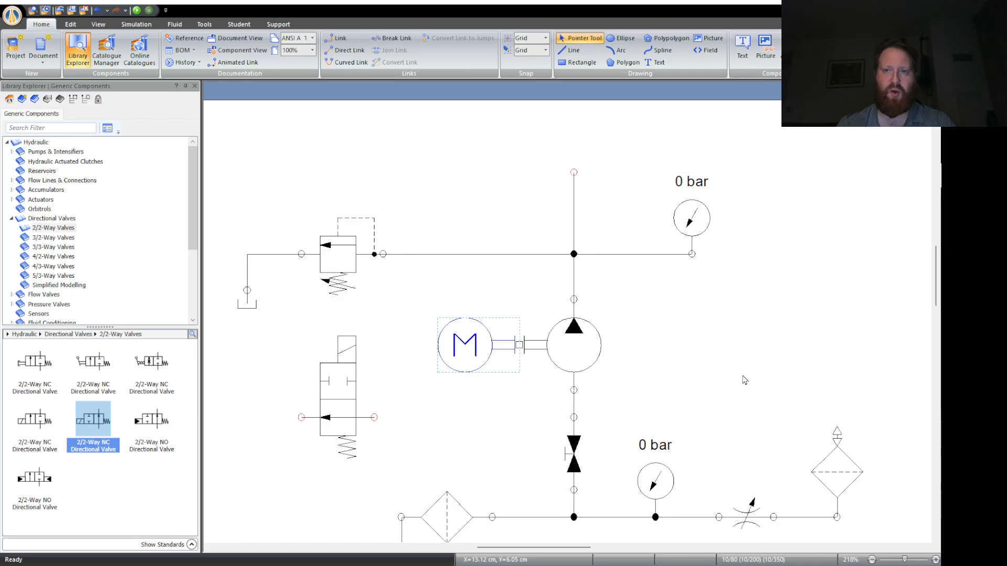
scroll(443, 401, "up", 4)
scroll(443, 401, "down", 4)
left_click(336, 245)
scroll(298, 401, "down", 2)
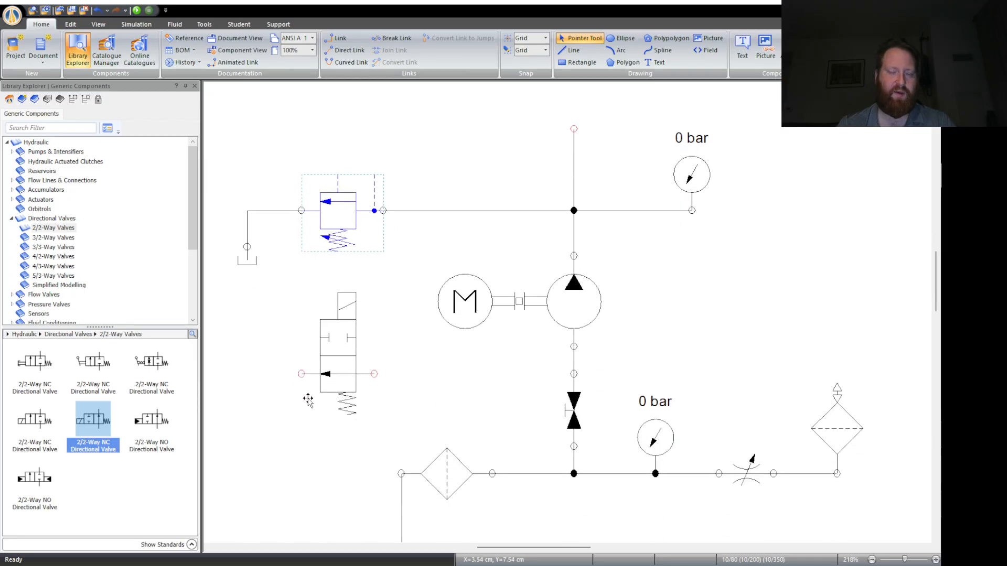
left_click(316, 468)
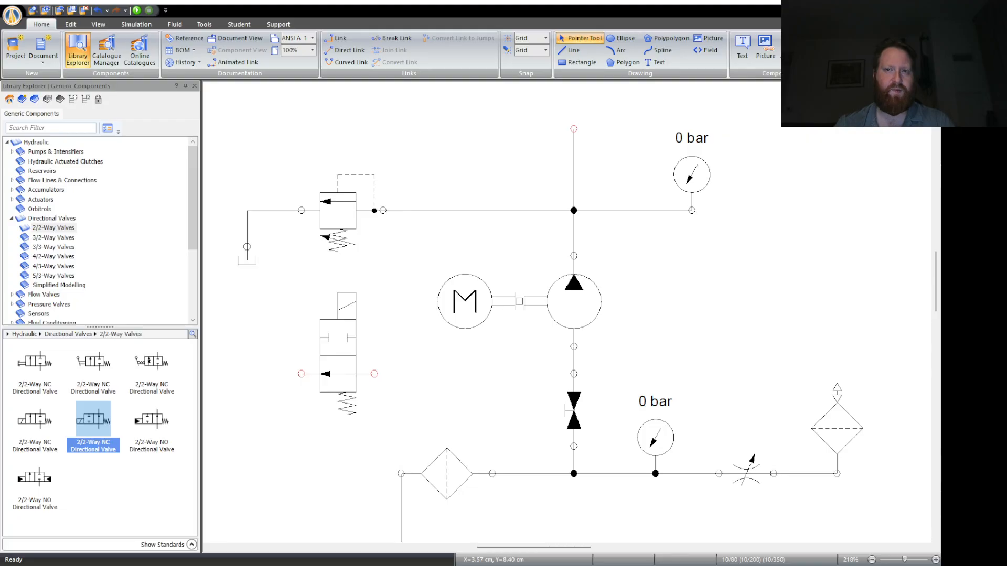
- Link the 2/2-way valve in parallel with the relief valve, joining its inlet and outlet to the relief valve's matching ports
left_click(357, 344)
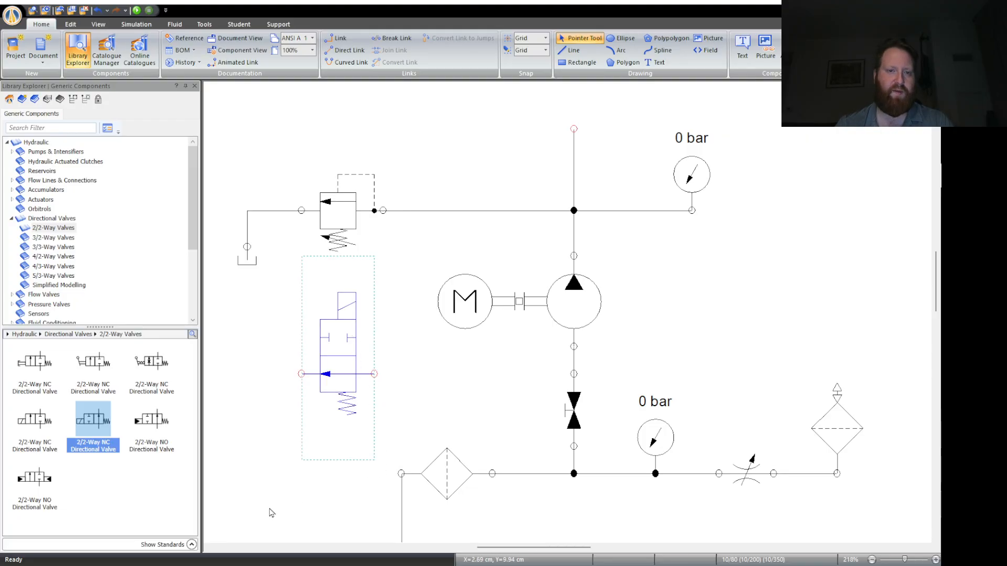
left_click(270, 510)
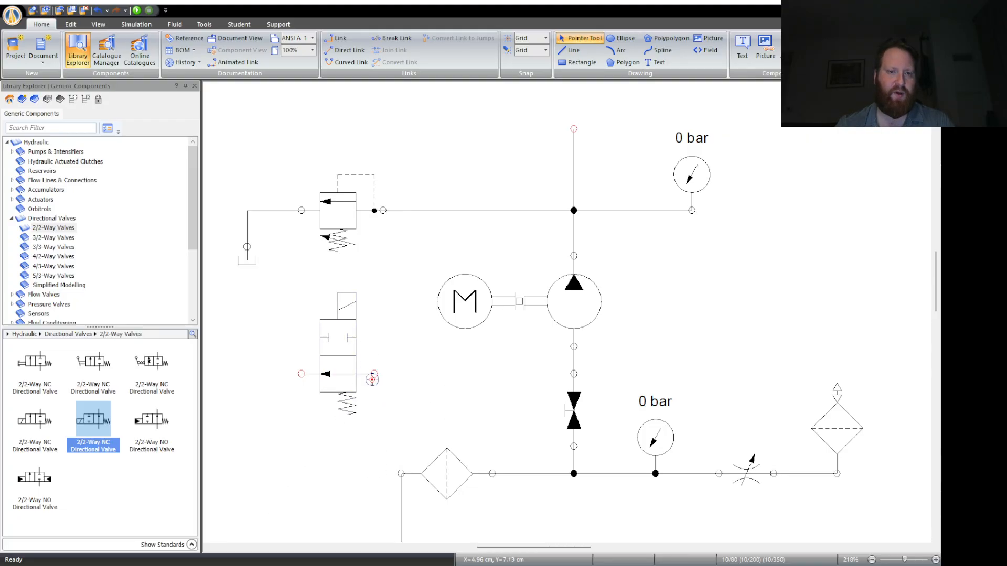
left_click_drag(374, 374, 383, 211)
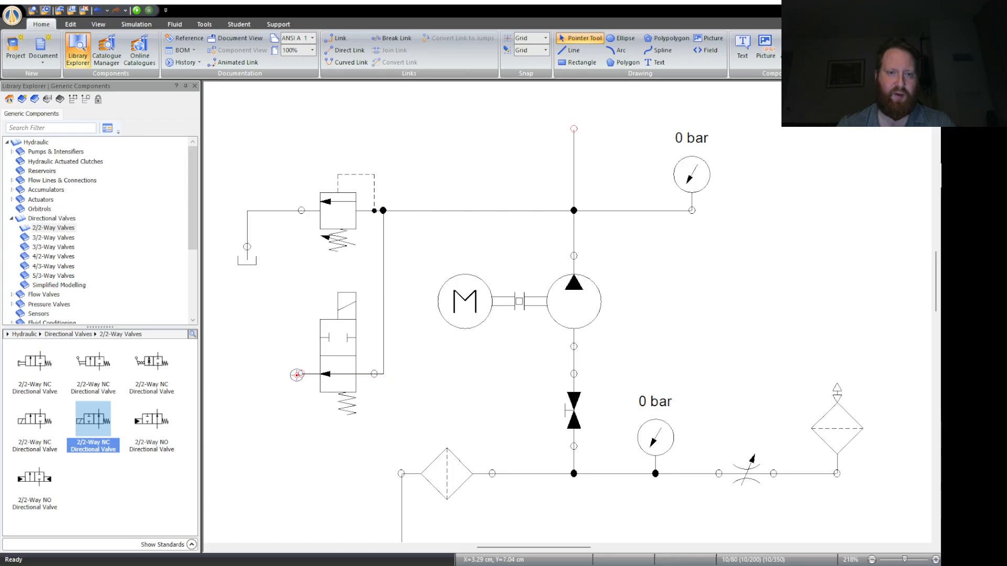
mouse_move(301, 374)
left_mouse_down()
mouse_move(272, 378)
mouse_move(284, 209)
mouse_move(300, 210)
left_mouse_up()
- Add the text label "Oil Filter" below the filter on the suction line
left_click(740, 46)
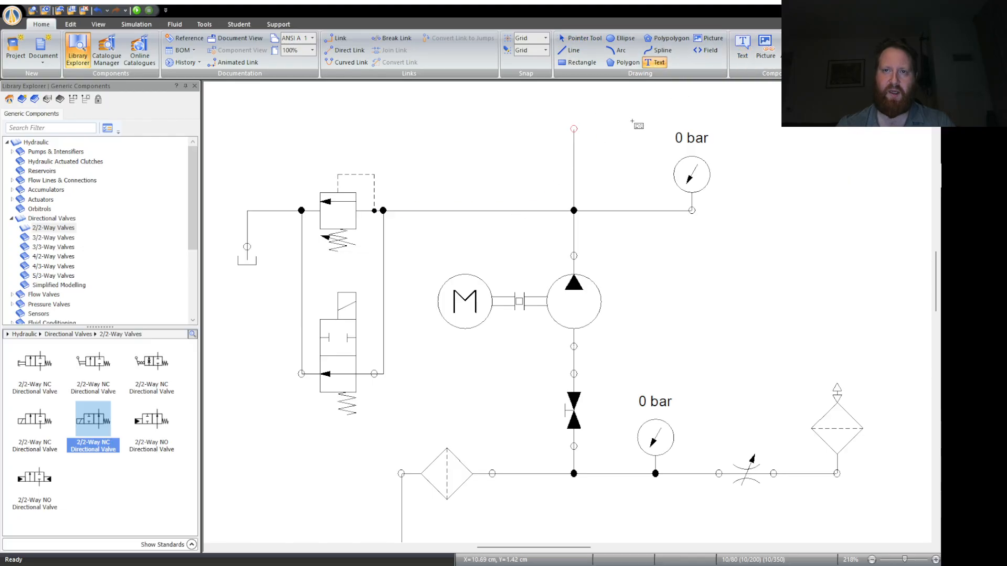
scroll(462, 488, "down", 1)
left_click_drag(437, 466, 483, 501)
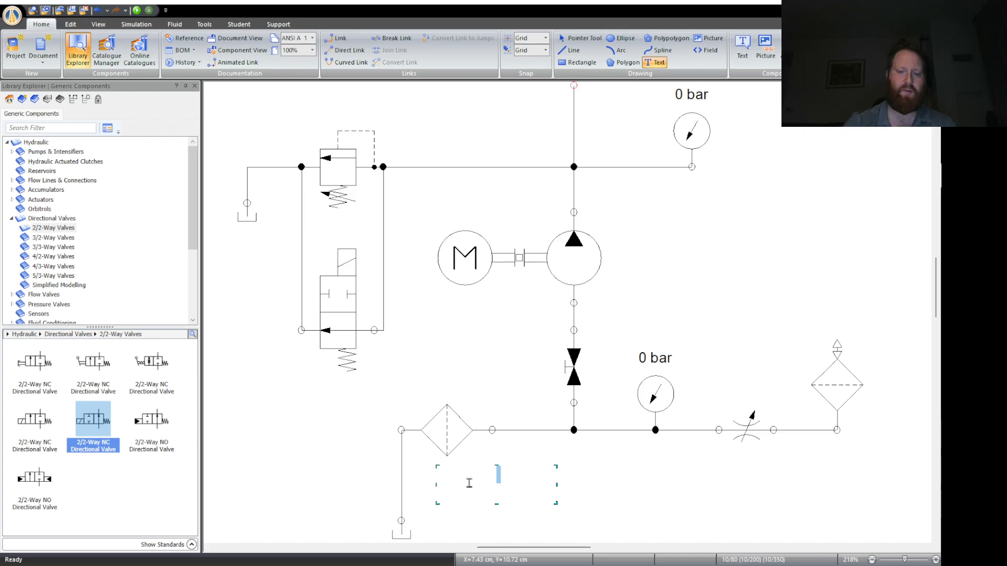
type("oil")
key("BackSpace")
key("BackSpace")
key("BackSpace")
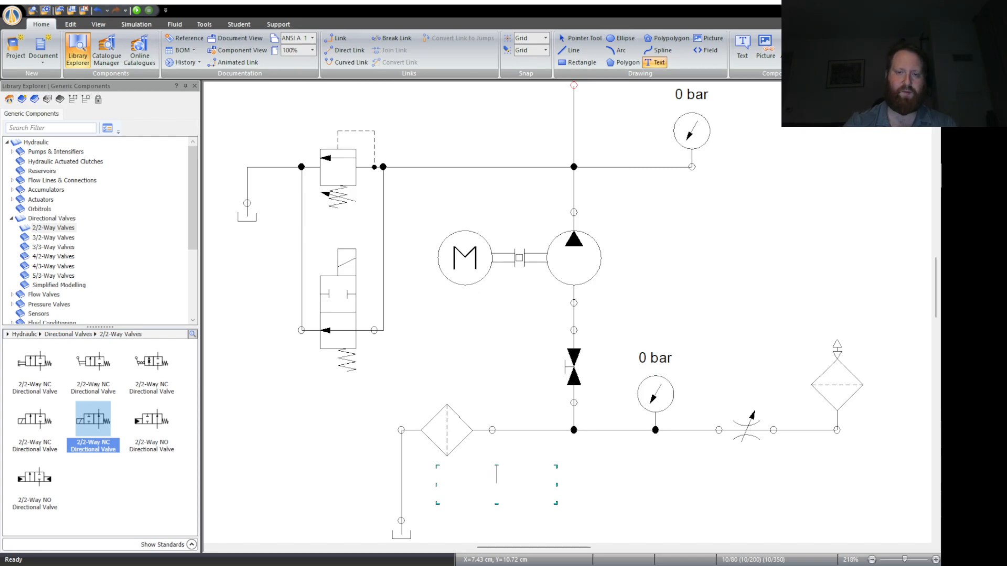
type("Oil Filter")
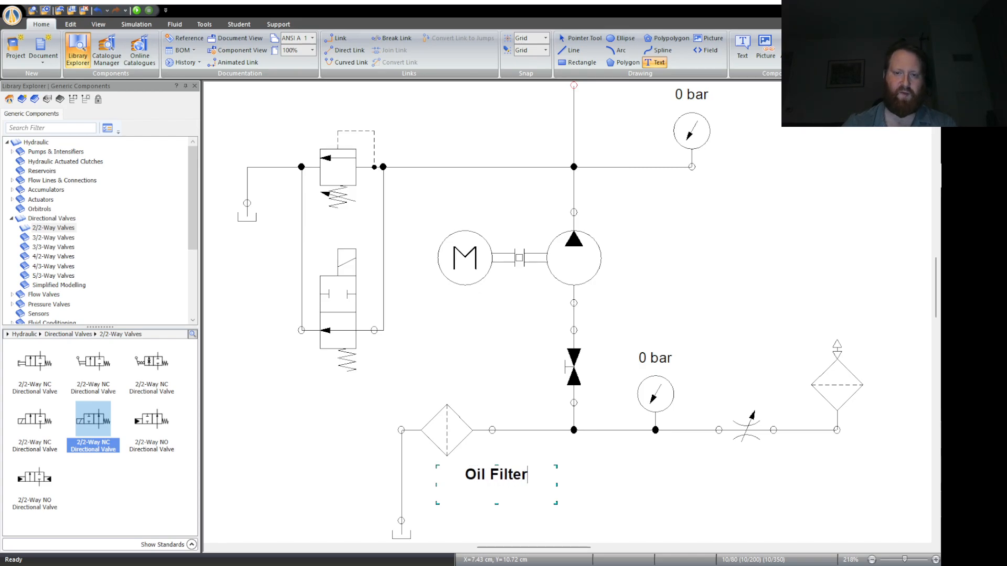
key("Escape")
- Narrow the "Oil Filter" text box and position it directly beneath the filter symbol
left_click_drag(498, 485, 463, 485)
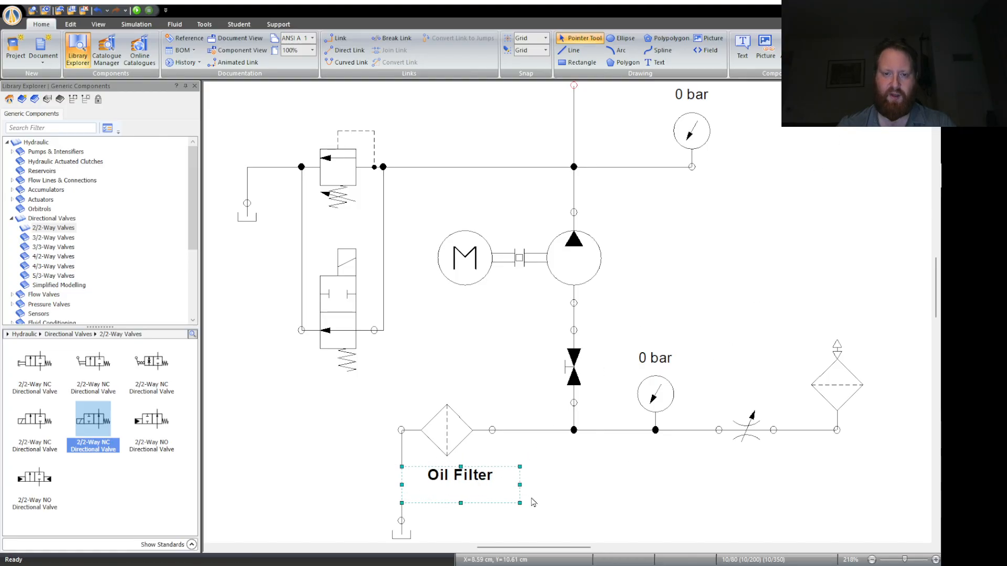
left_click_drag(520, 484, 459, 469)
left_click(518, 471)
- Try a link from the 2/2-way valve's upper pilot port, cancel it, and undo the valve's change to pilot actuation
scroll(520, 475, "up", 1)
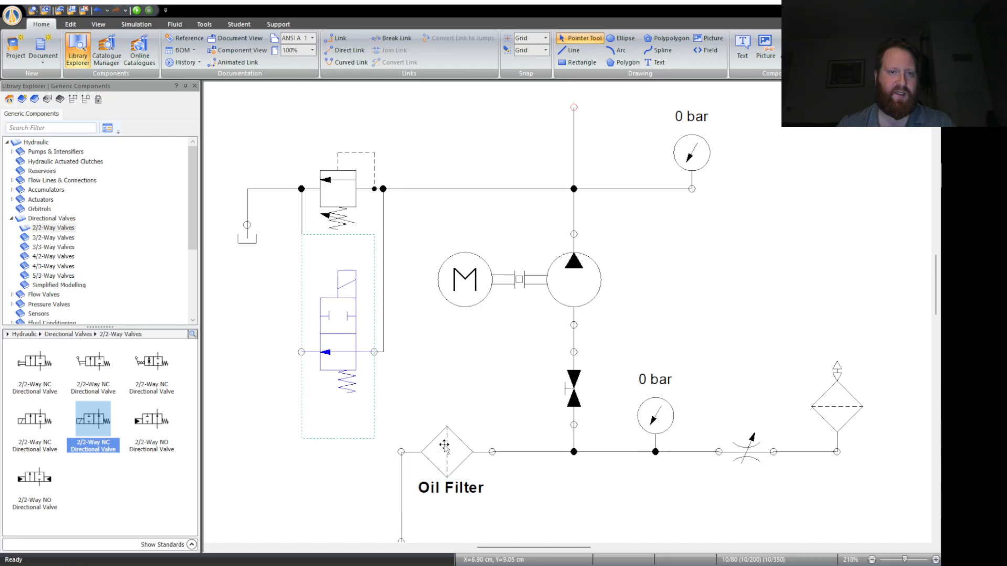
left_click(353, 386)
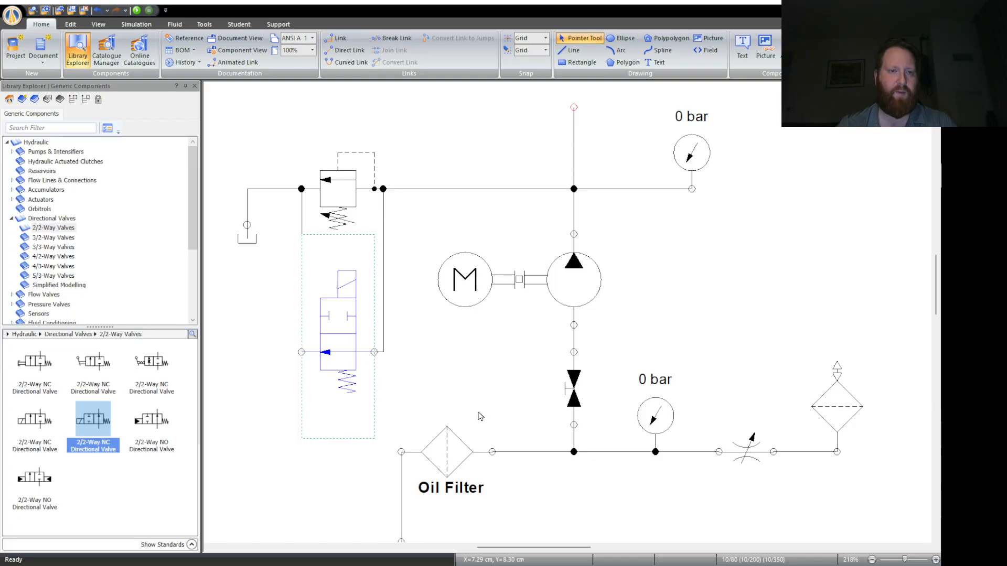
scroll(346, 418, "up", 1)
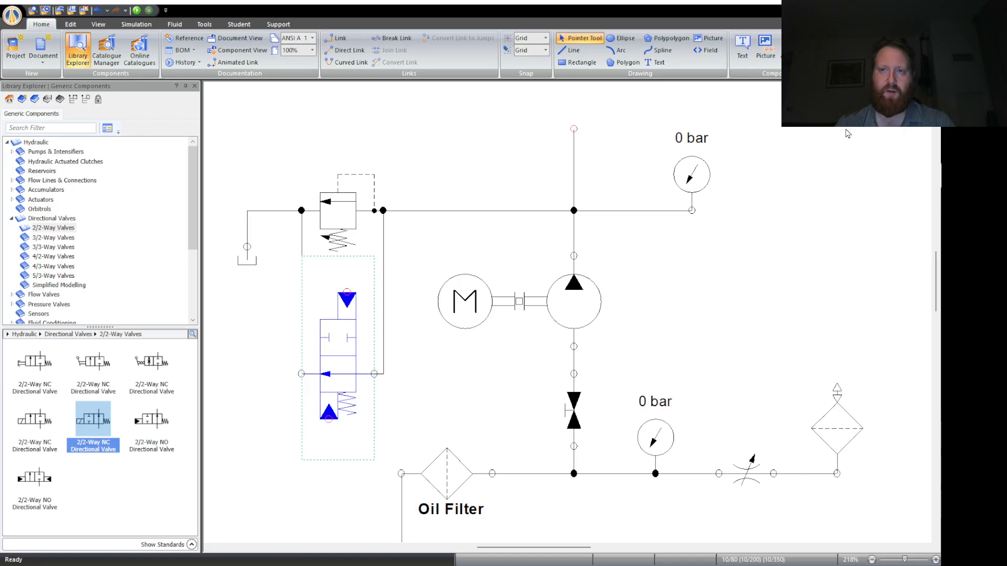
left_click(467, 359)
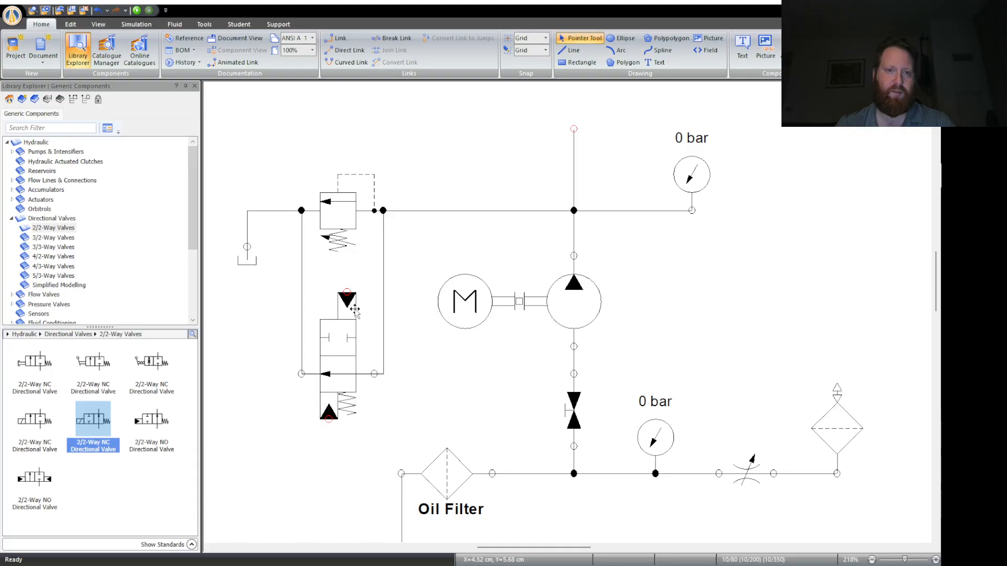
left_click(346, 291)
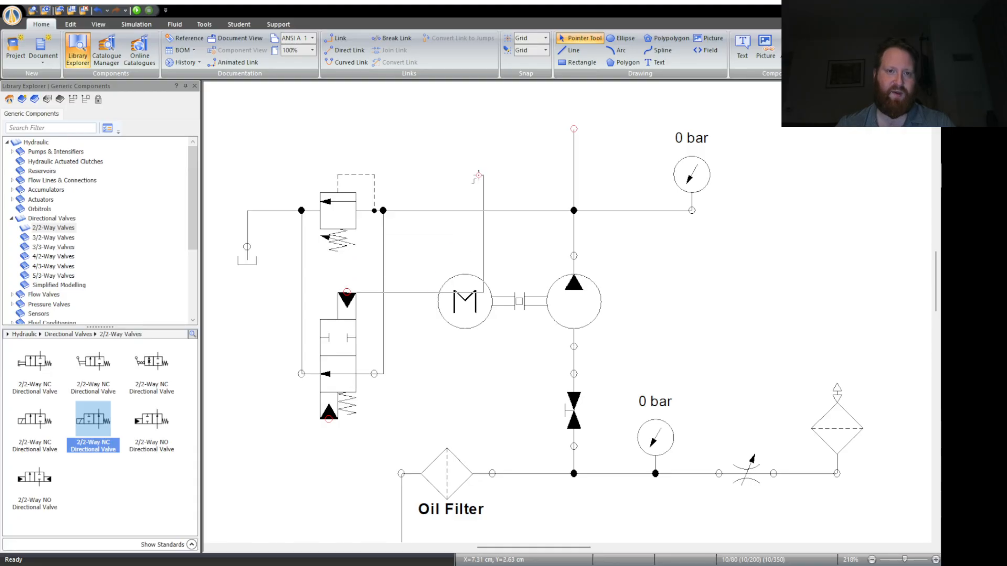
key("Escape")
left_click(346, 355)
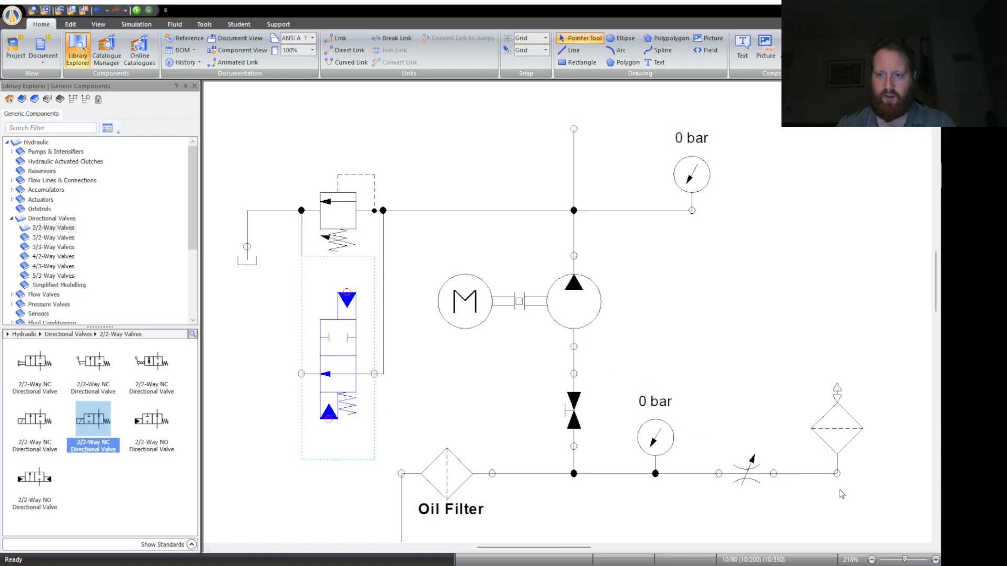
key("ctrl+z")
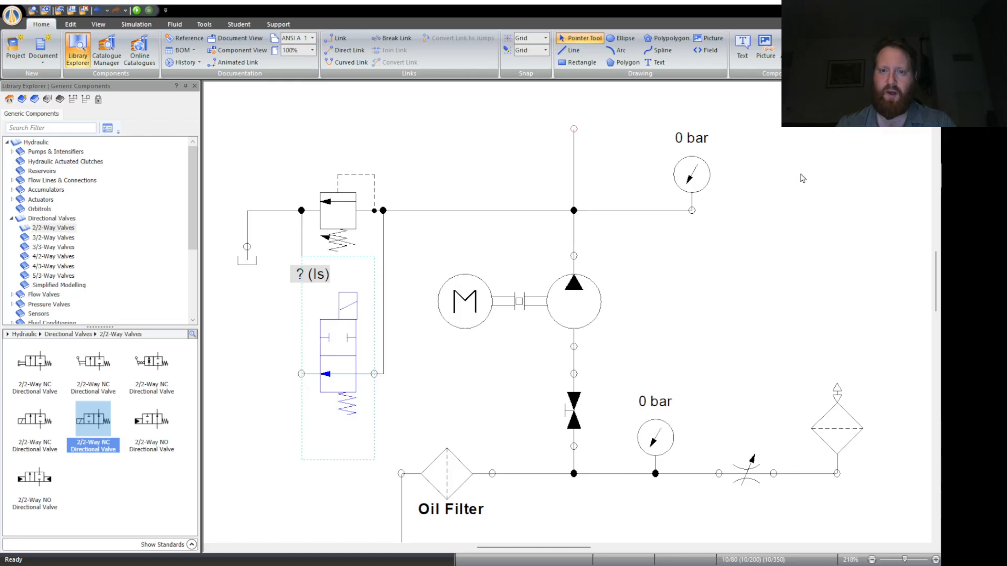
left_click(693, 348)
- Select the whole circuit and move it down to the lower middle of the page
scroll(467, 373, "up", 1)
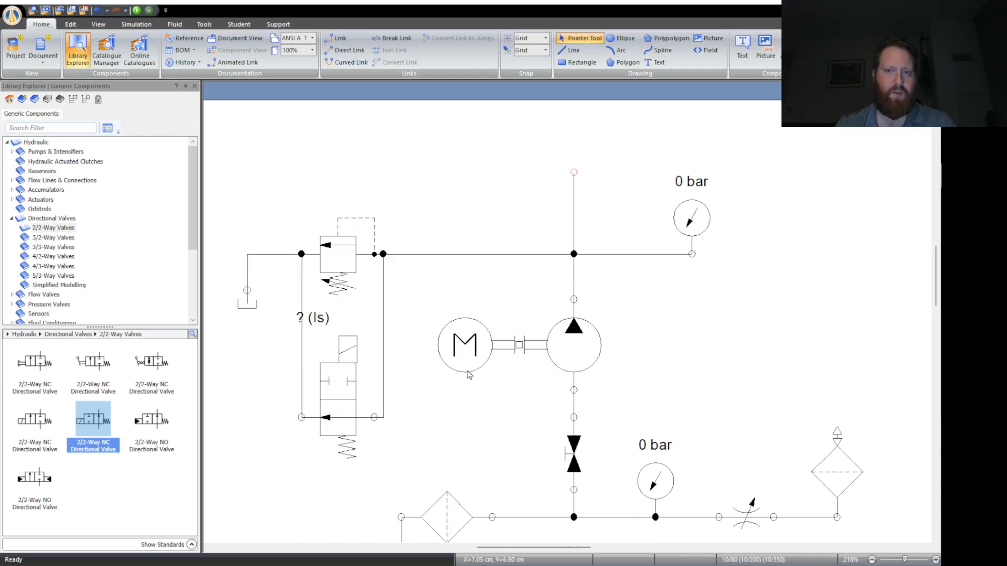
scroll(467, 374, "down", 1)
scroll(465, 268, "down", 5)
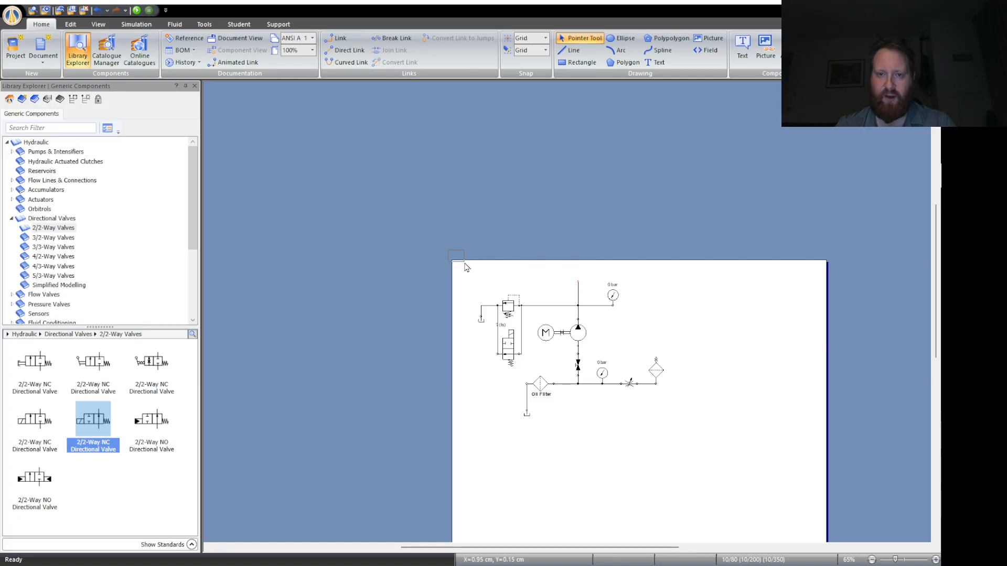
left_click_drag(466, 267, 728, 479)
scroll(699, 413, "down", 1)
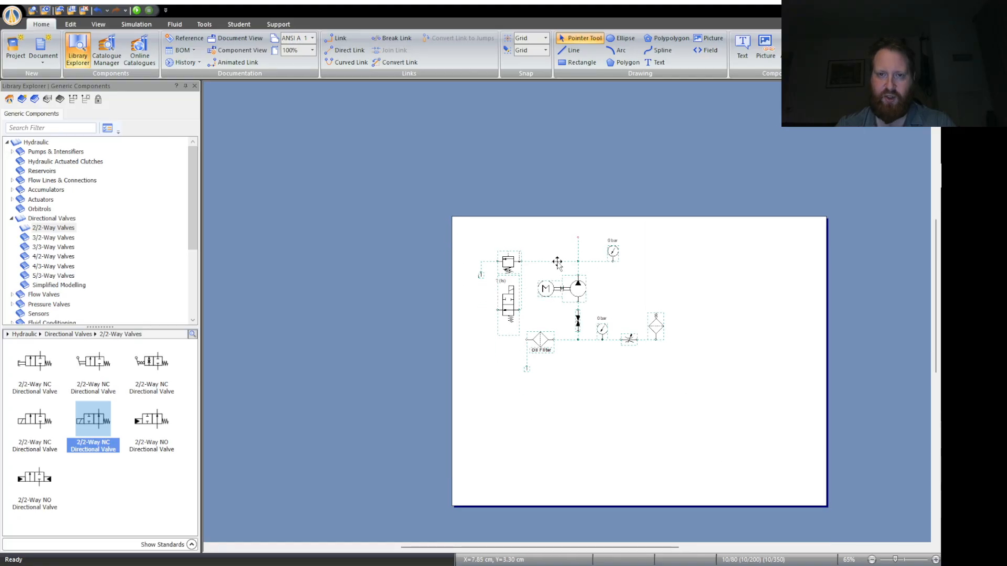
left_click_drag(557, 261, 603, 382)
left_click(757, 405)
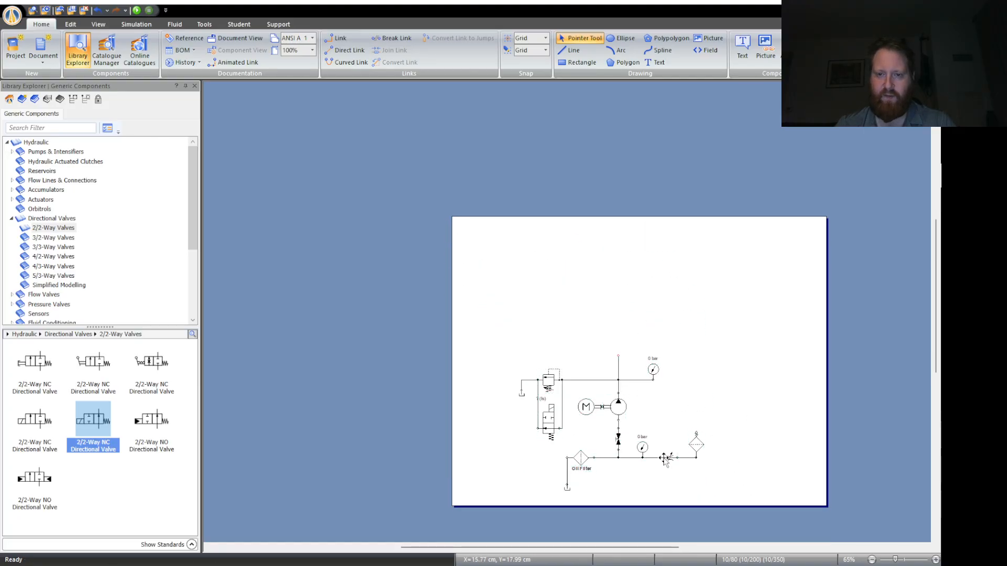
- Select the whole circuit again and shift it horizontally toward the page's left edge, keeping its height
scroll(664, 460, "up", 4, "ctrl")
scroll(663, 456, "down", 2)
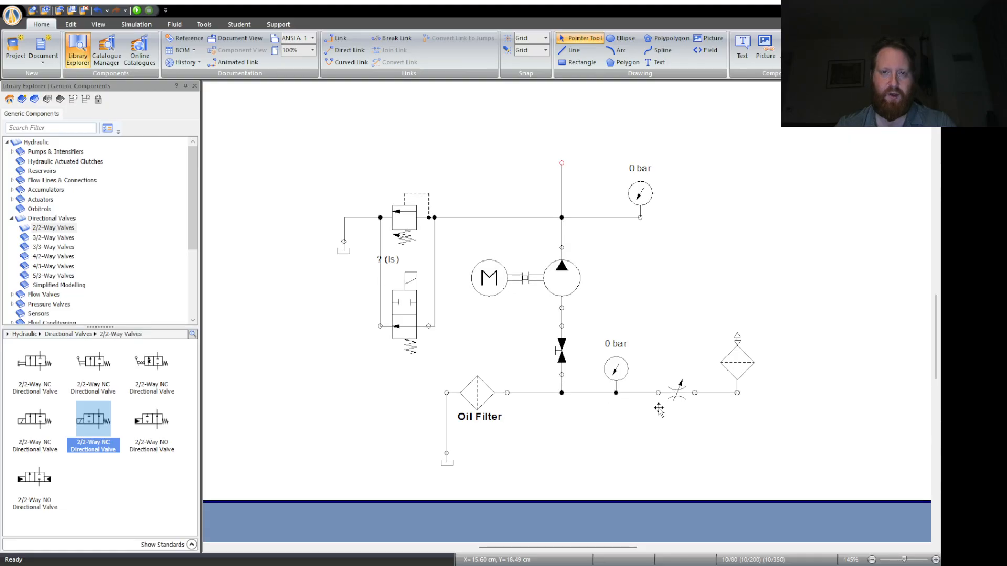
scroll(659, 409, "up", 1)
scroll(708, 394, "down", 2, "ctrl")
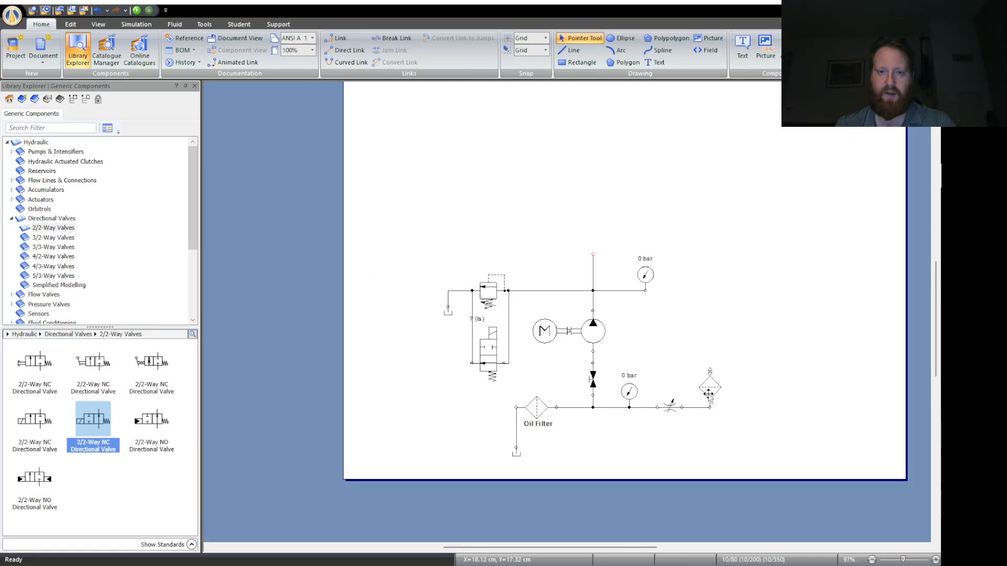
scroll(708, 394, "up", 1)
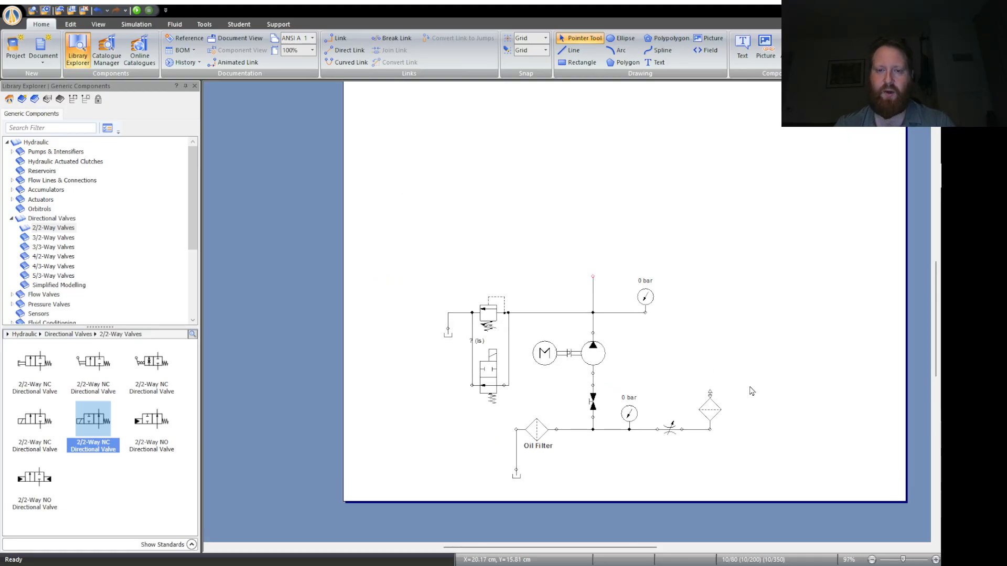
left_click_drag(362, 218, 764, 525)
left_click_drag(593, 352, 518, 352)
left_click(775, 364)
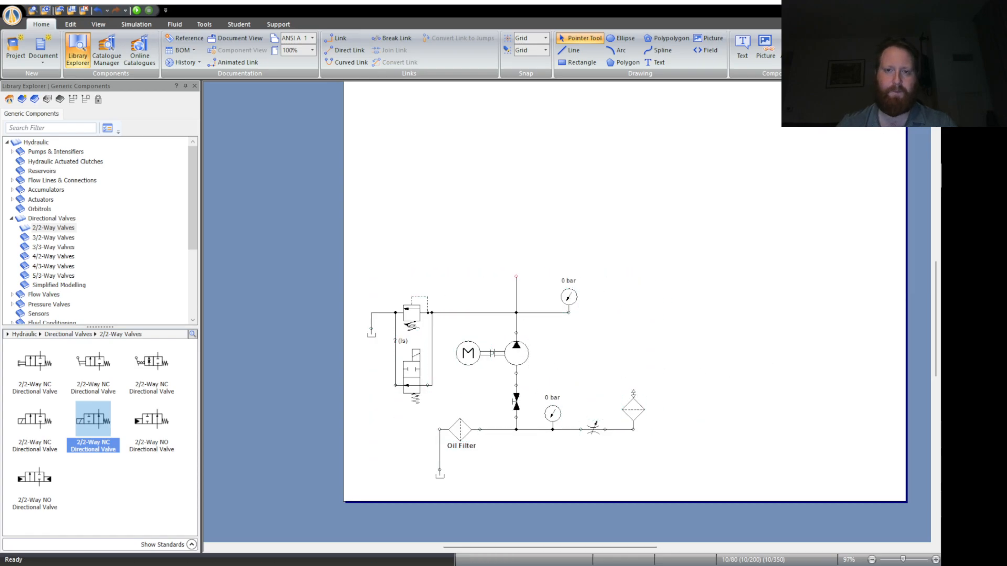